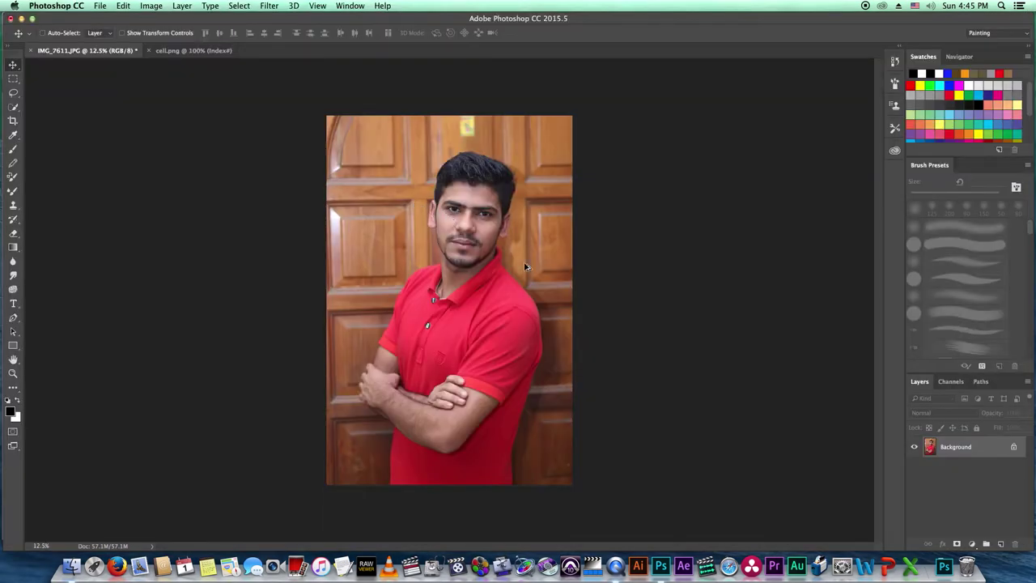
Zoom into the portrait and unlock the Background layer so it becomes Layer 0
scroll(524, 267, "up", 2)
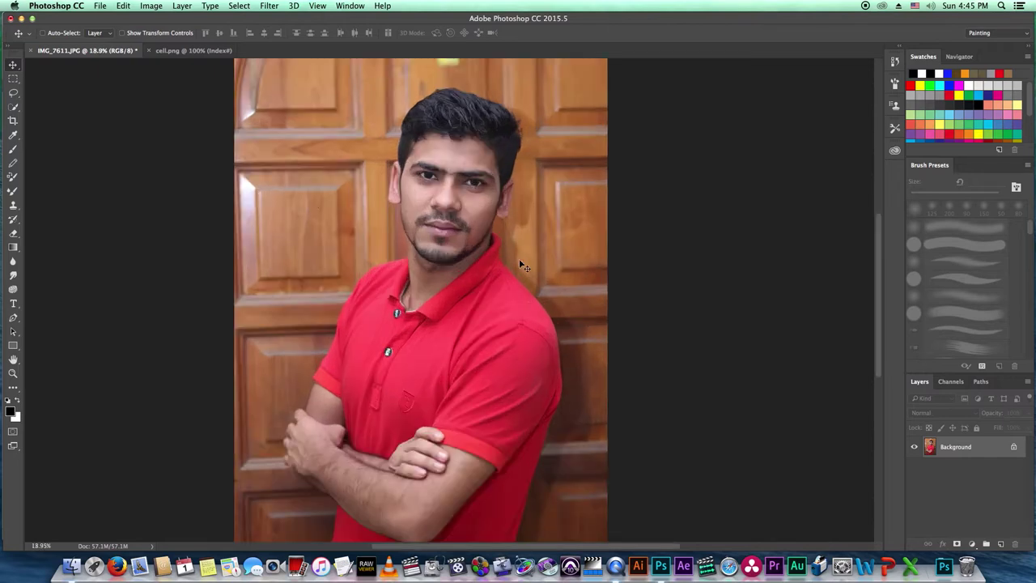
left_click_drag(494, 188, 501, 261)
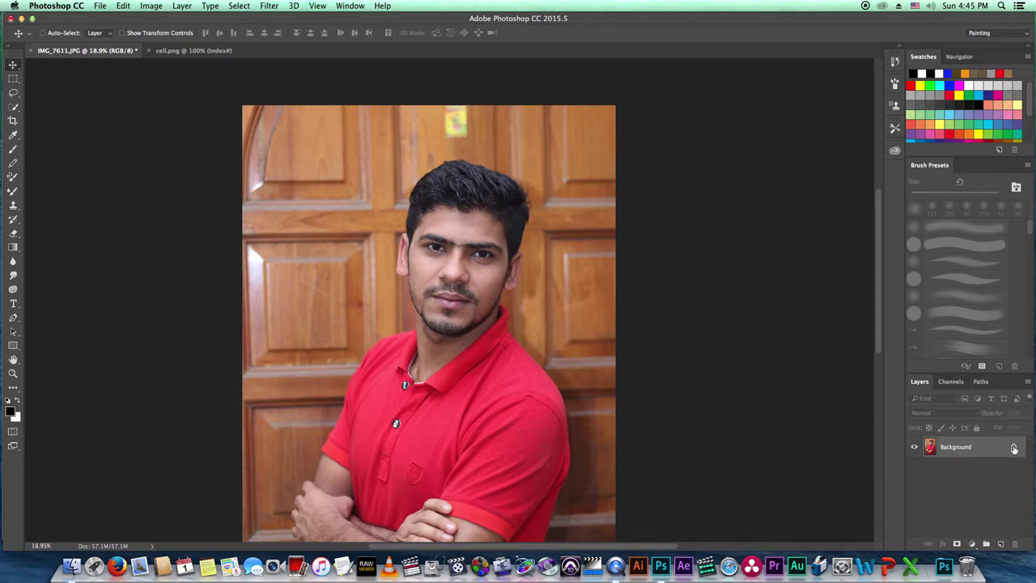
left_click_drag(1014, 449, 1015, 544)
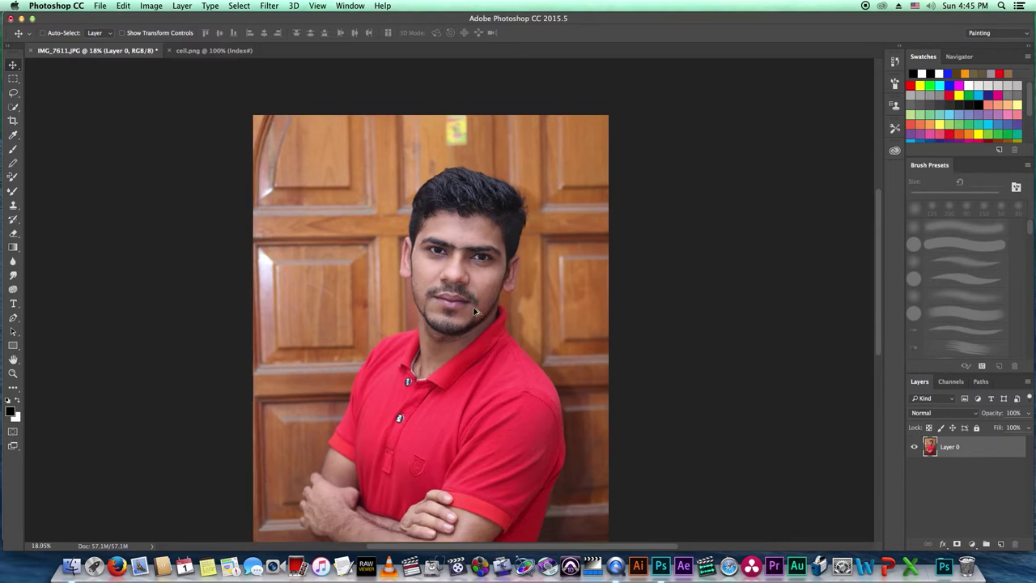
Crop the portrait to a tight square around the head and shoulders, trimming arms and lower body
left_click(12, 120)
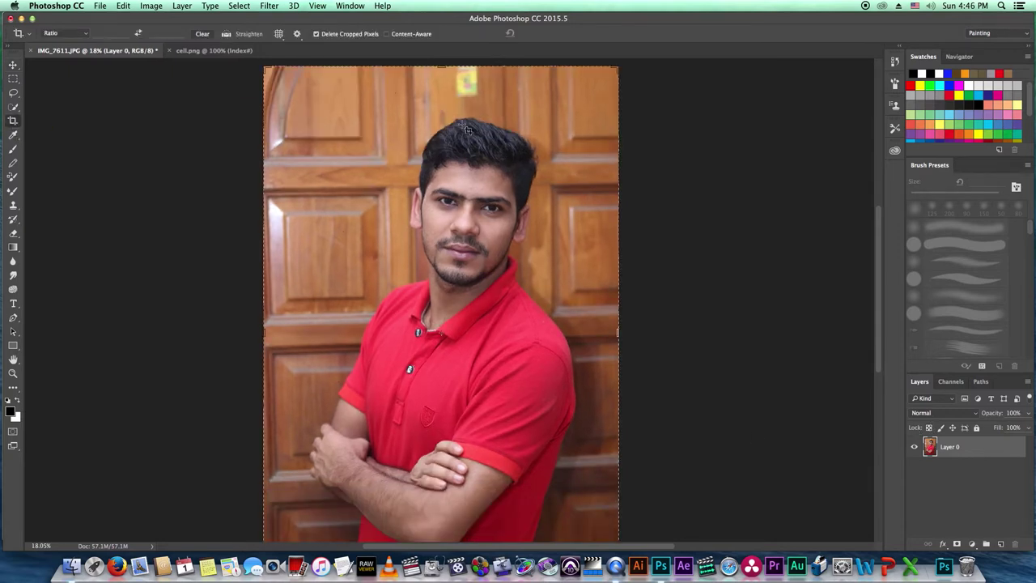
left_click_drag(440, 68, 437, 92)
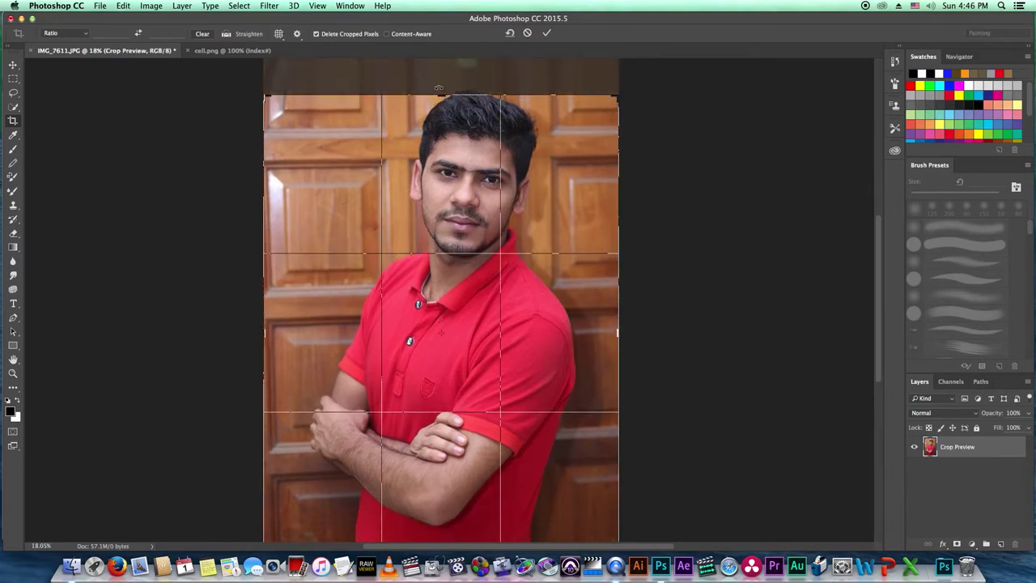
left_click_drag(436, 92, 441, 92)
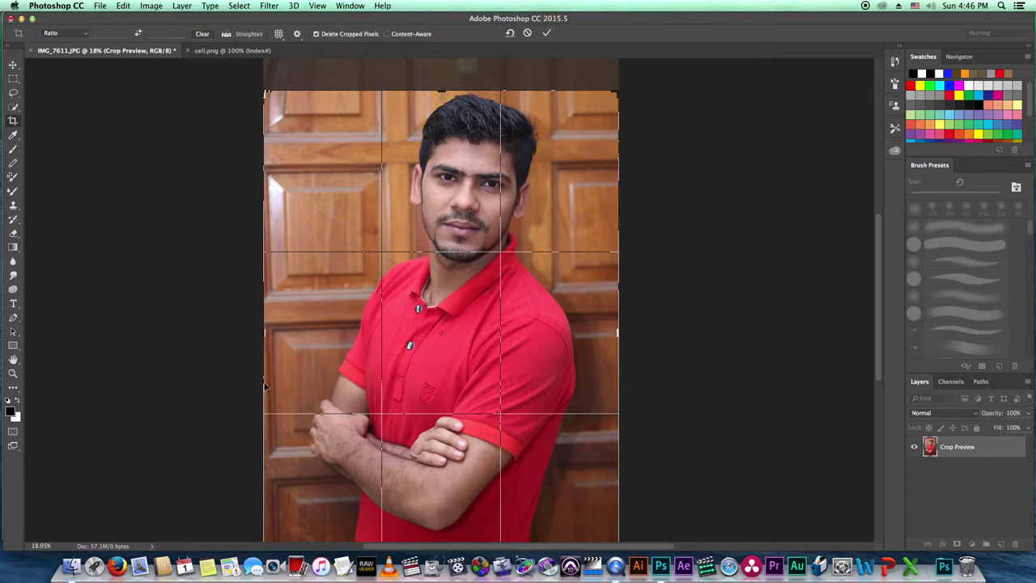
left_click_drag(265, 385, 292, 377)
left_click_drag(588, 332, 567, 340)
mouse_move(445, 538)
left_mouse_down()
mouse_move(454, 393)
mouse_move(439, 360)
left_mouse_up()
left_click_drag(567, 223, 576, 230)
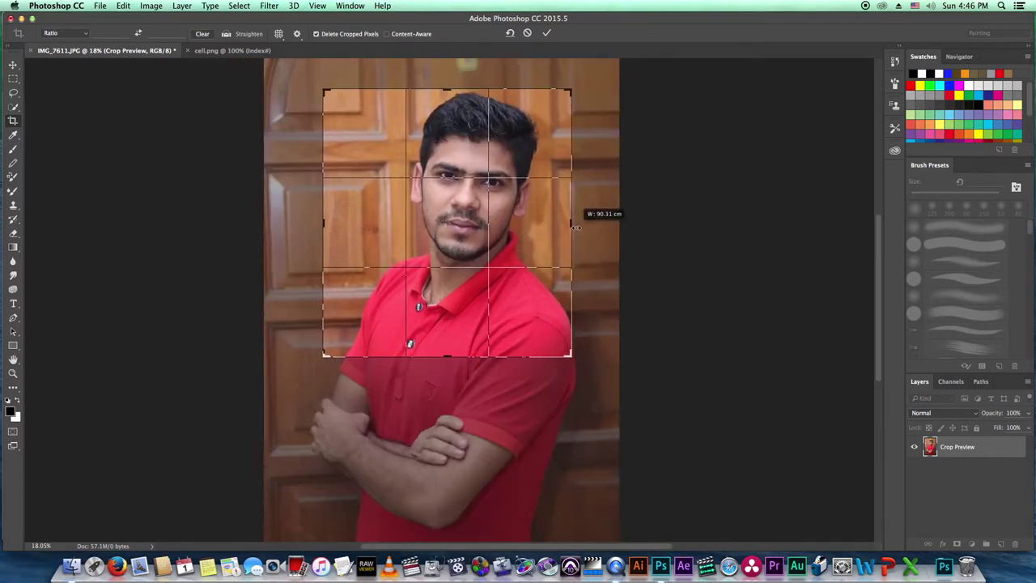
key("Return")
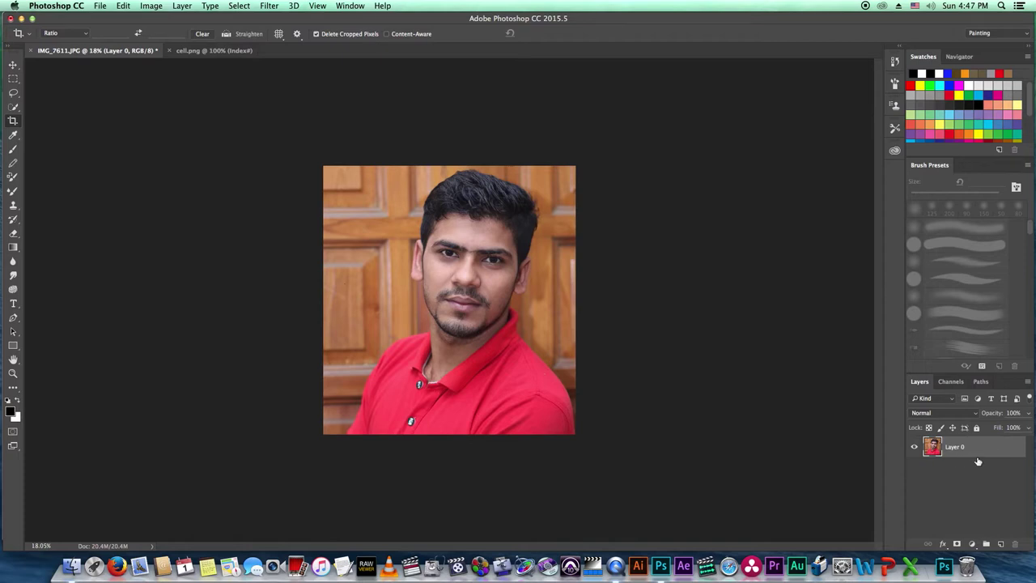
Convert Layer 0 into a Smart Object from its layer context menu
right_click(981, 453)
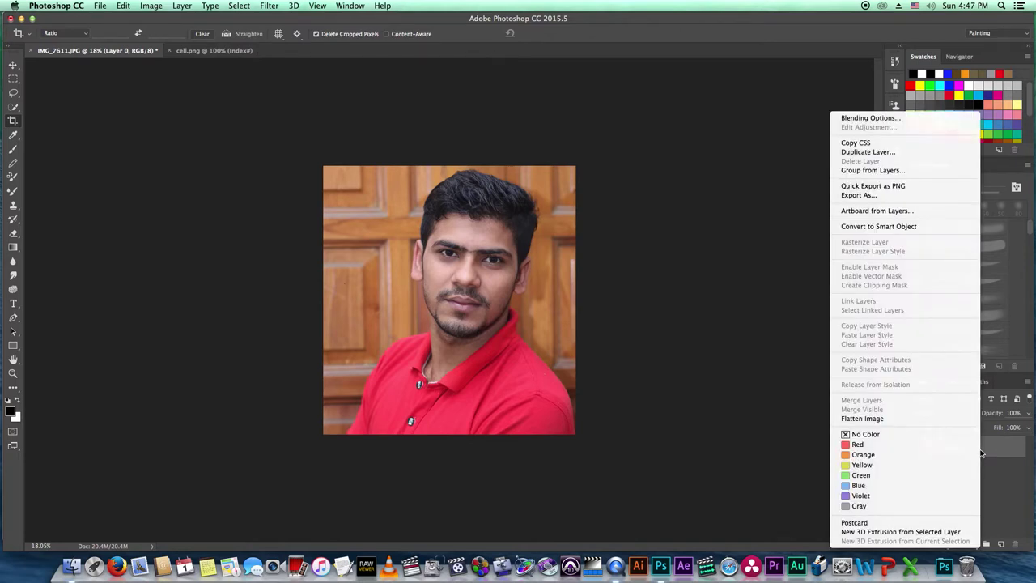
left_click(897, 230)
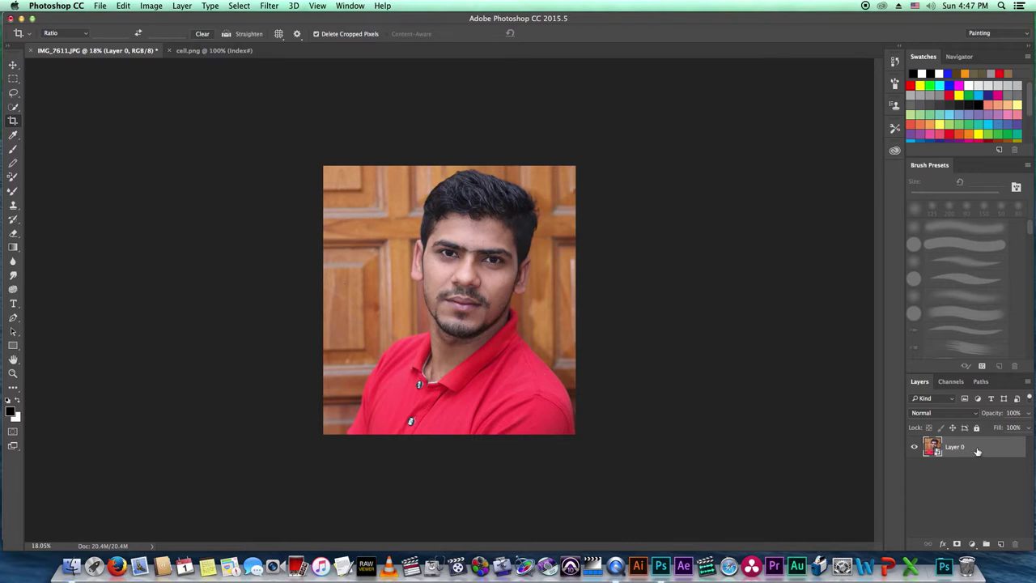
Duplicate Layer 0 into a new document named 'Displacement'
right_click(977, 451)
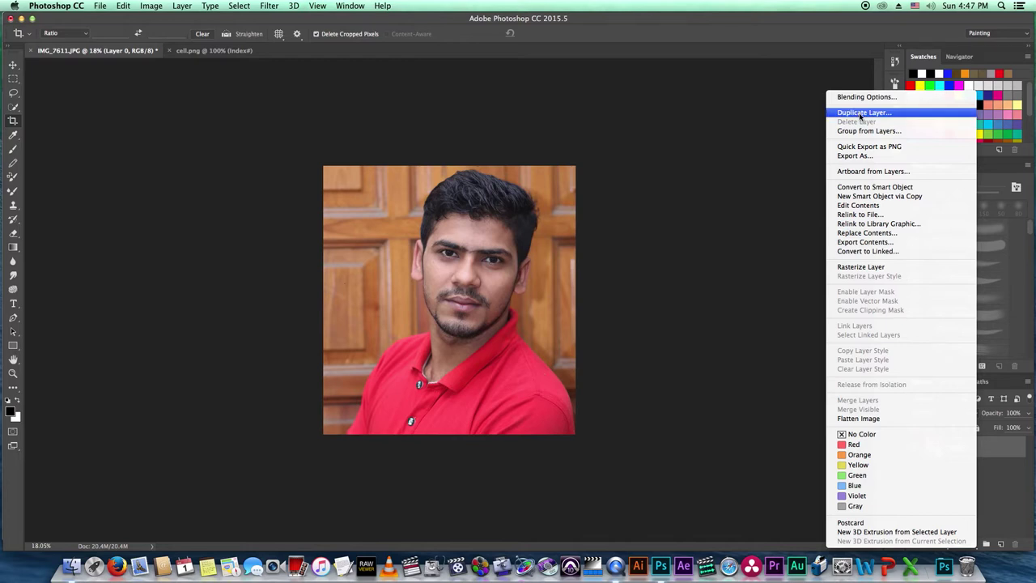
left_click(861, 118)
left_click_drag(556, 214, 742, 197)
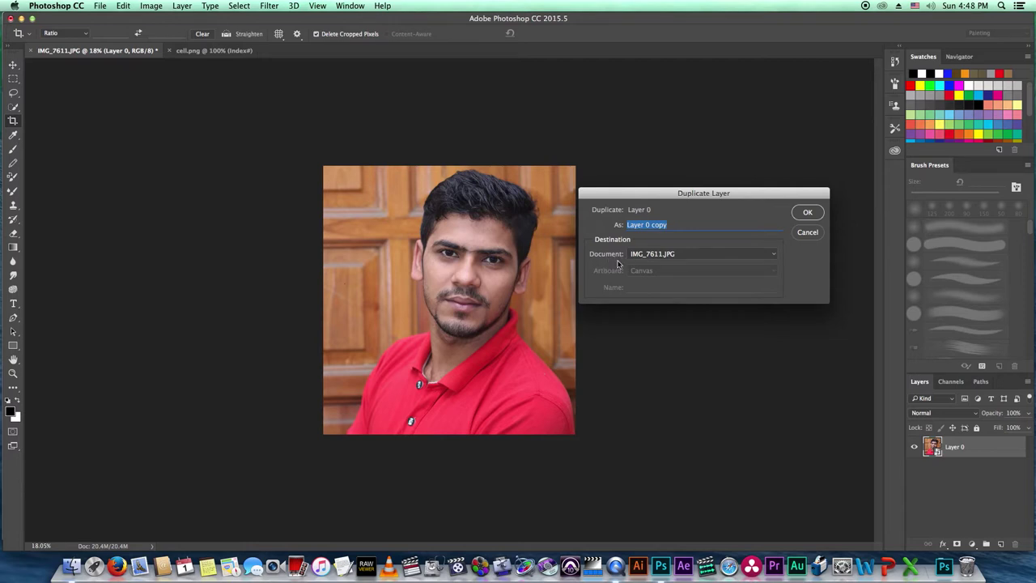
left_click(665, 255)
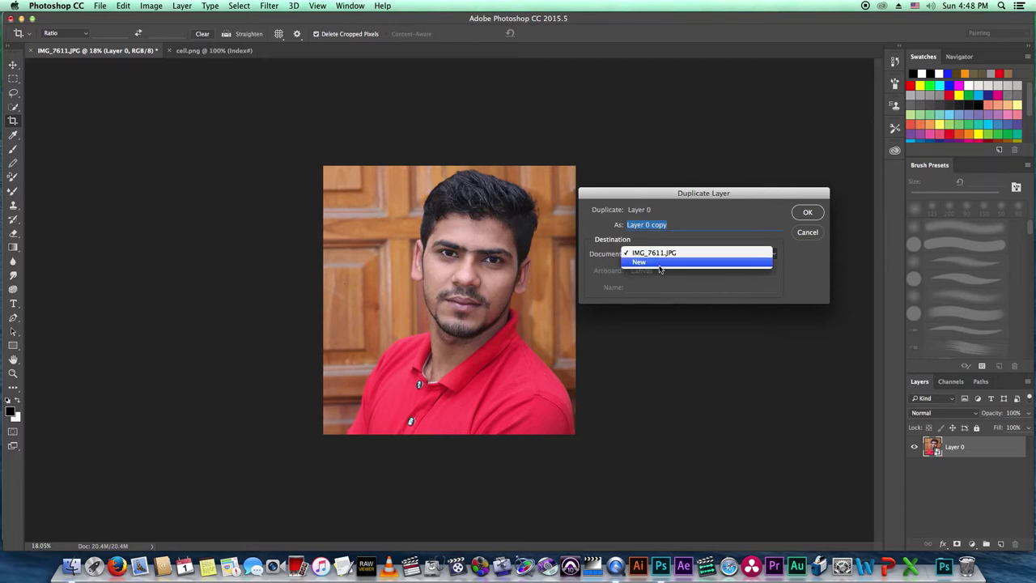
left_click(659, 263)
left_click(665, 256)
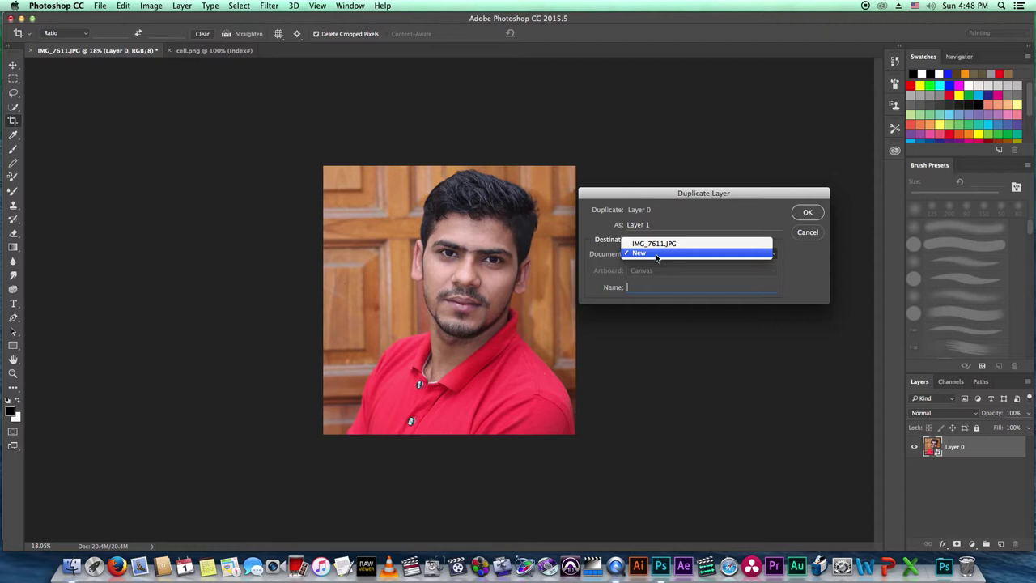
left_click(656, 257)
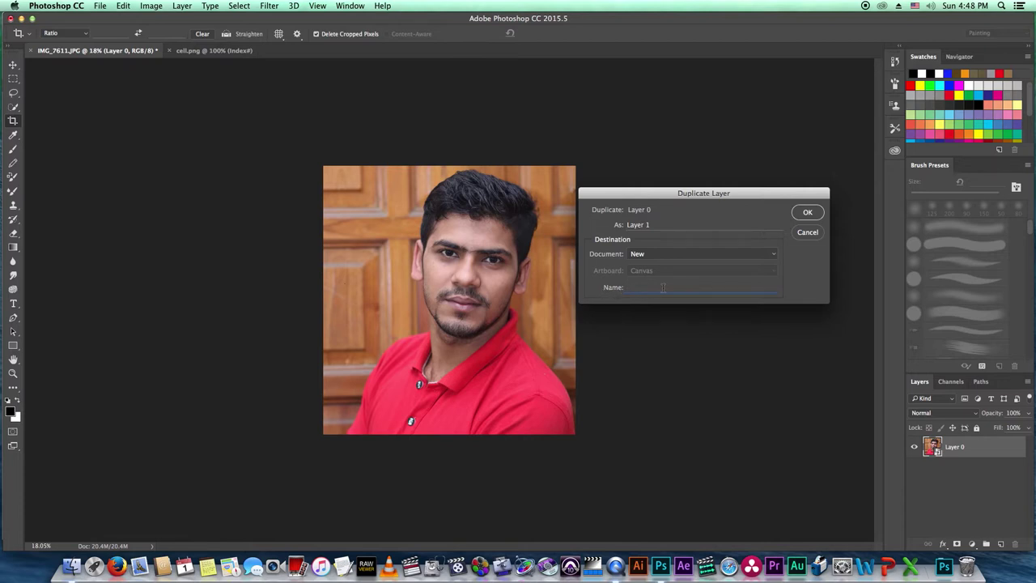
type("Displacement")
left_click(807, 213)
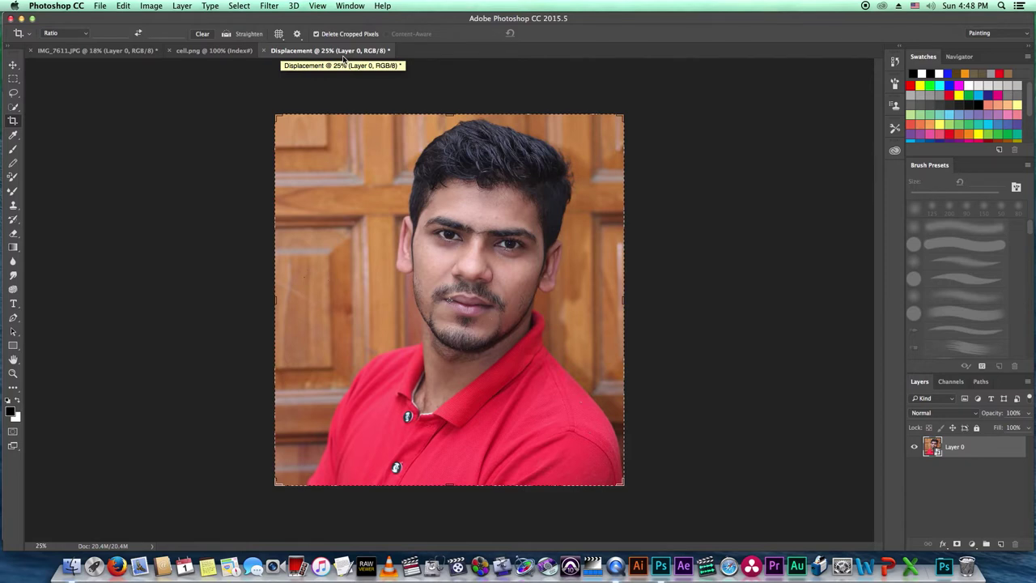
left_click(202, 54)
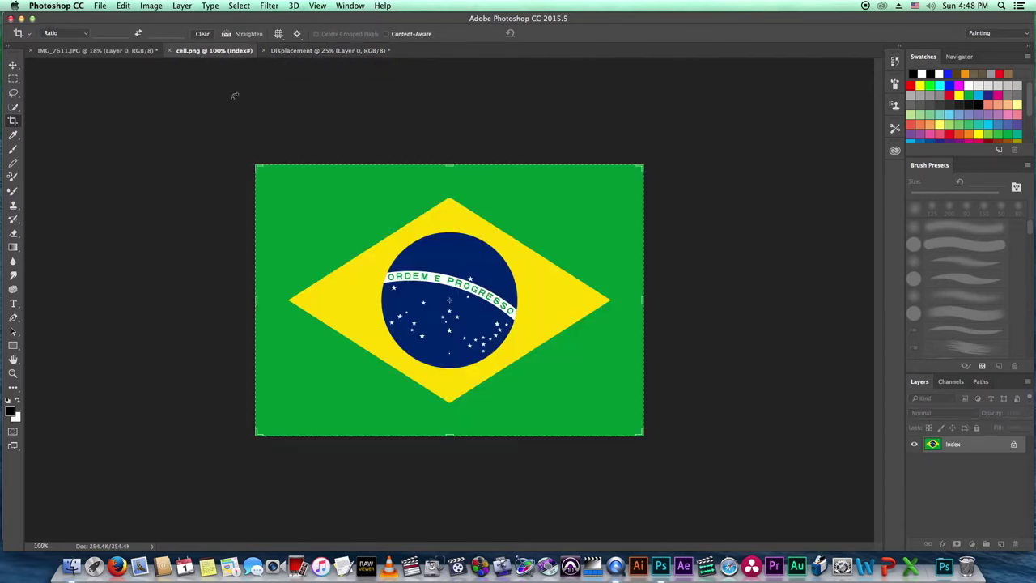
left_click(85, 51)
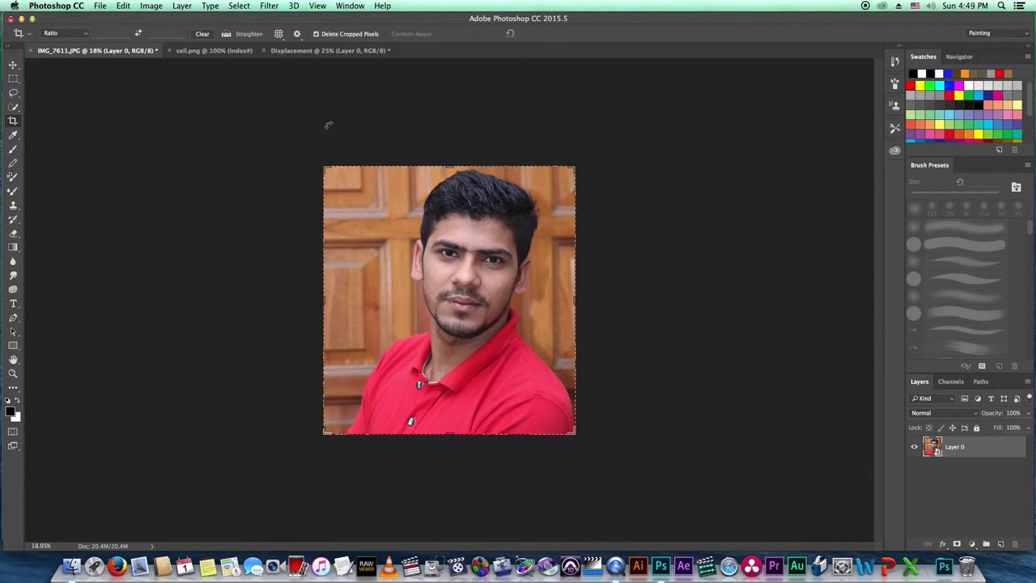
left_click(294, 52)
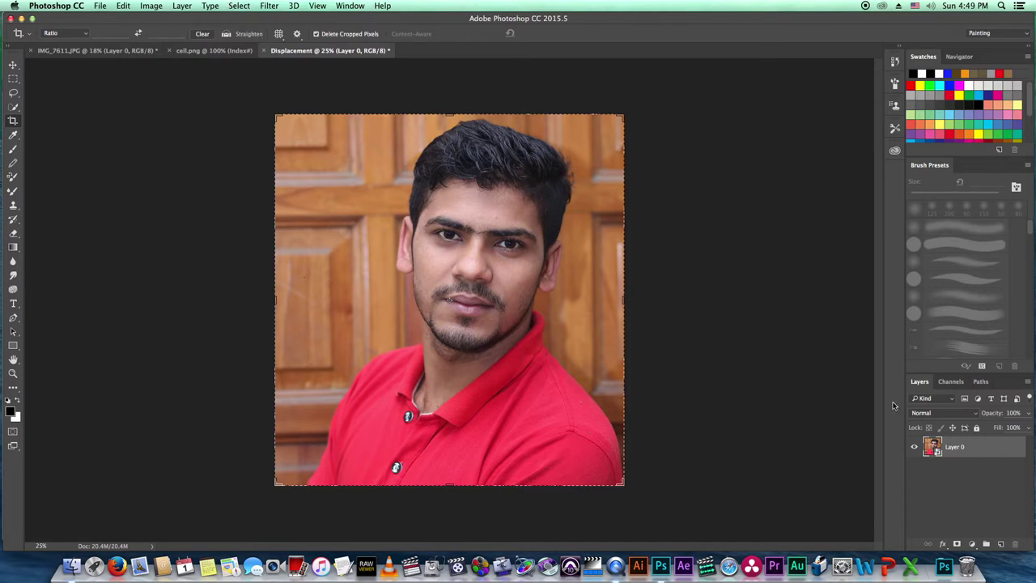
Apply a Gaussian Blur smart filter with an 8.0-pixel radius to the Displacement portrait
left_click(266, 6)
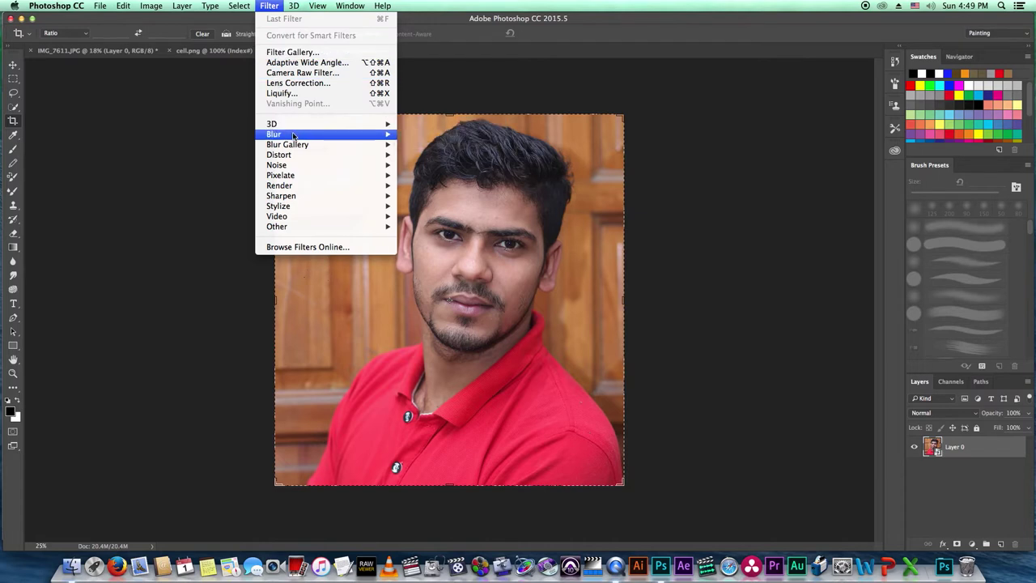
mouse_move(274, 134)
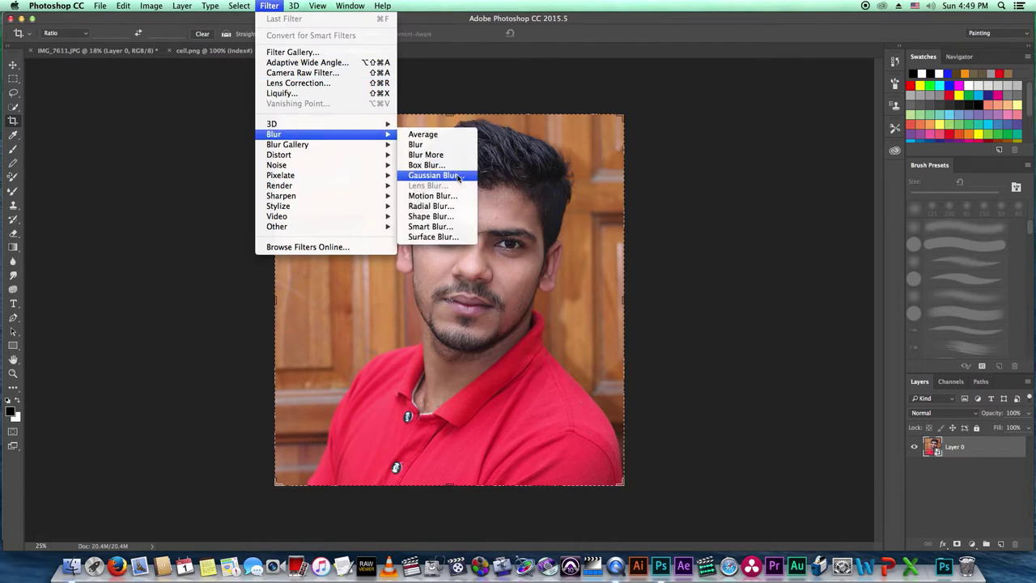
left_click(459, 176)
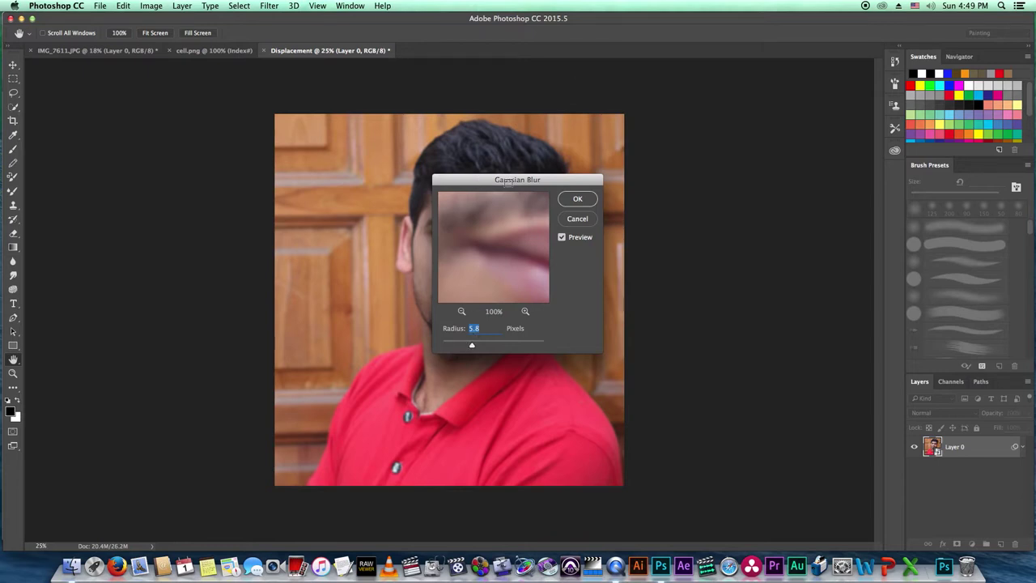
left_click_drag(469, 187, 660, 183)
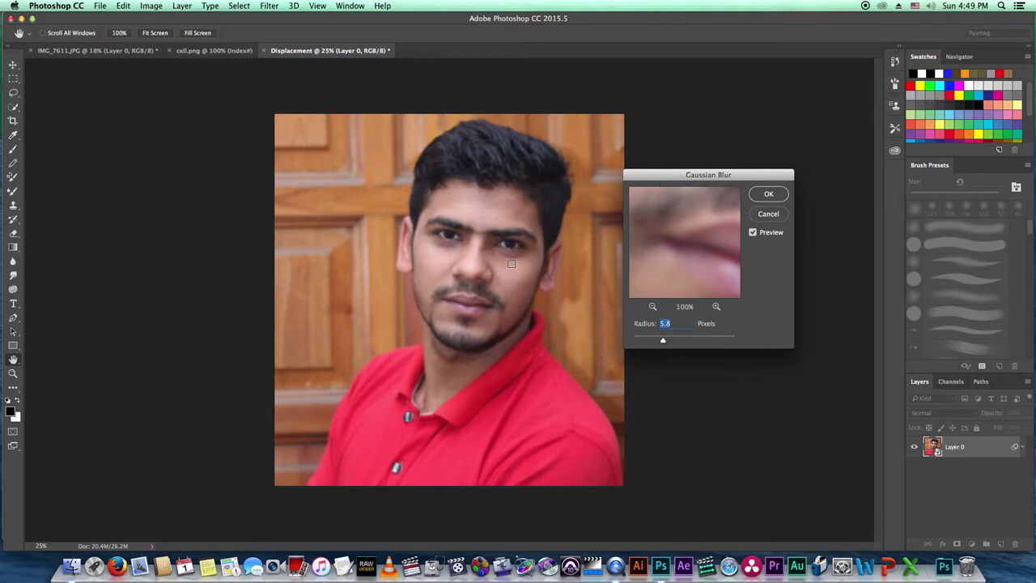
left_click_drag(663, 341, 668, 343)
left_click_drag(667, 344, 668, 341)
left_click_drag(665, 337, 647, 342)
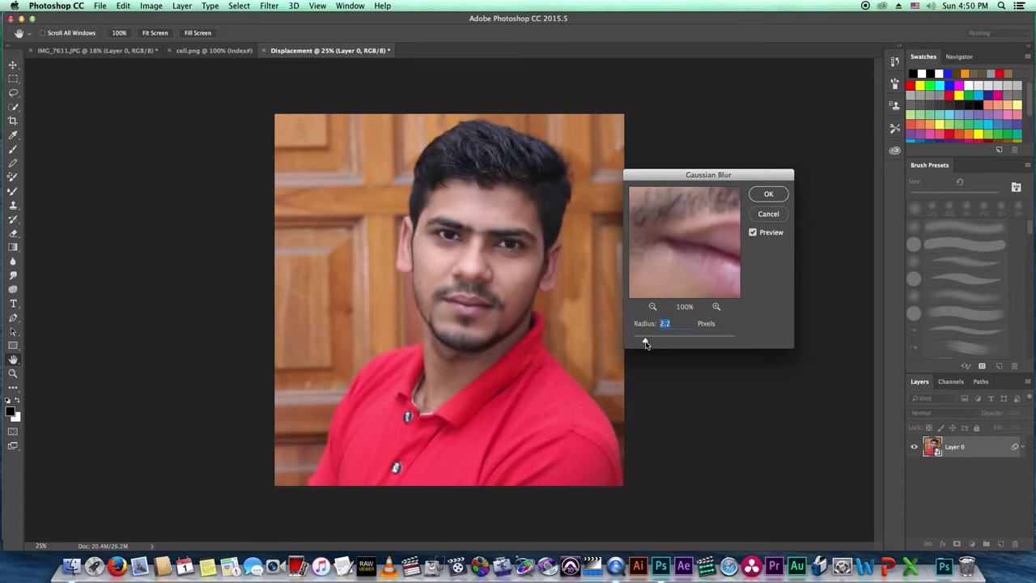
left_click_drag(645, 342, 668, 341)
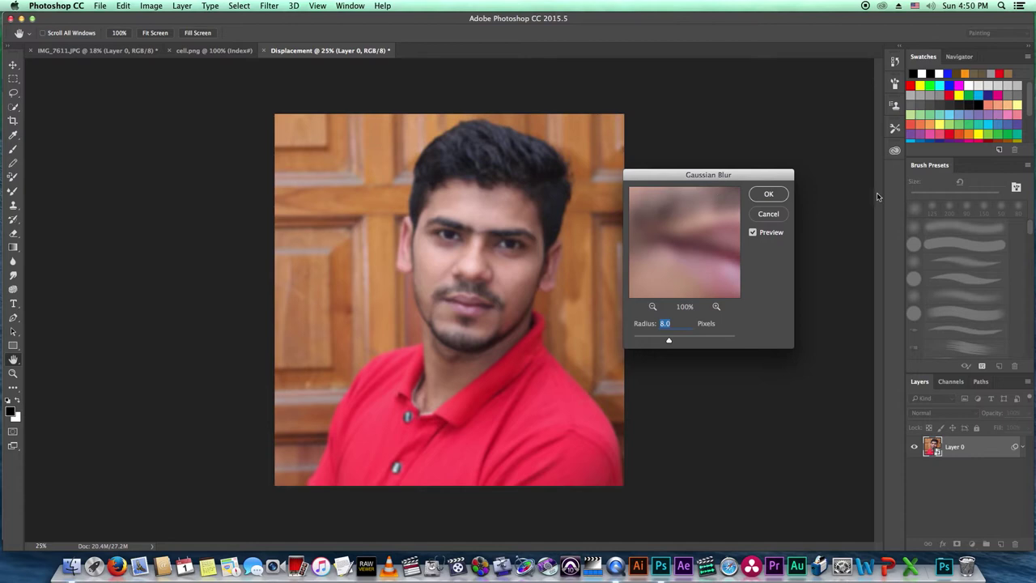
left_click(768, 195)
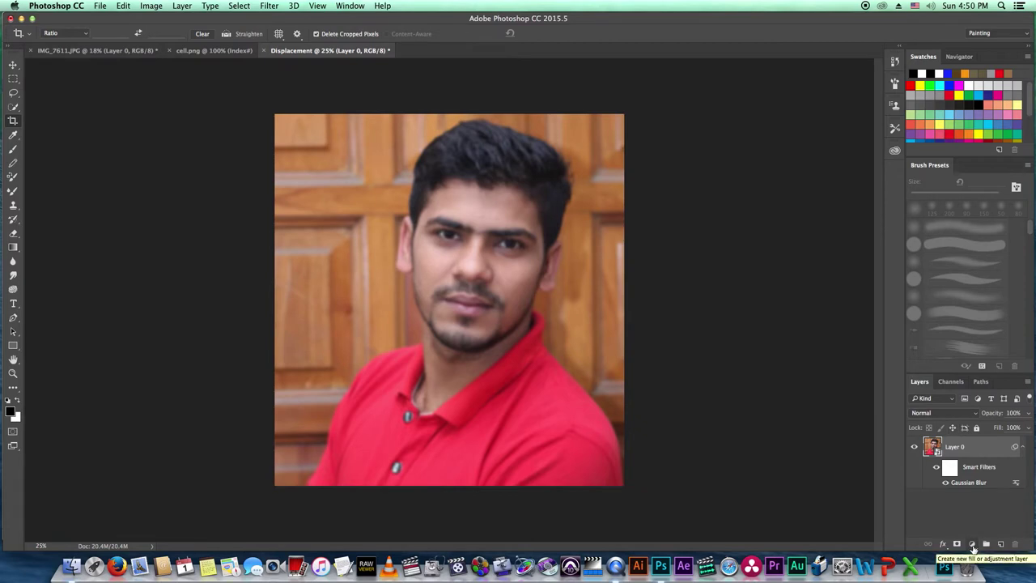
Add a Black & White adjustment layer above the blurred Layer 0
left_click(972, 546)
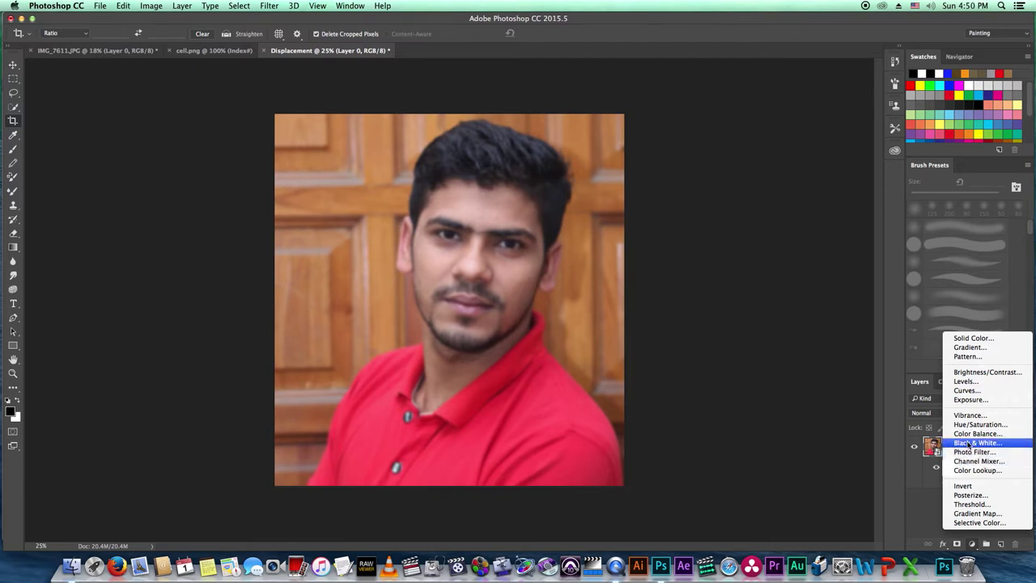
left_click(969, 444)
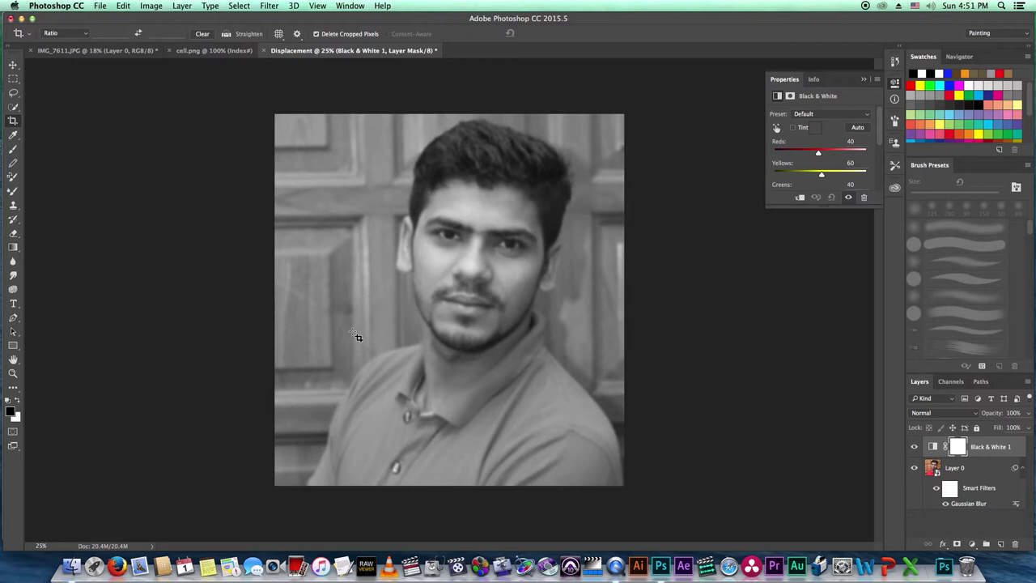
Save Displacement.psd to the Desktop in Photoshop format with maximized compatibility
left_click(100, 6)
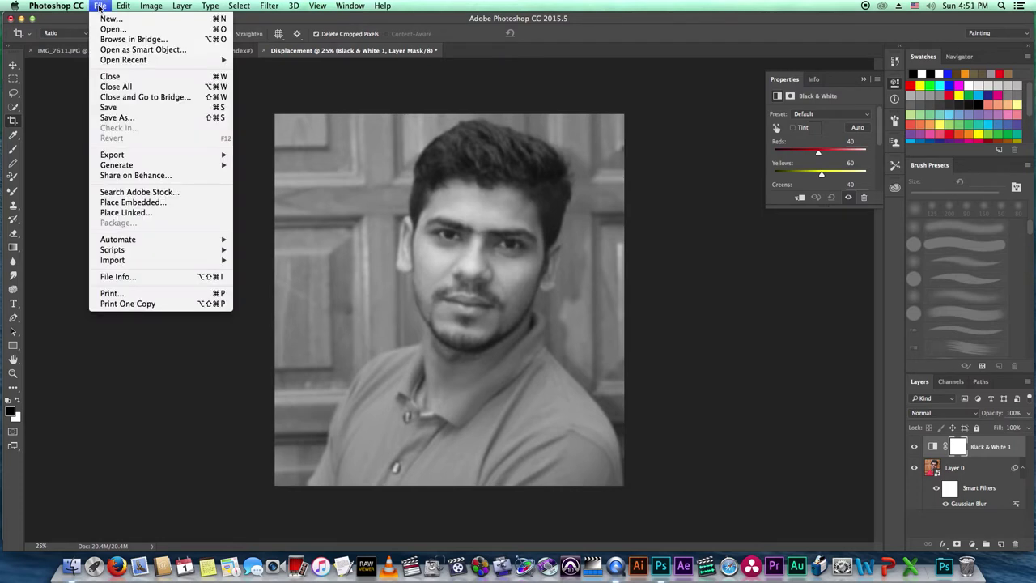
left_click(118, 119)
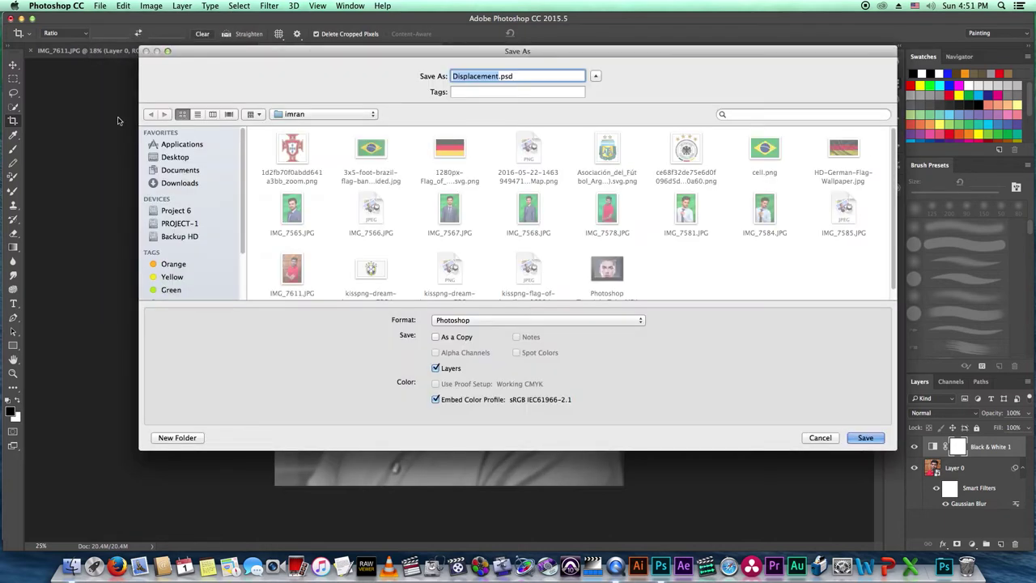
left_click_drag(315, 52, 277, 33)
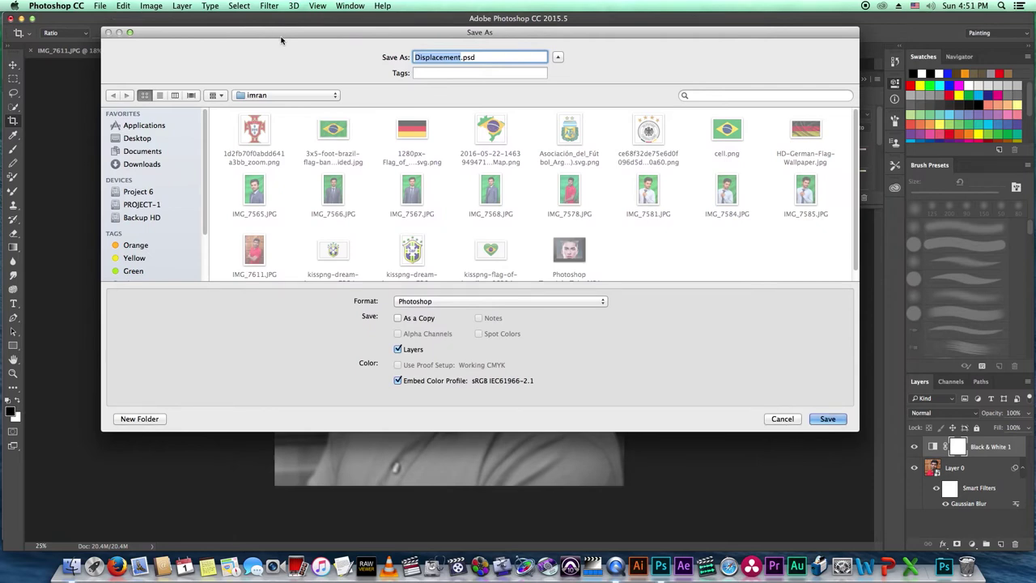
left_click(135, 138)
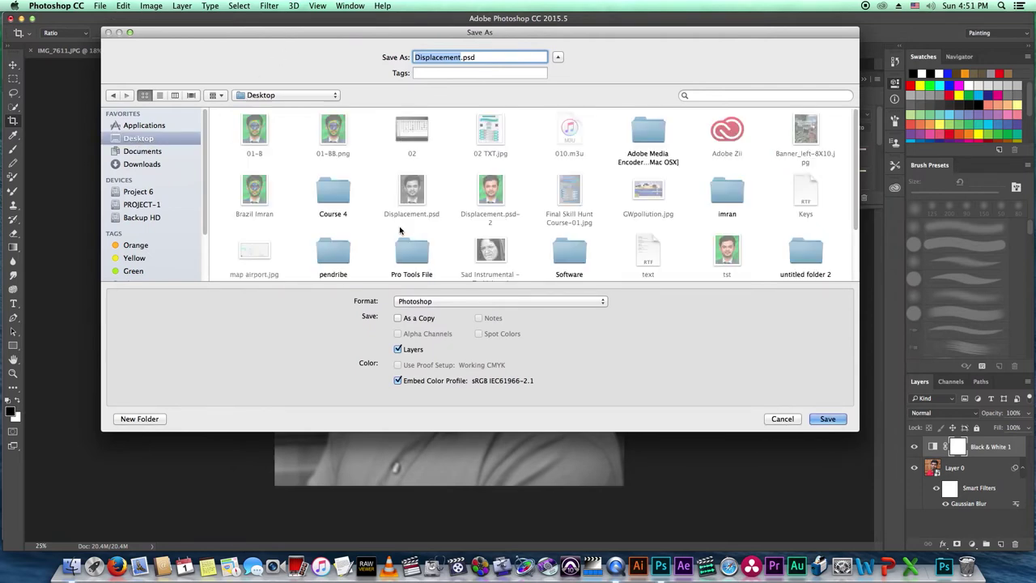
left_click_drag(862, 438, 839, 503)
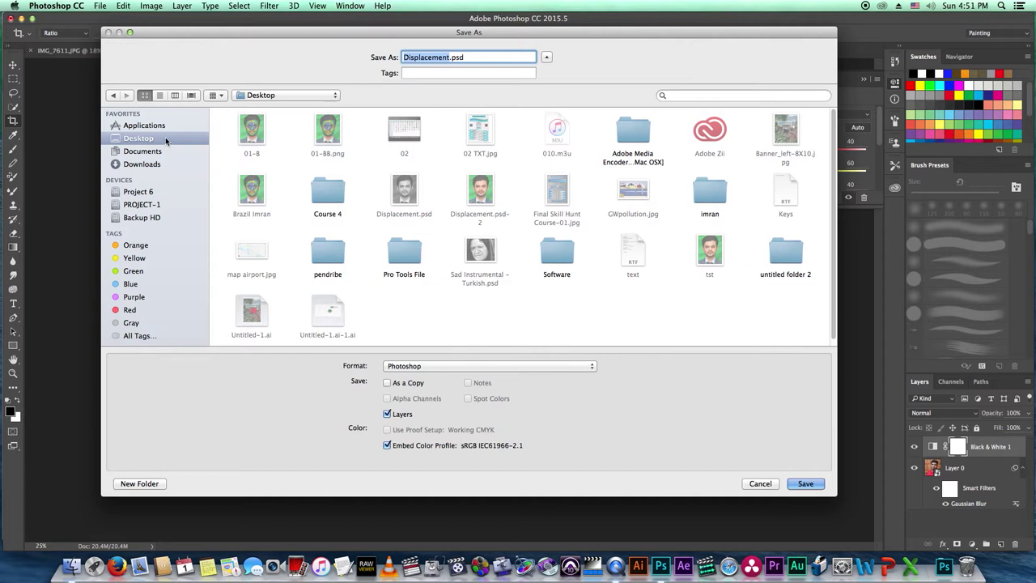
left_click(472, 367)
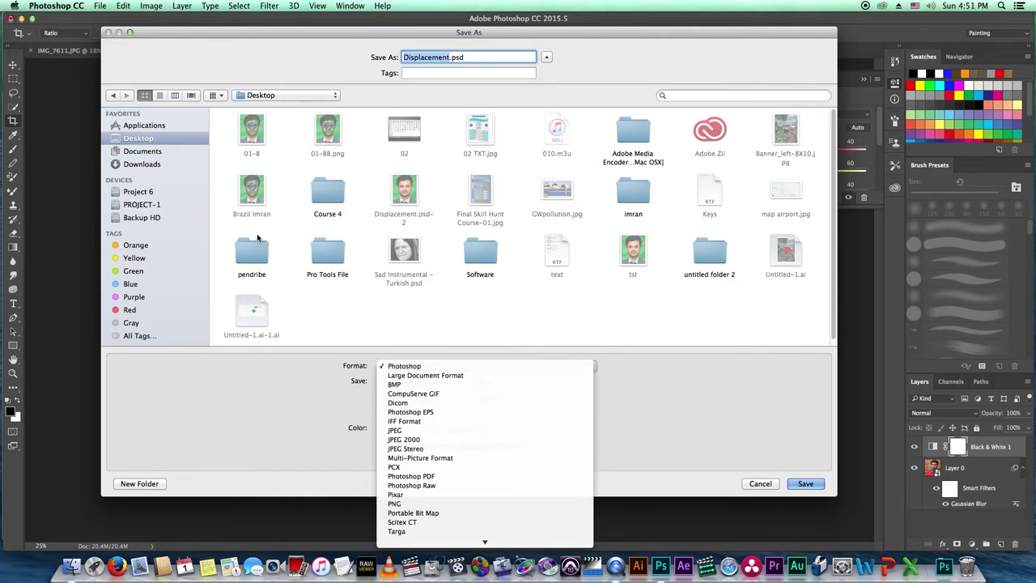
left_click(306, 400)
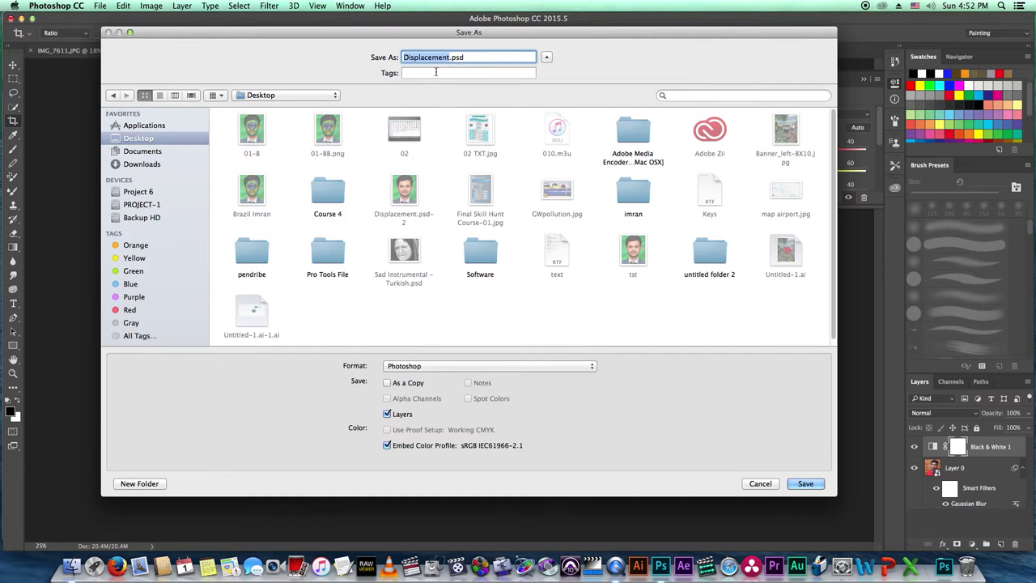
left_click(806, 485)
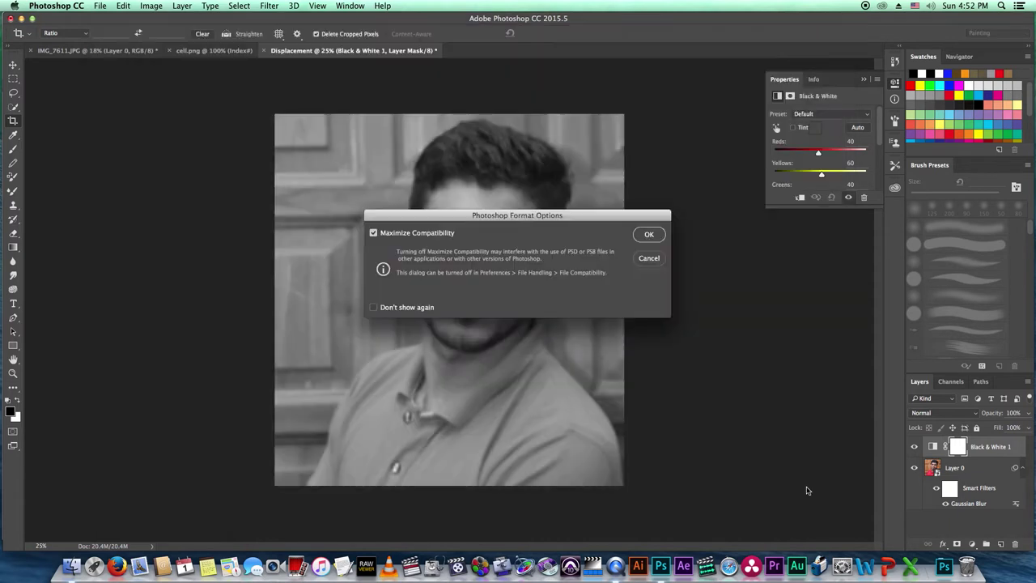
left_click_drag(446, 219, 459, 225)
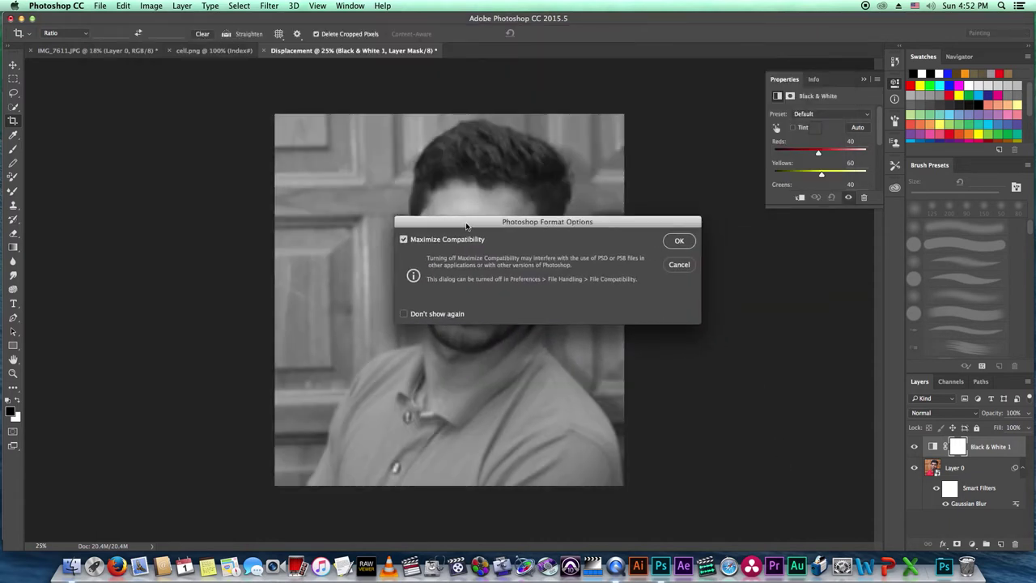
left_click(662, 245)
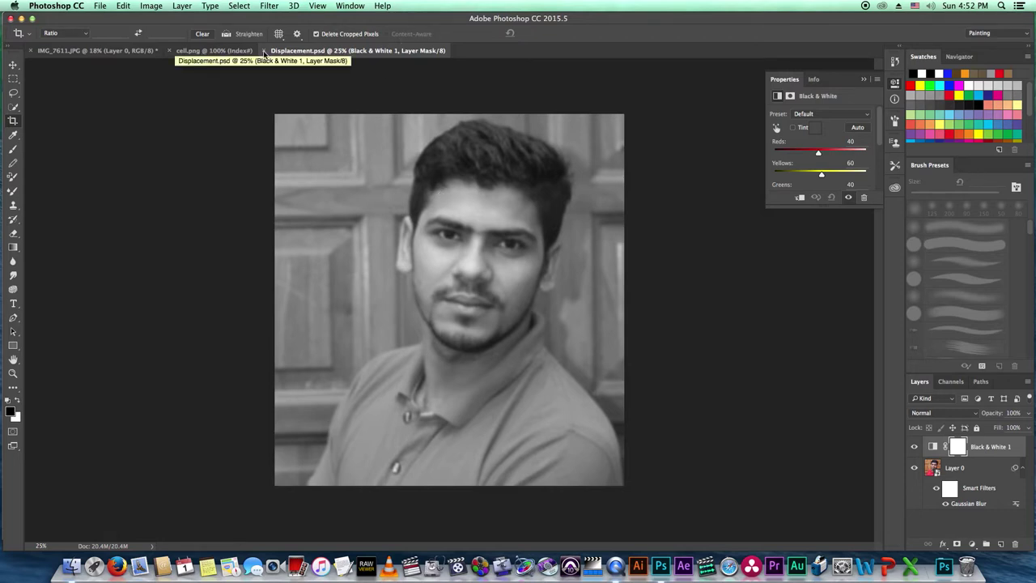
Close Displacement.psd, return to IMG_7611.JPG zoomed in, and pick the Quick Selection tool
left_click(264, 51)
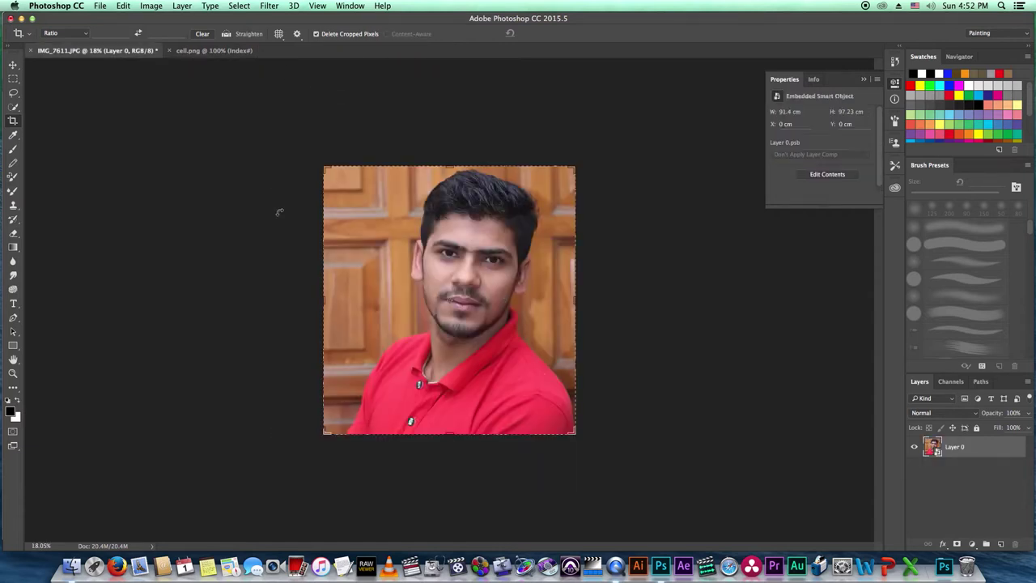
key("ctrl+0")
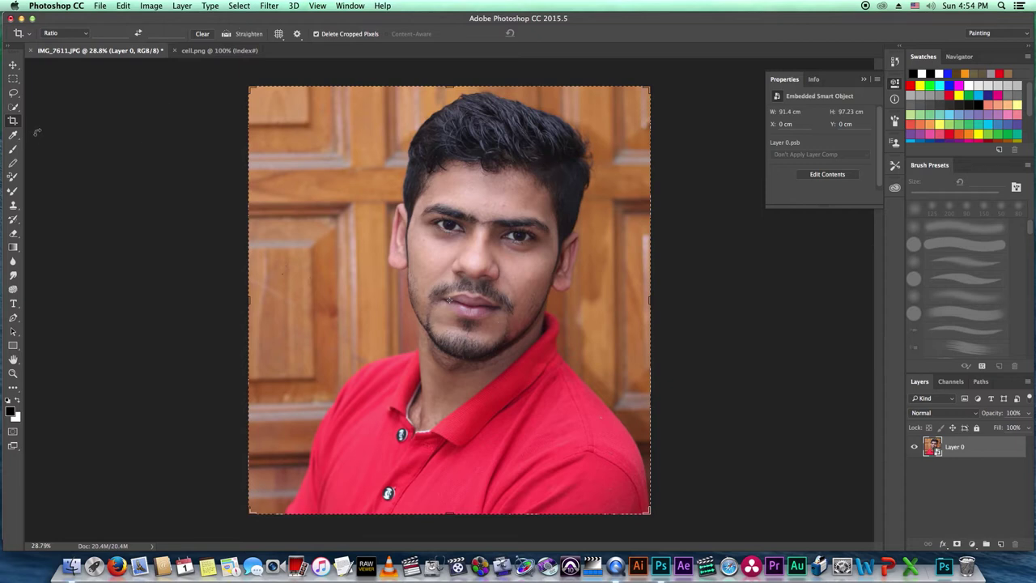
left_click(13, 108)
right_click(13, 108)
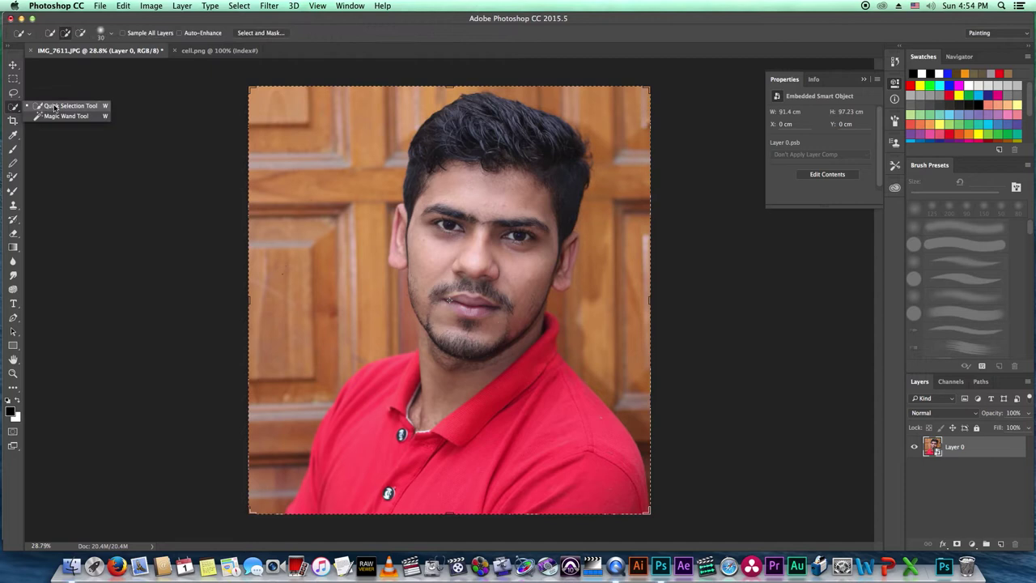
left_click(55, 107)
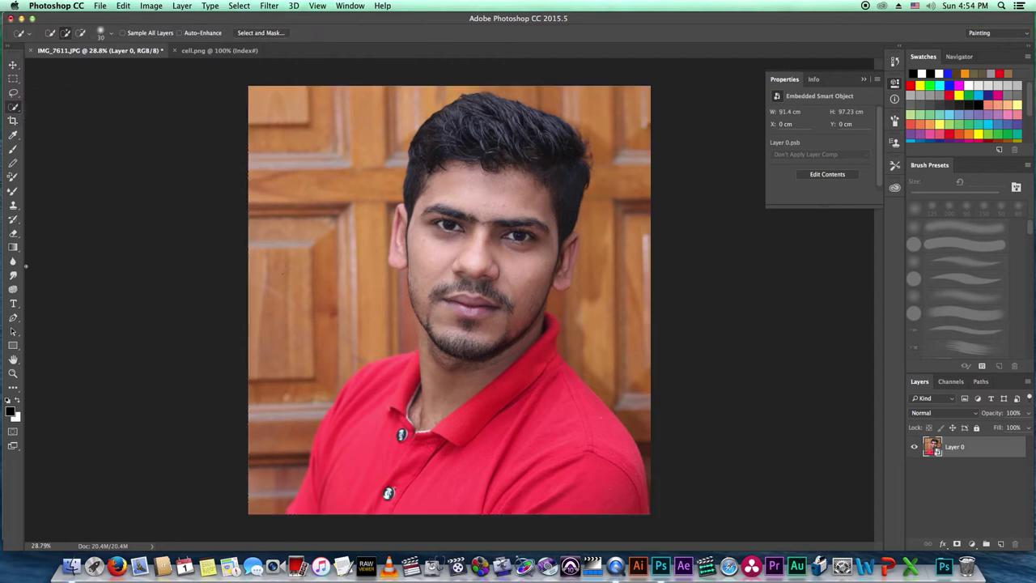
left_click(13, 318)
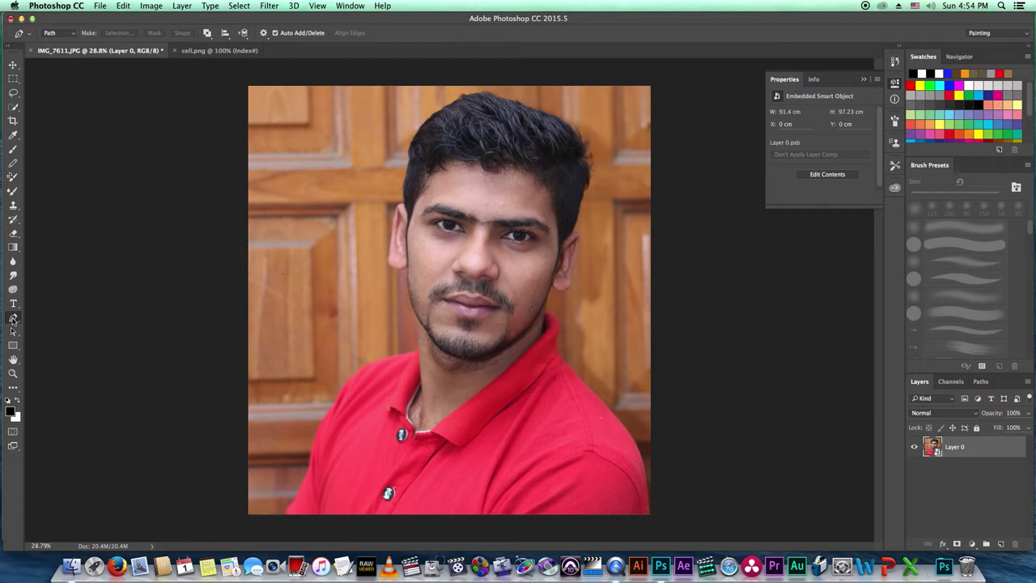
left_click(14, 108)
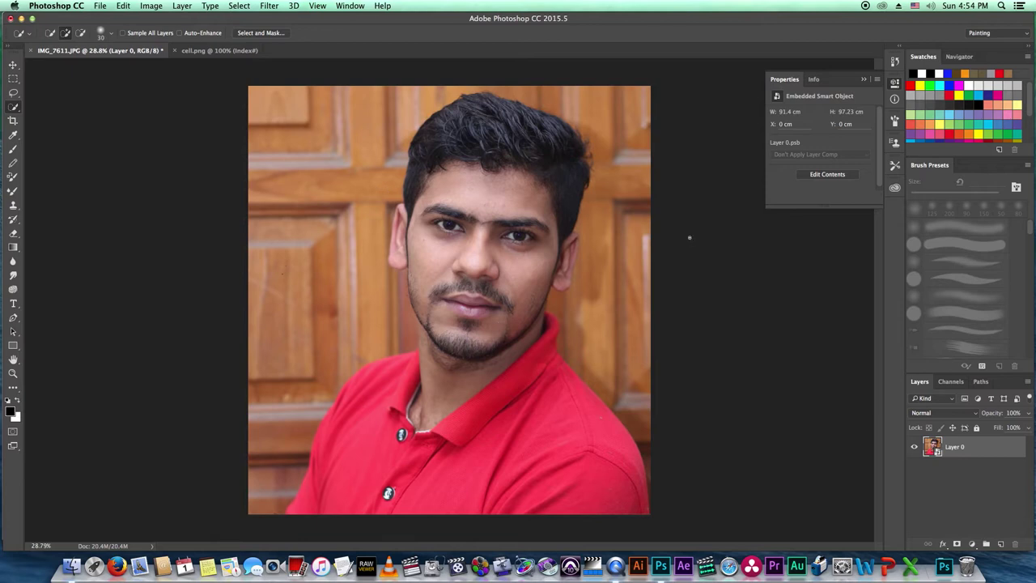
Brush a quick selection over the face from the hairline down to the chin
scroll(690, 237, "up", 2)
scroll(526, 214, "up", 1)
scroll(526, 234, "up", 1)
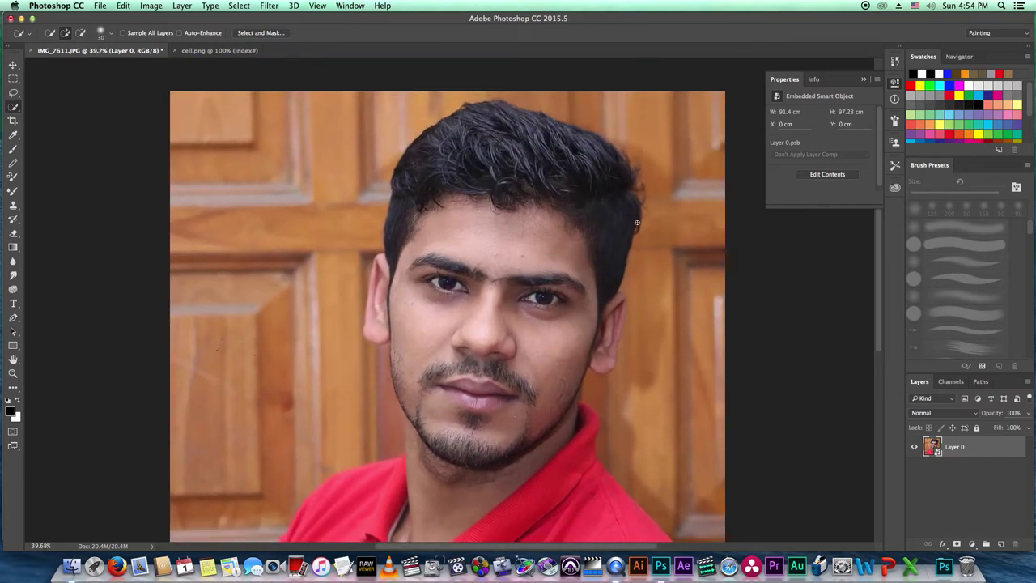
left_click_drag(492, 205, 519, 434)
scroll(566, 347, "up", 5)
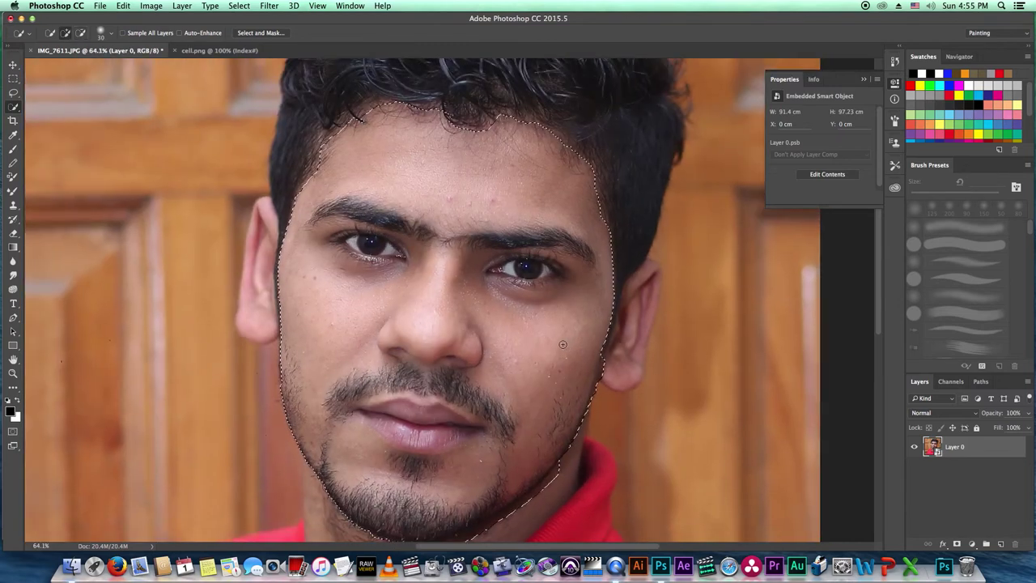
left_click_drag(566, 347, 578, 273)
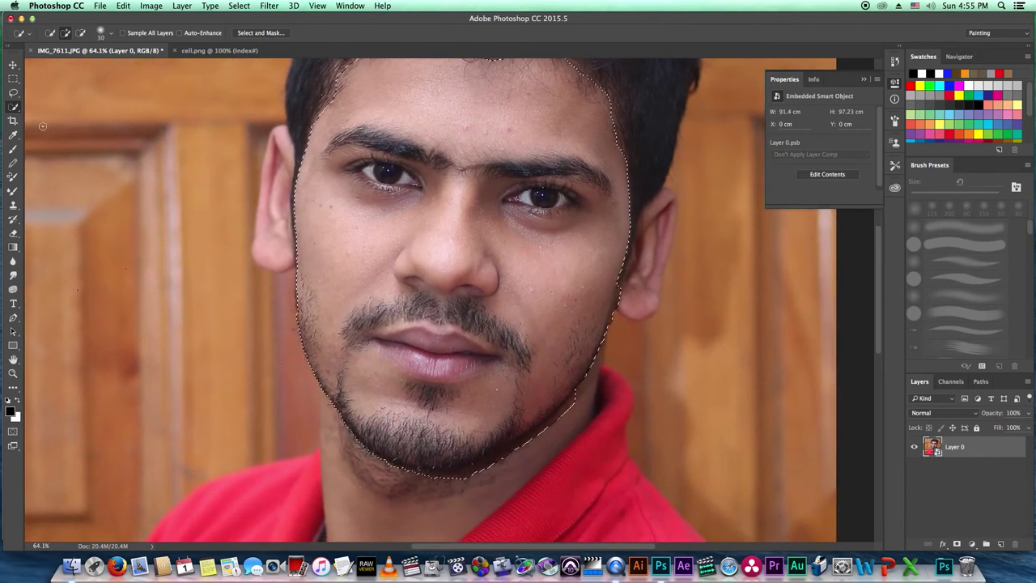
Resize the selection brush to 45 and try trimming the jaw, undoing that first trim
key("alt")
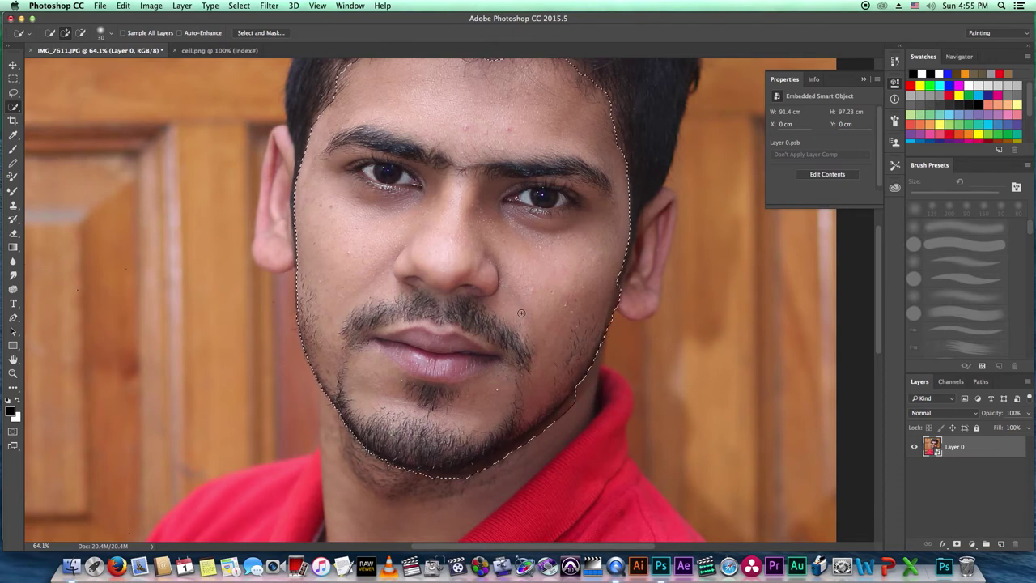
key("alt")
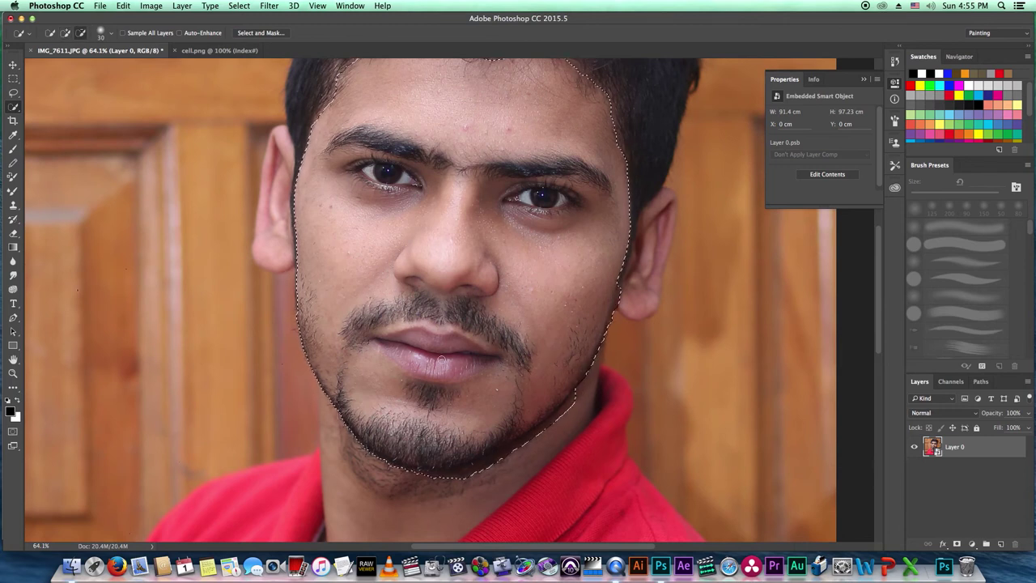
key("bracketright")
key("bracketright")
key("bracketright")
key("bracketright")
key("bracketright")
key("bracketright")
key("alt")
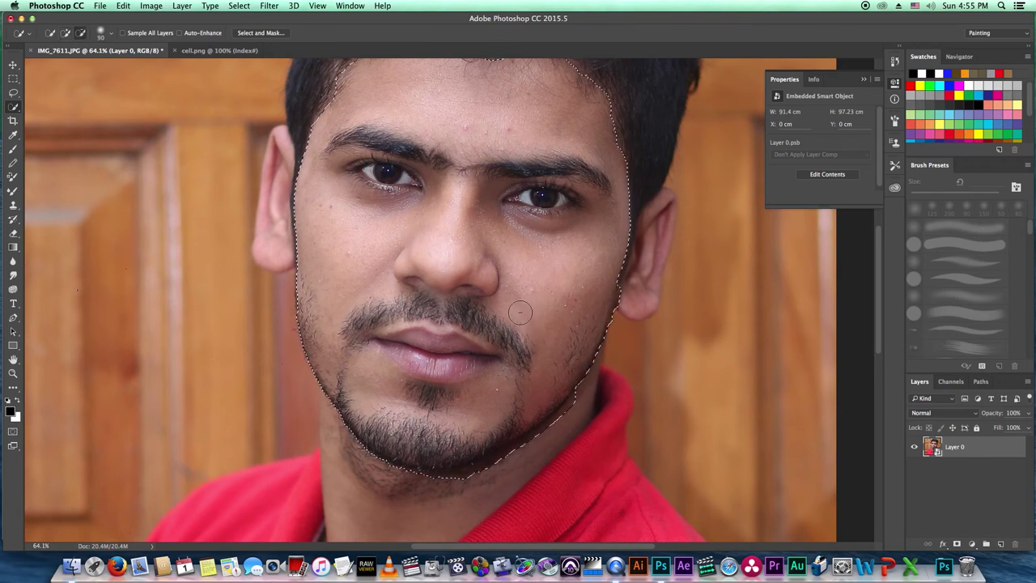
key("alt")
key("bracketleft")
key("bracketleft")
key("bracketleft")
key("alt")
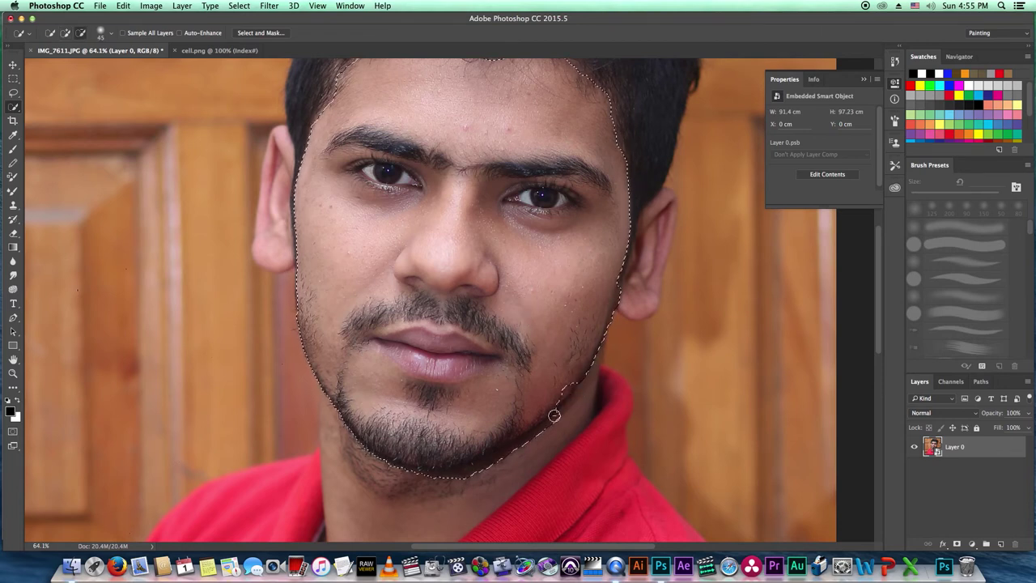
left_click_drag(507, 453, 423, 468)
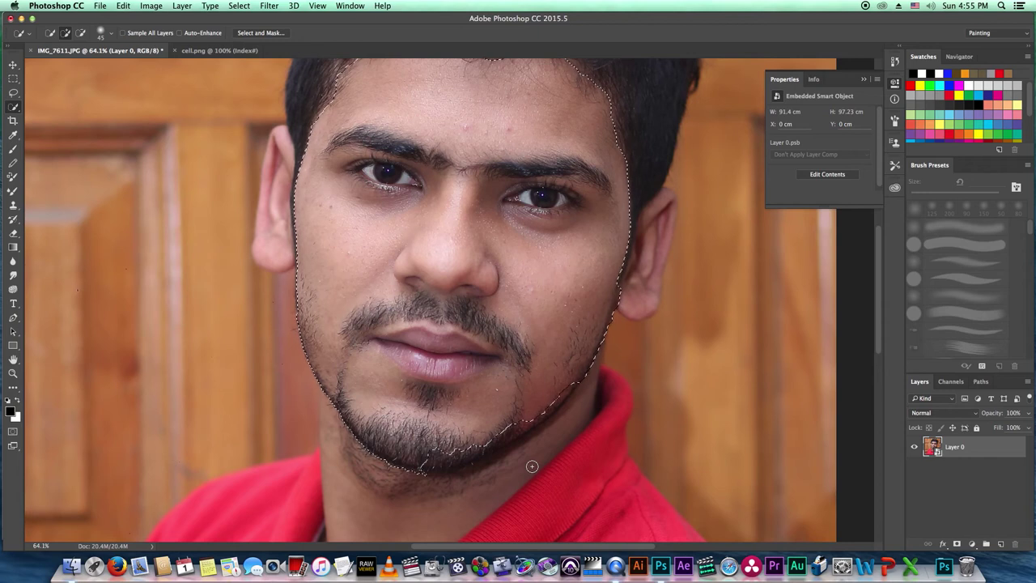
key("ctrl+z")
Subtract the beard from the selection so it follows the jawline and chin edge
key("alt")
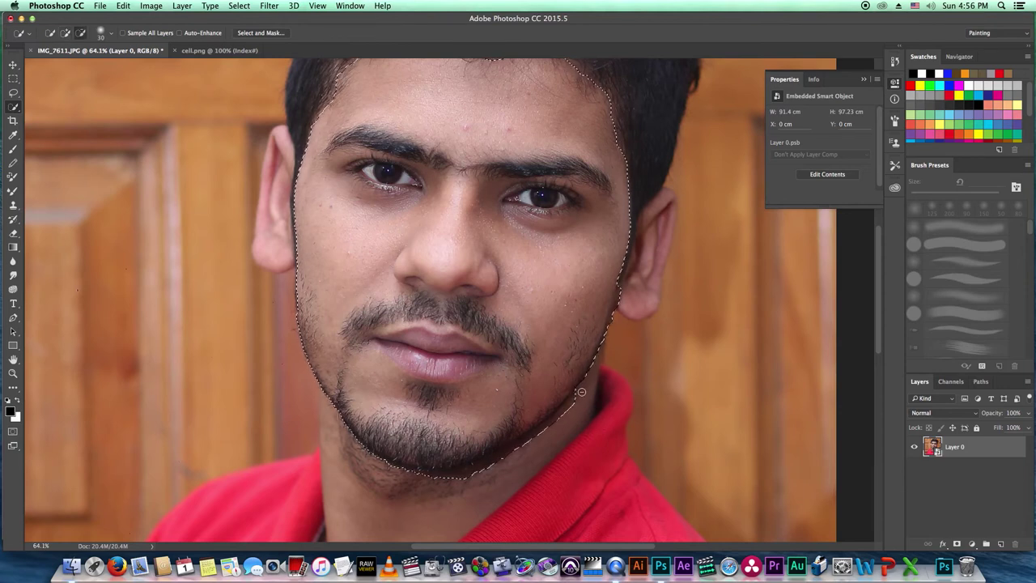
mouse_move(533, 437)
left_mouse_down()
mouse_move(435, 473)
mouse_move(330, 409)
left_mouse_up()
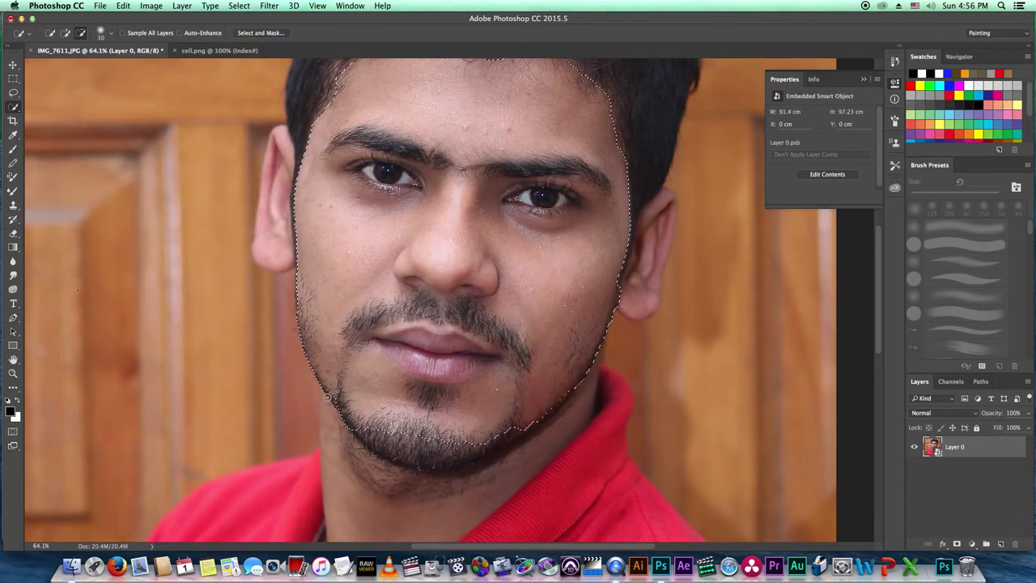
mouse_move(413, 461)
left_mouse_down()
mouse_move(456, 460)
mouse_move(489, 442)
left_mouse_up()
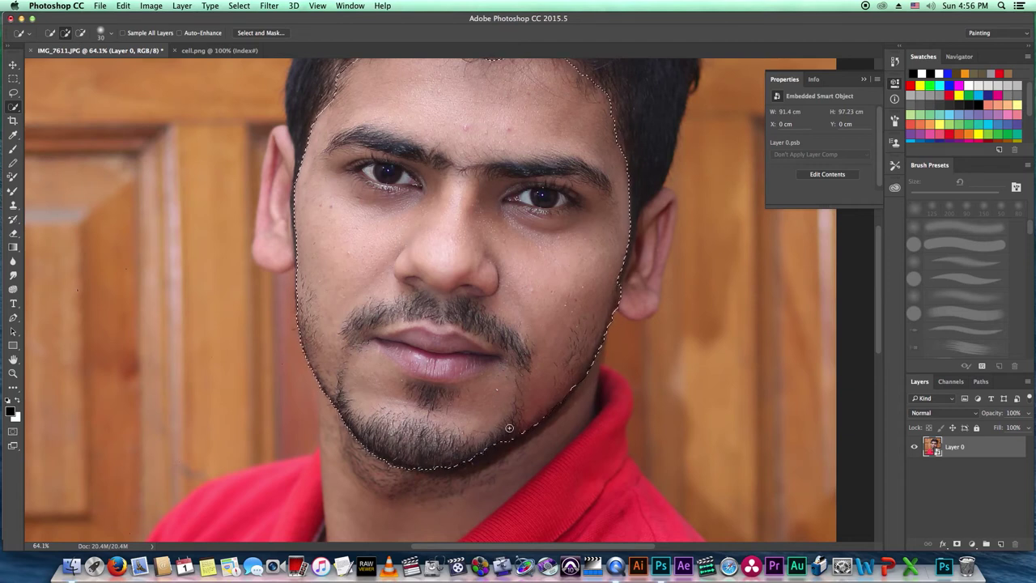
left_click(492, 425)
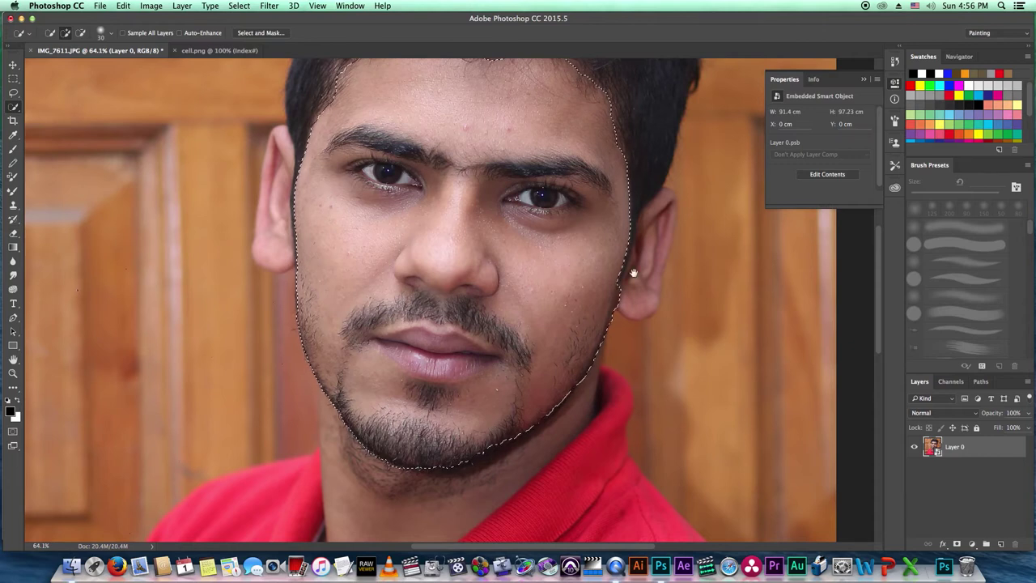
left_click_drag(532, 302, 513, 383)
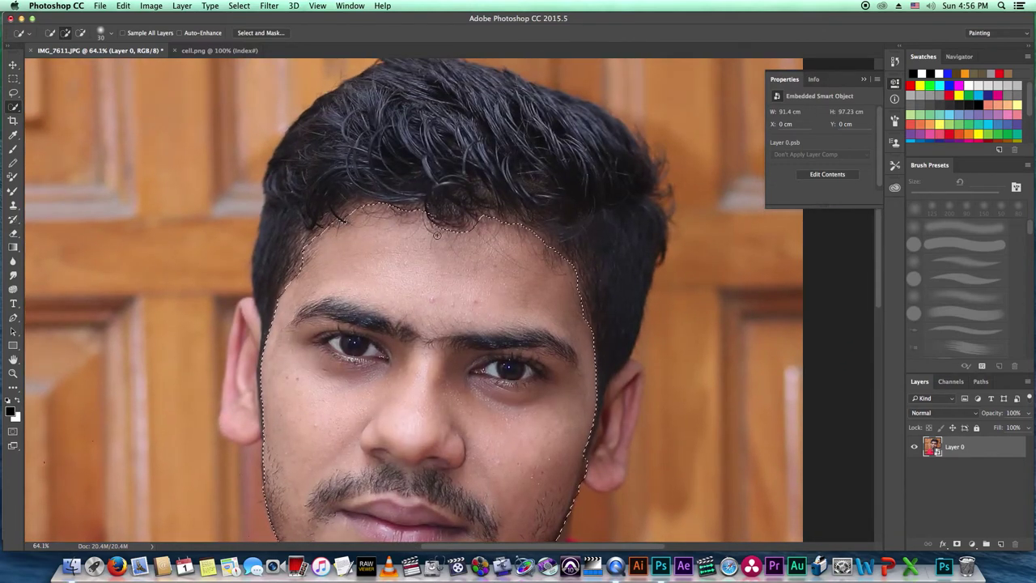
scroll(486, 282, "down", 1)
scroll(486, 282, "down", 5)
scroll(486, 282, "up", 3)
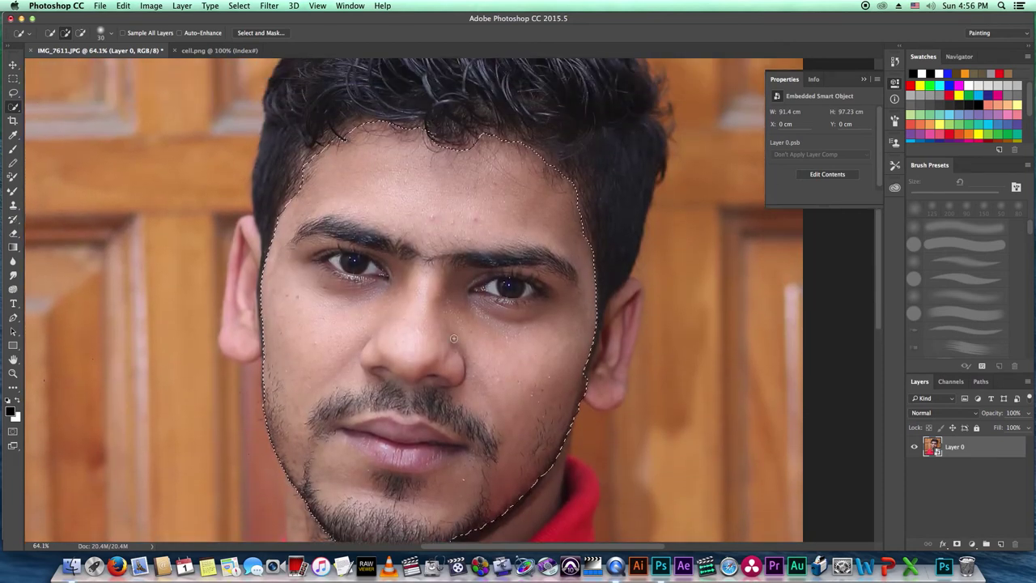
Deselect the face and start a curved Pen path at the right temple
key("super+d")
left_click(14, 319)
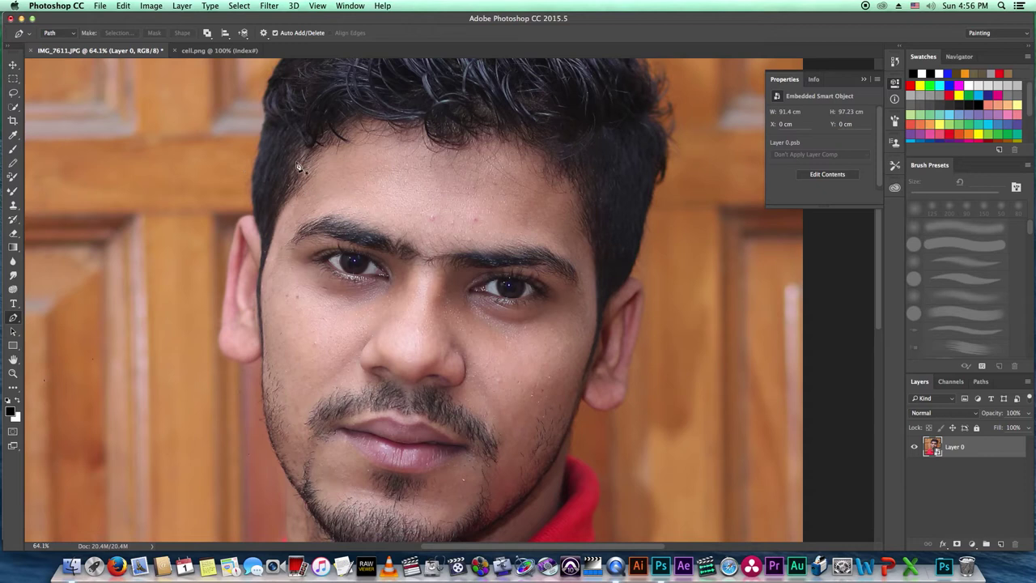
left_click_drag(589, 216, 571, 111)
scroll(572, 111, "up", 3)
scroll(571, 111, "up", 2)
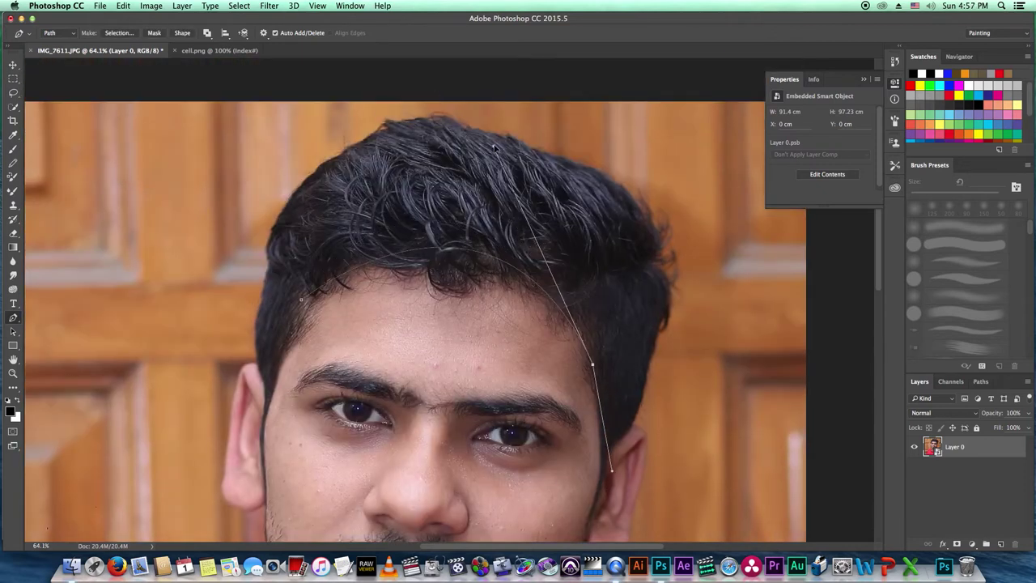
scroll(505, 352, "down", 2)
scroll(505, 352, "up", 3)
Extend the path down the right cheek, along the jaw to the chin and left jaw
left_click_drag(549, 386, 537, 415)
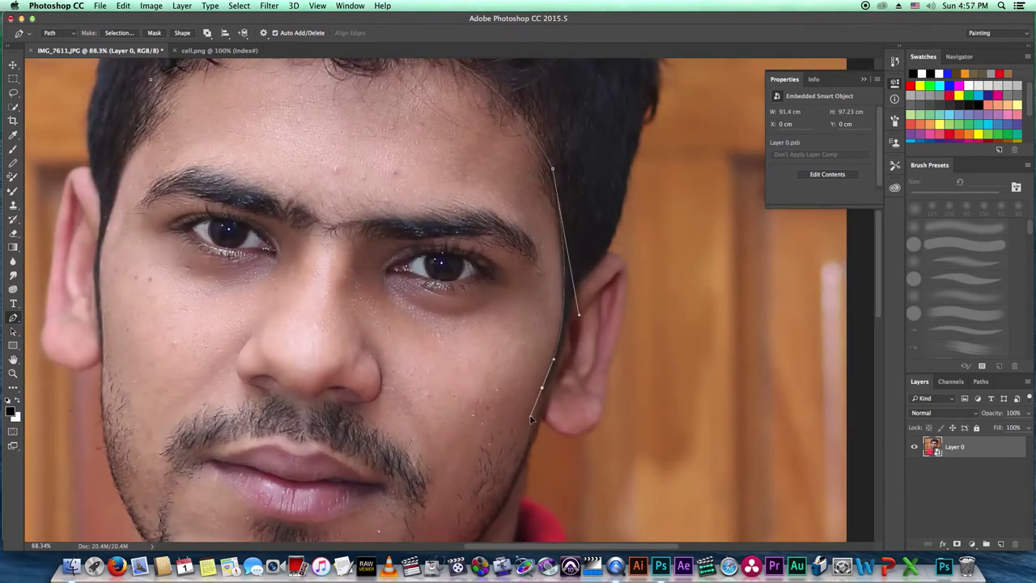
scroll(518, 389, "down", 4)
left_click_drag(490, 367, 512, 312)
scroll(512, 324, "down", 2)
scroll(512, 323, "left", 2)
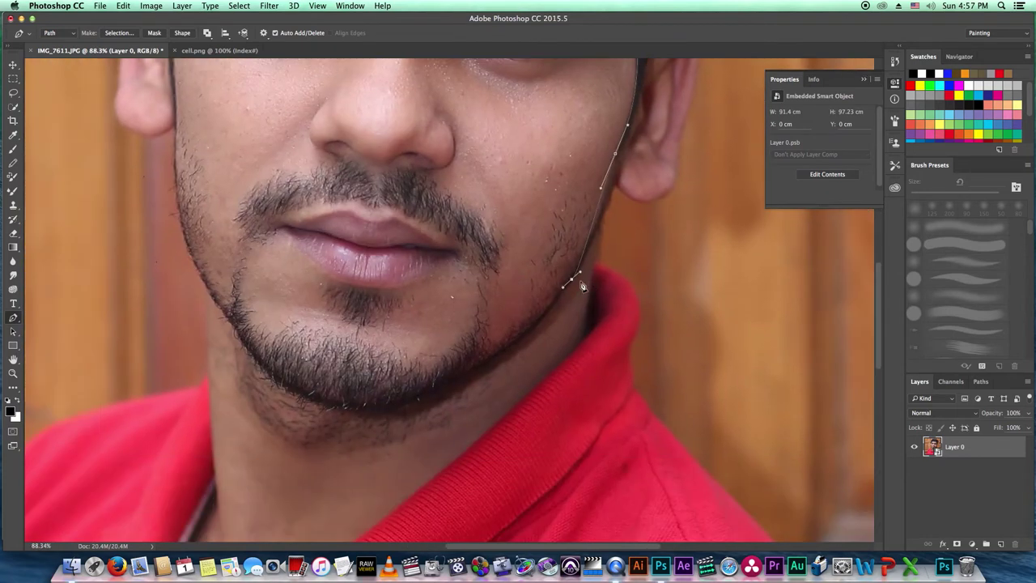
mouse_move(360, 402)
left_mouse_down()
mouse_move(579, 392)
mouse_move(709, 422)
left_mouse_up()
left_click_drag(441, 300, 444, 418)
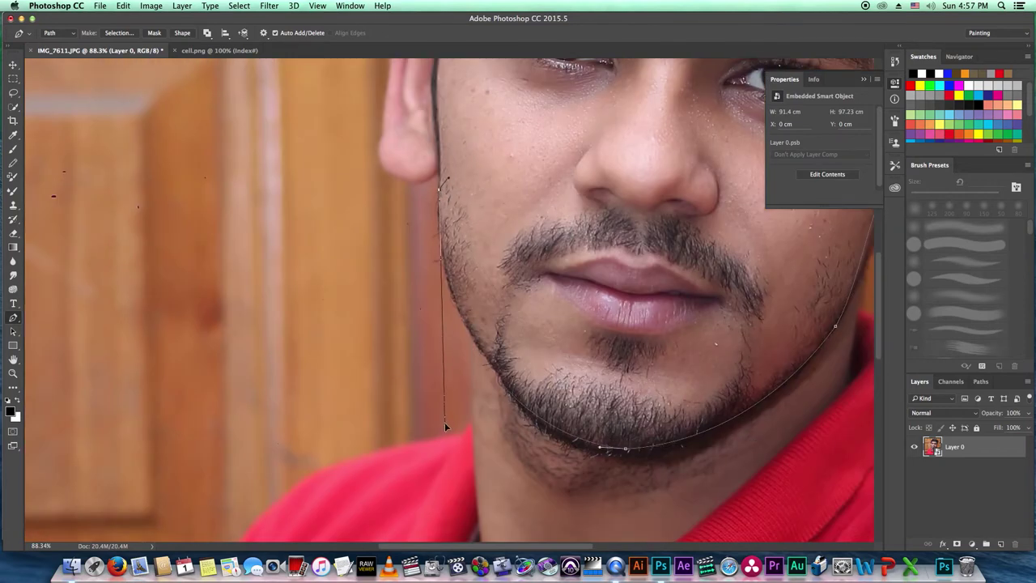
left_click_drag(600, 450, 601, 464)
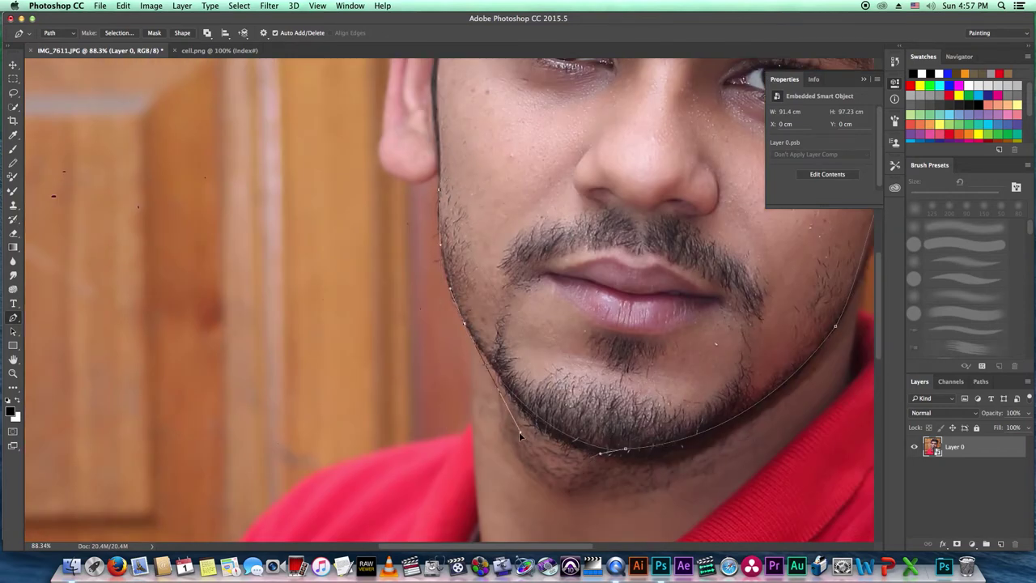
Carry the path across the hairline and forehead to complete the face outline
scroll(522, 233, "up", 5)
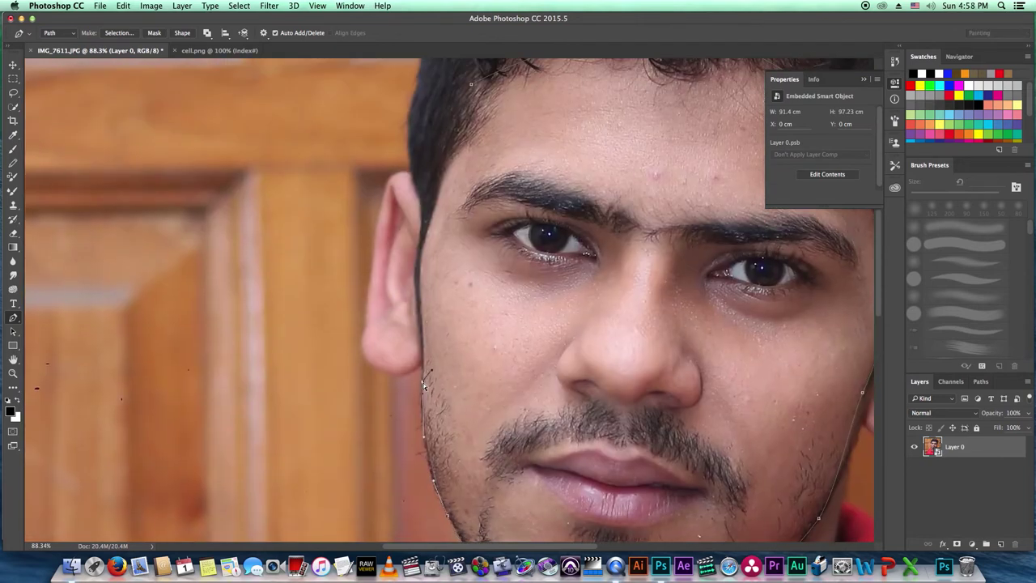
mouse_move(453, 160)
left_mouse_down()
mouse_move(394, 261)
mouse_move(442, 191)
left_mouse_up()
scroll(475, 185, "up", 4)
mouse_move(617, 156)
left_mouse_down()
mouse_move(689, 166)
mouse_move(615, 187)
left_mouse_up()
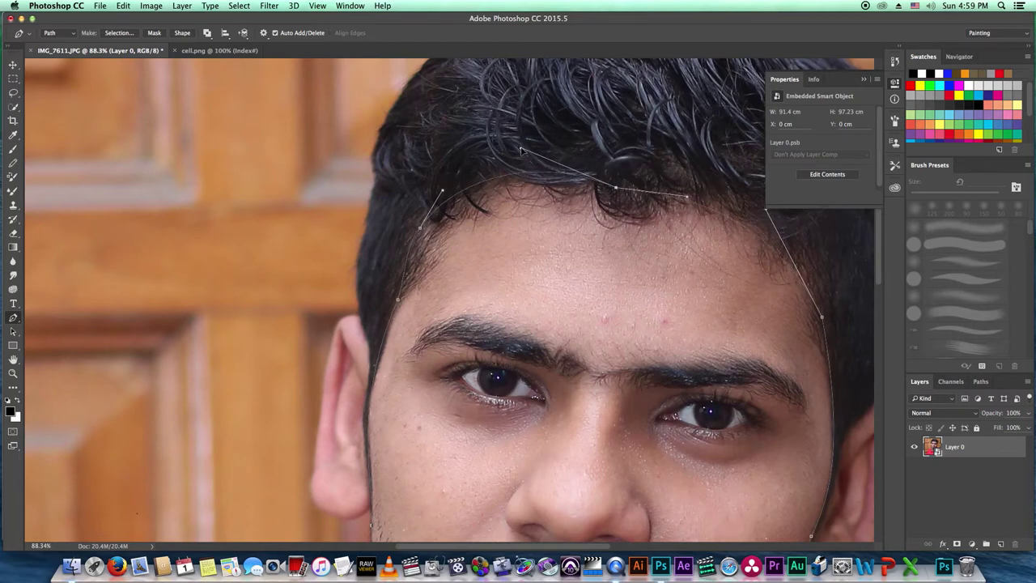
scroll(641, 286, "up", 5)
scroll(641, 286, "right", 7)
scroll(641, 286, "down", 3)
scroll(620, 308, "down", 5)
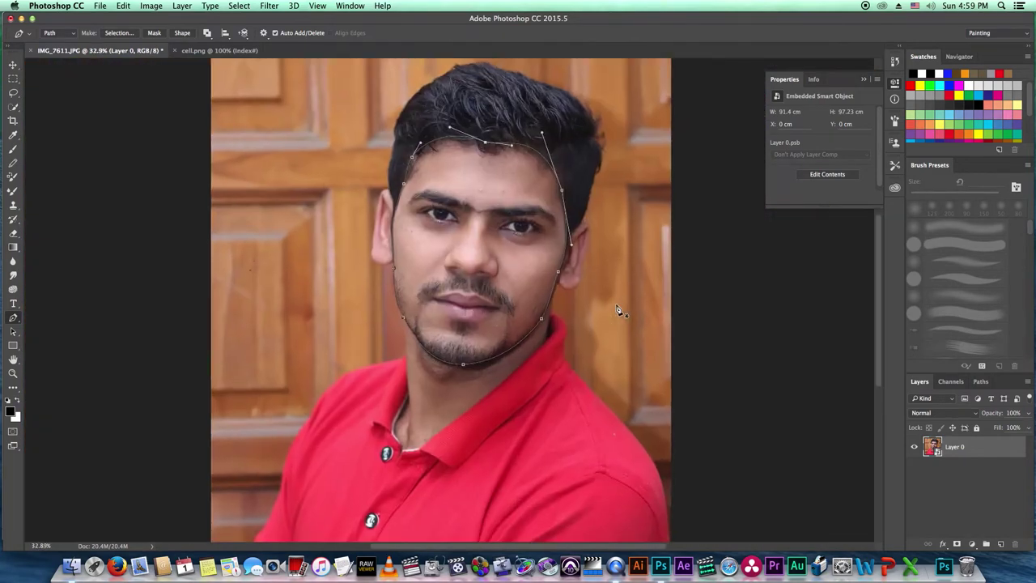
scroll(478, 318, "up", 3)
scroll(478, 318, "up", 2)
scroll(522, 307, "up", 1)
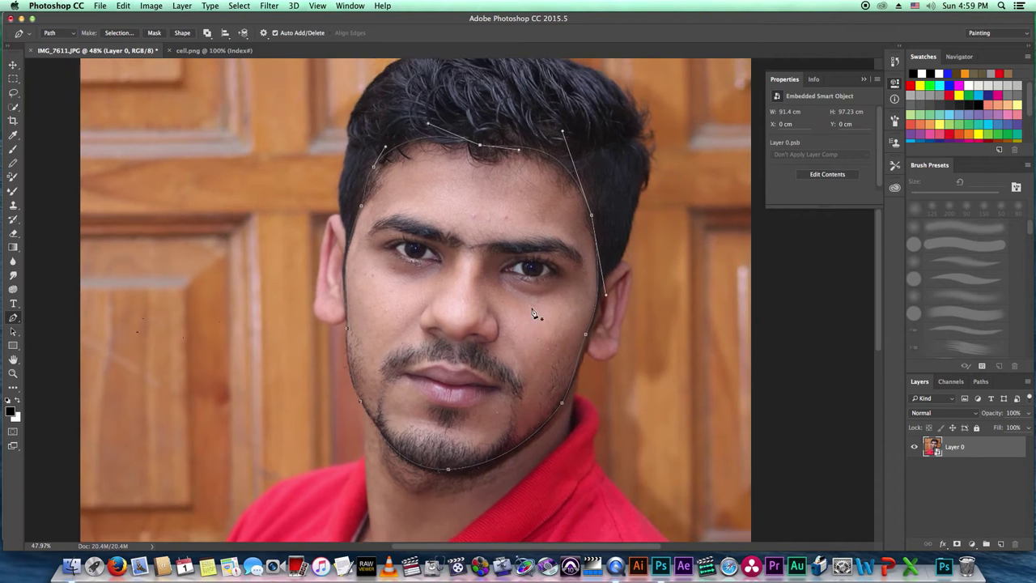
Load the face path as a selection with Feather Radius 0, then pick Quick Selection
right_click(458, 300)
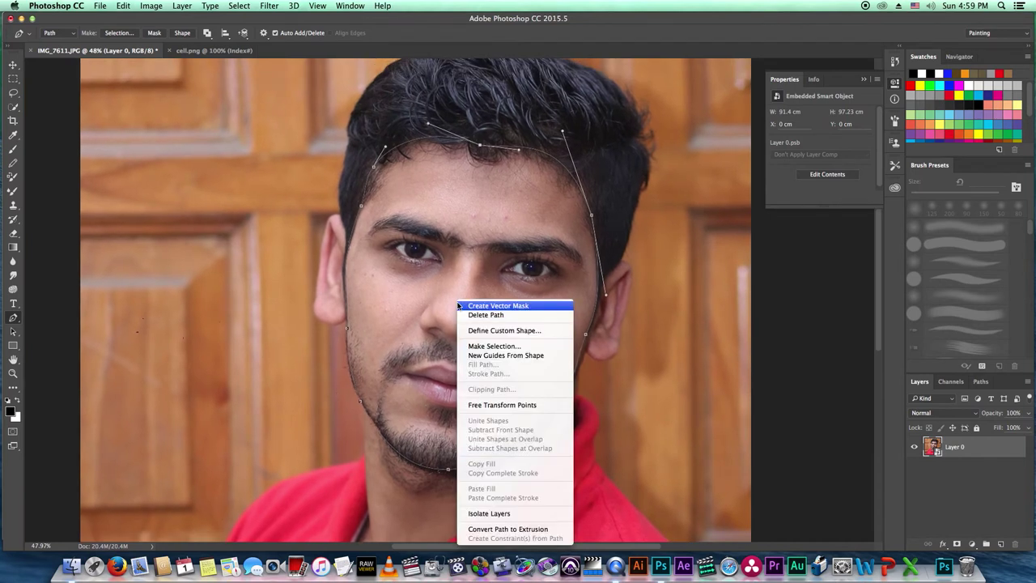
left_click(494, 345)
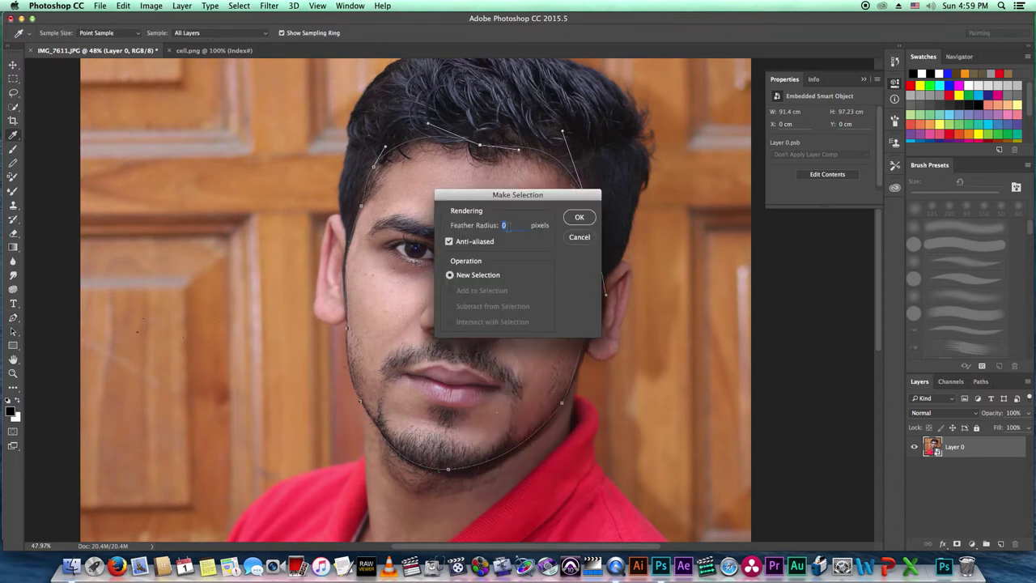
left_click(579, 218)
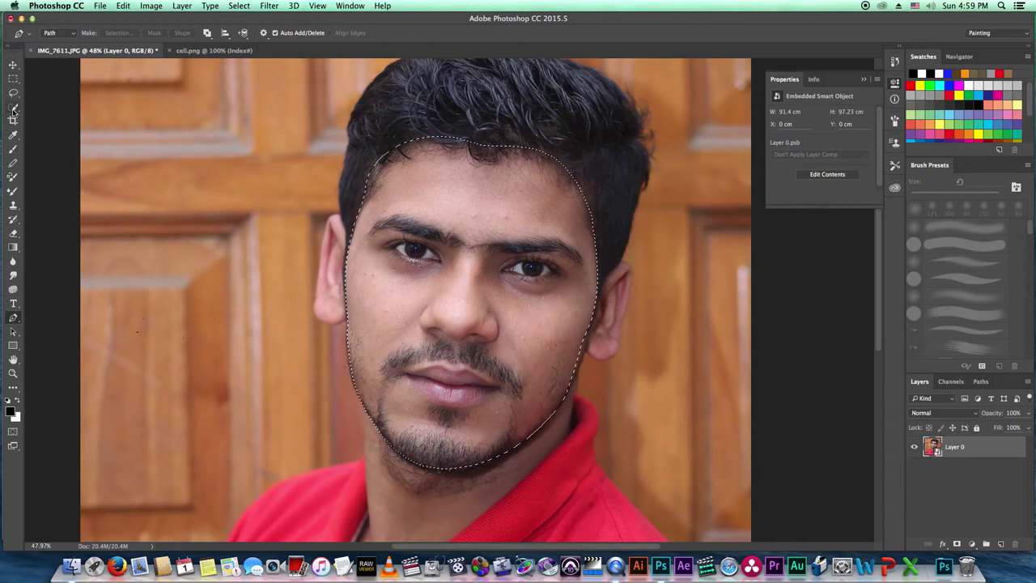
left_click(13, 108)
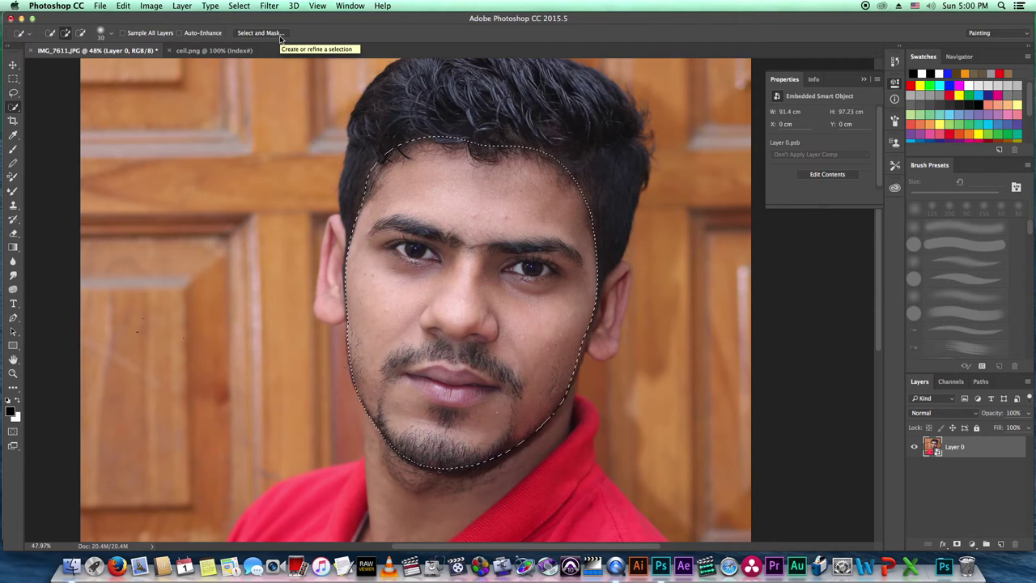
left_click(241, 6)
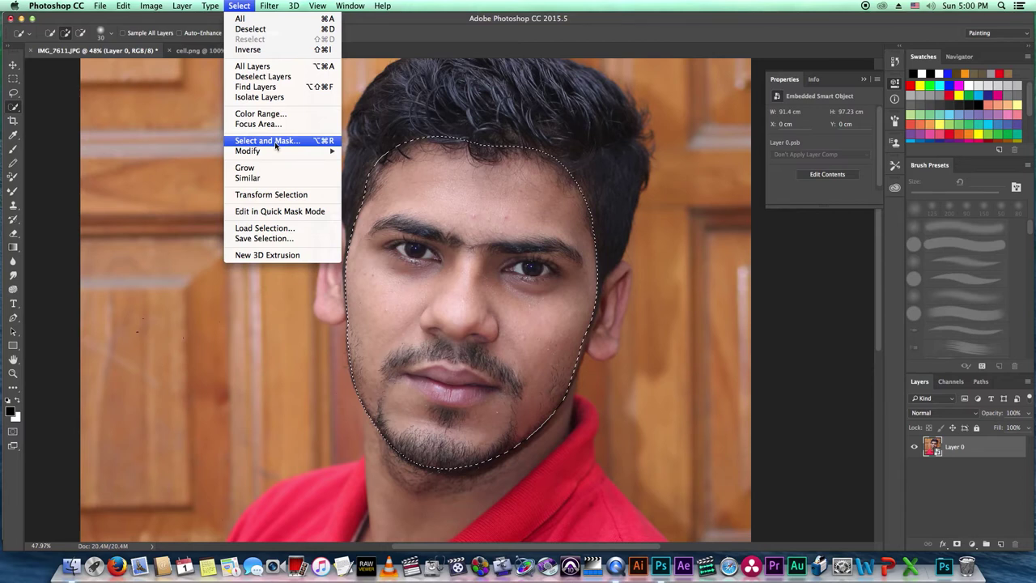
left_click(275, 144)
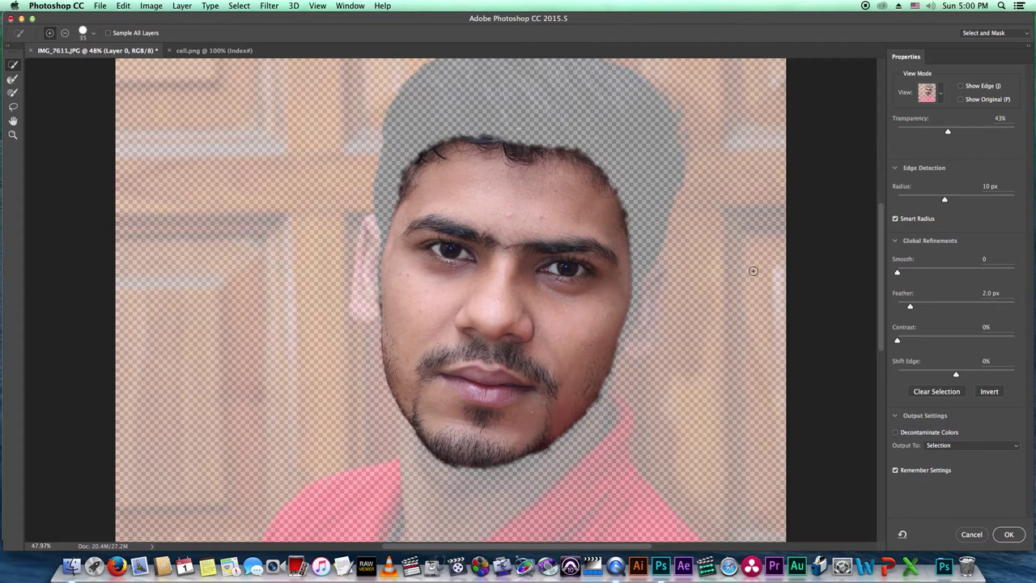
left_click(978, 536)
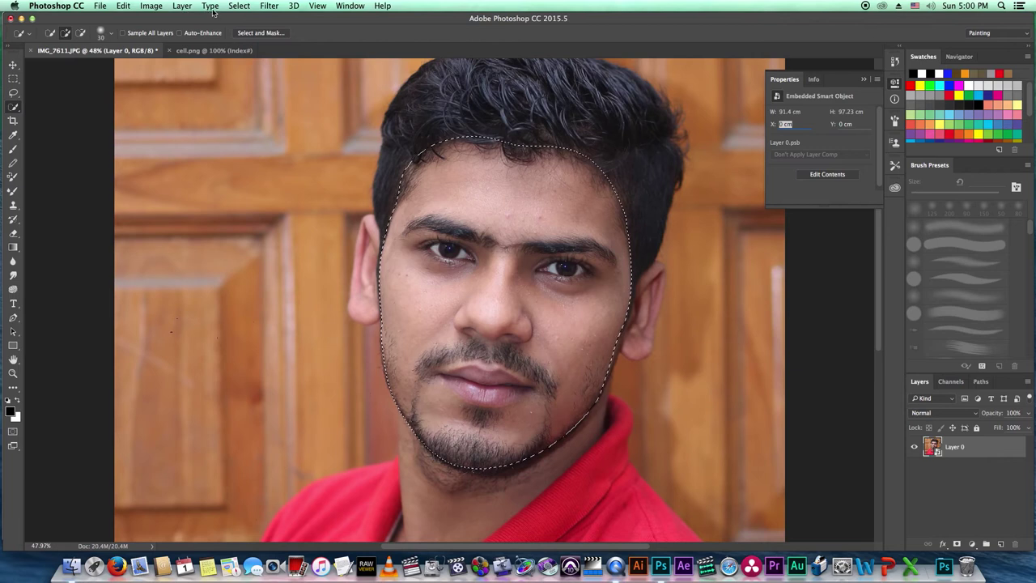
left_click(240, 10)
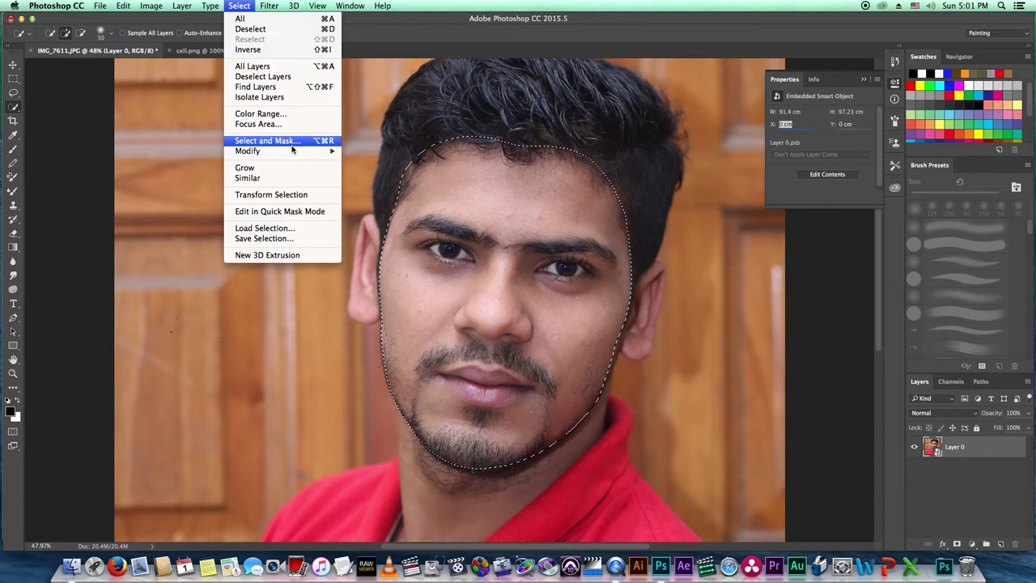
Reopen Select and Mask and review its settings panels, keeping Smart Radius on
left_click(292, 145)
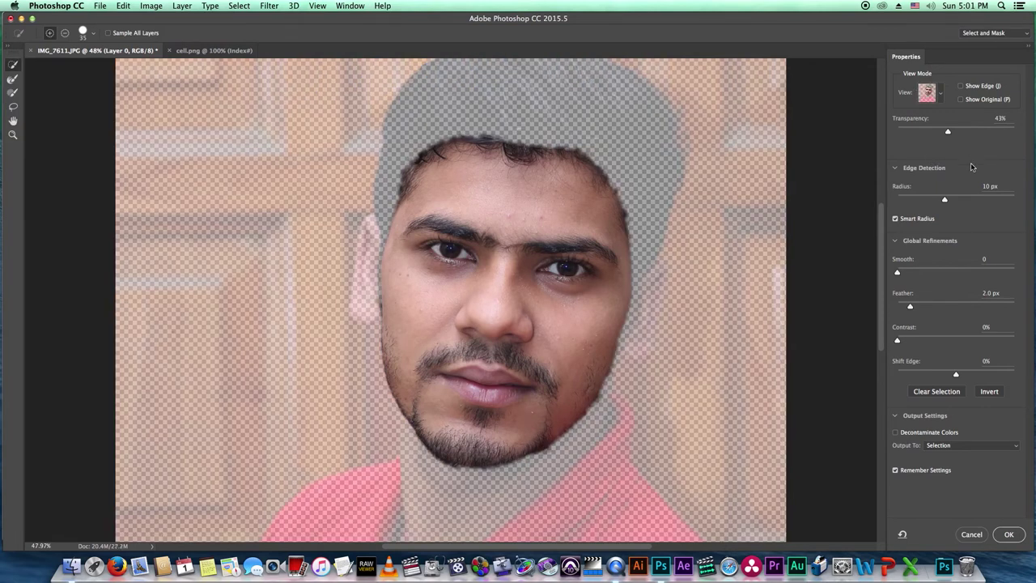
left_click(894, 168)
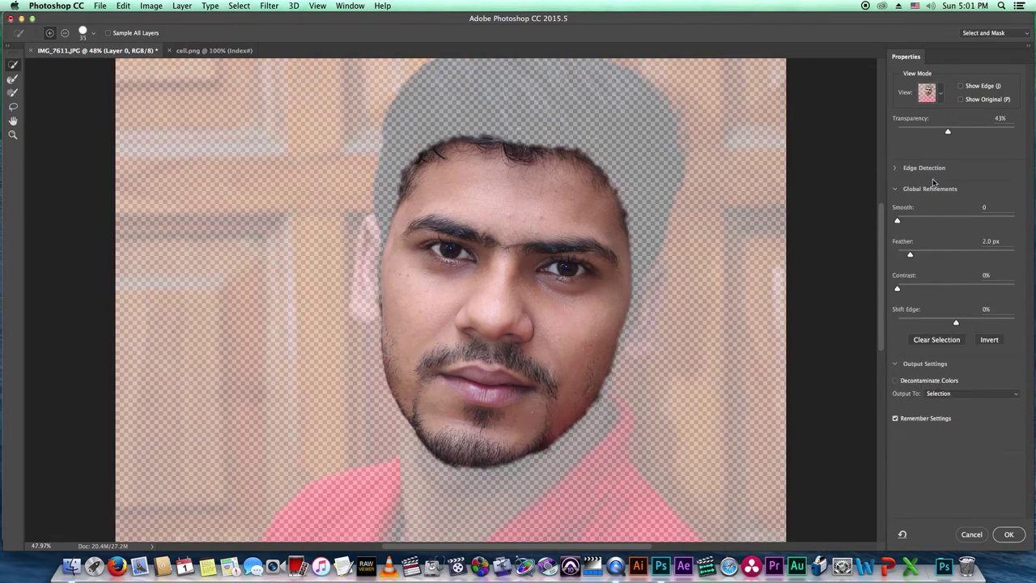
left_click(895, 188)
left_click(894, 210)
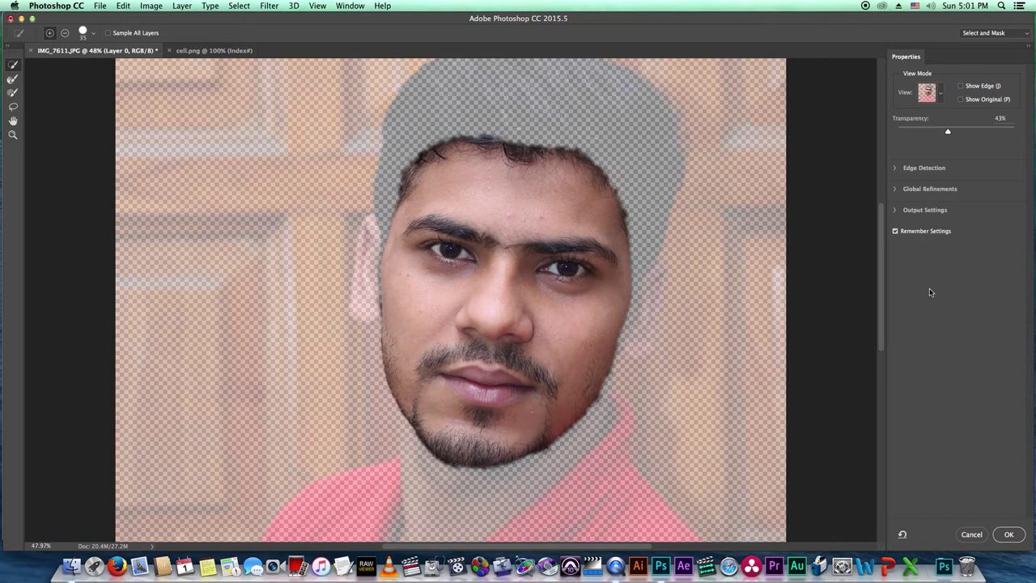
left_click(895, 169)
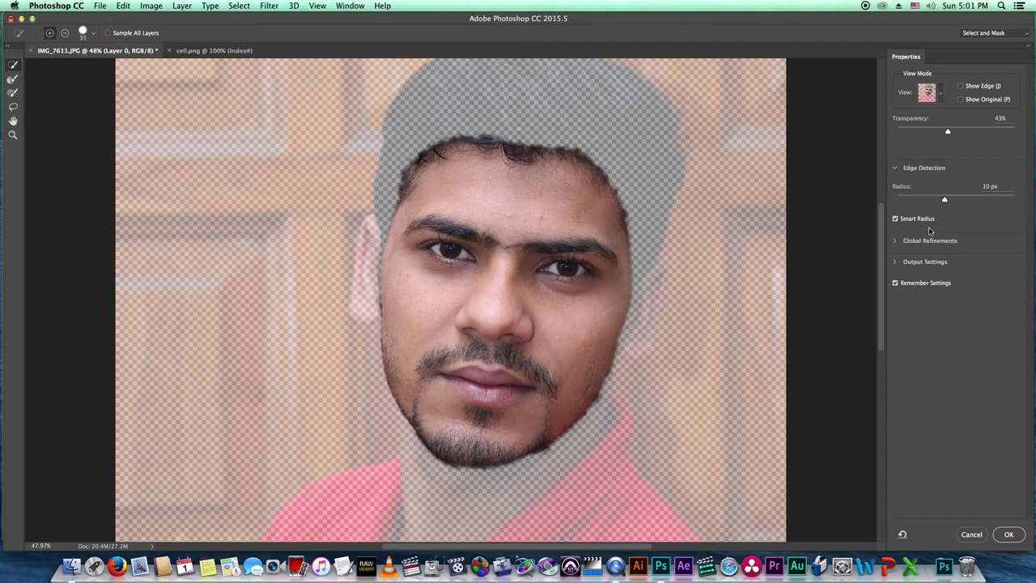
left_click(895, 218)
left_click(895, 218)
left_click(895, 242)
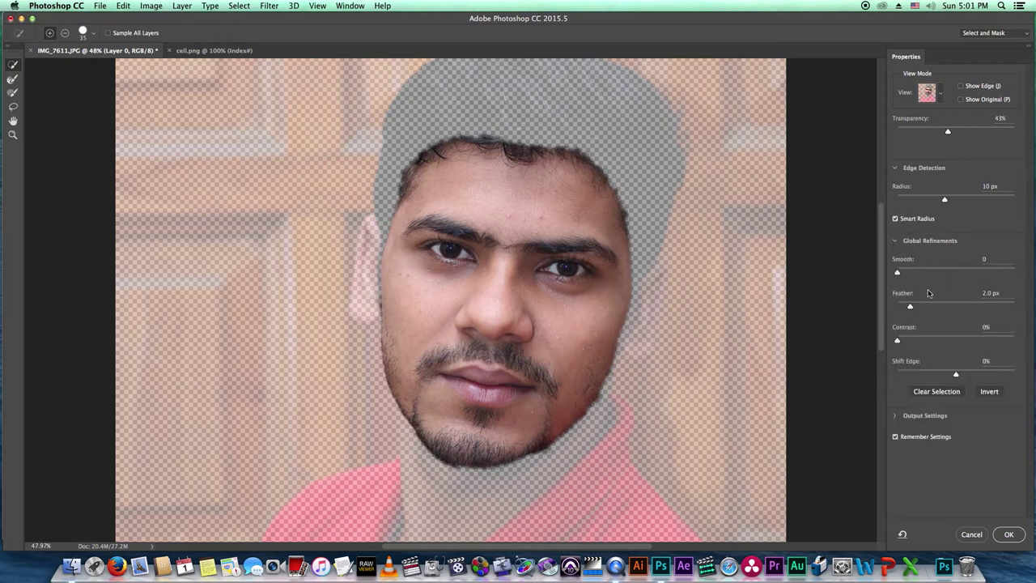
Set Feather to 0.0 px and output the face selection as a Layer Mask
left_click_drag(910, 308, 850, 306)
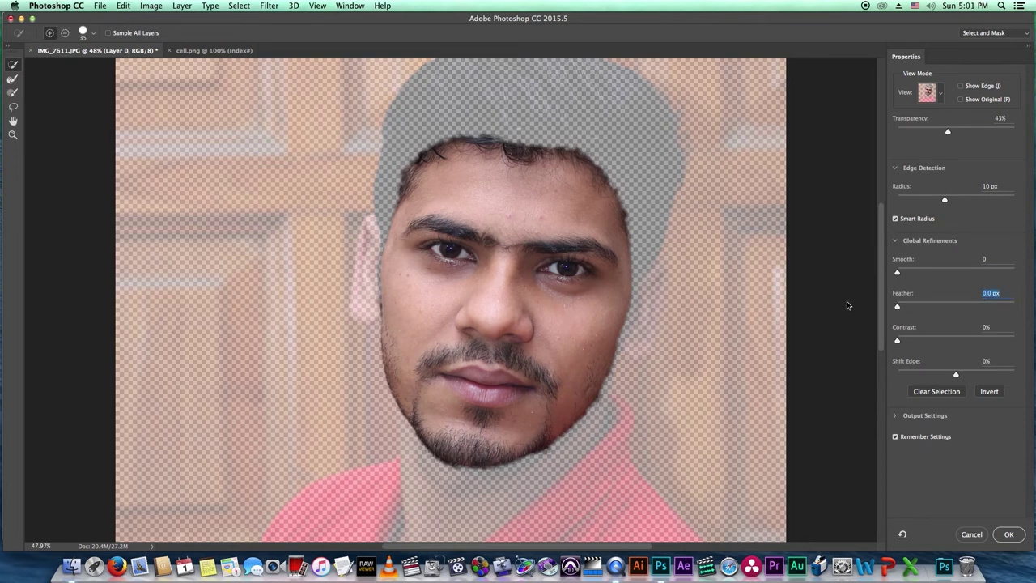
left_click(896, 416)
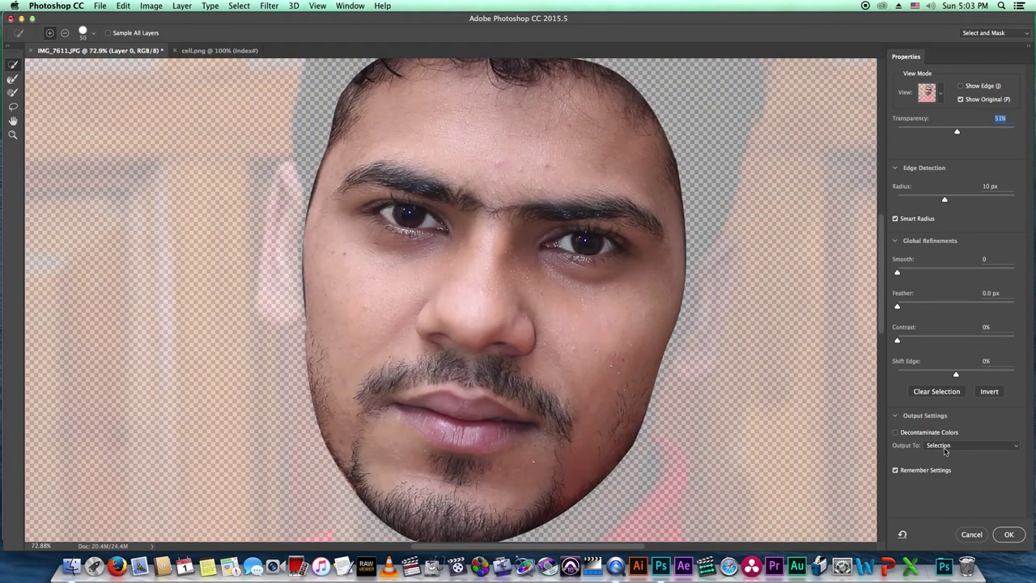
left_click(946, 449)
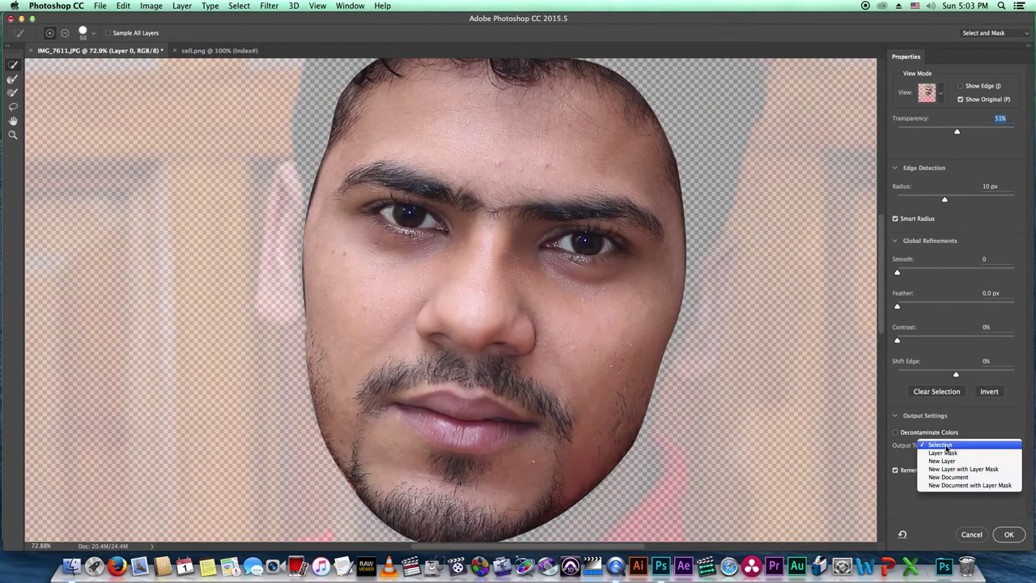
left_click(957, 460)
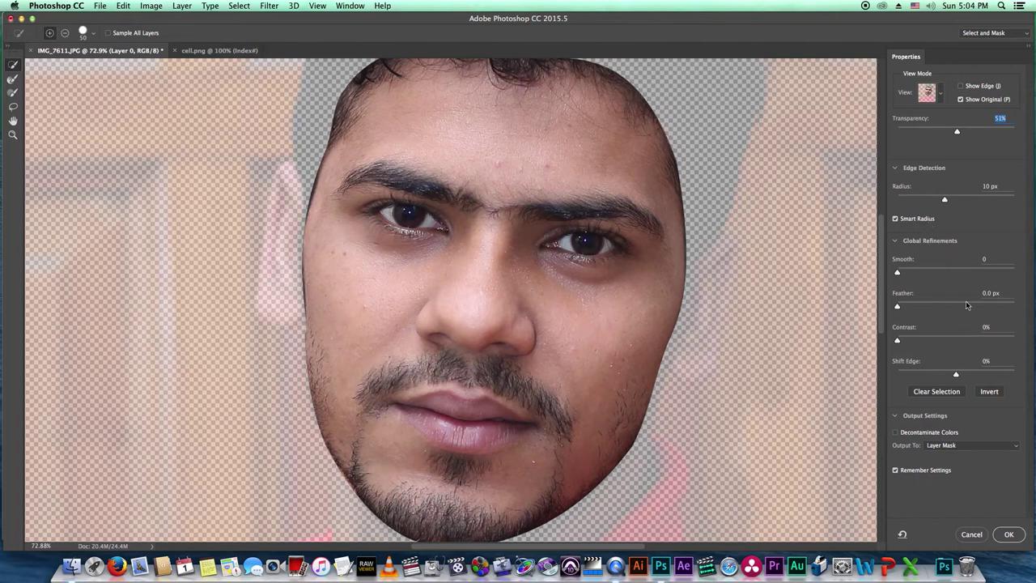
left_click(1007, 535)
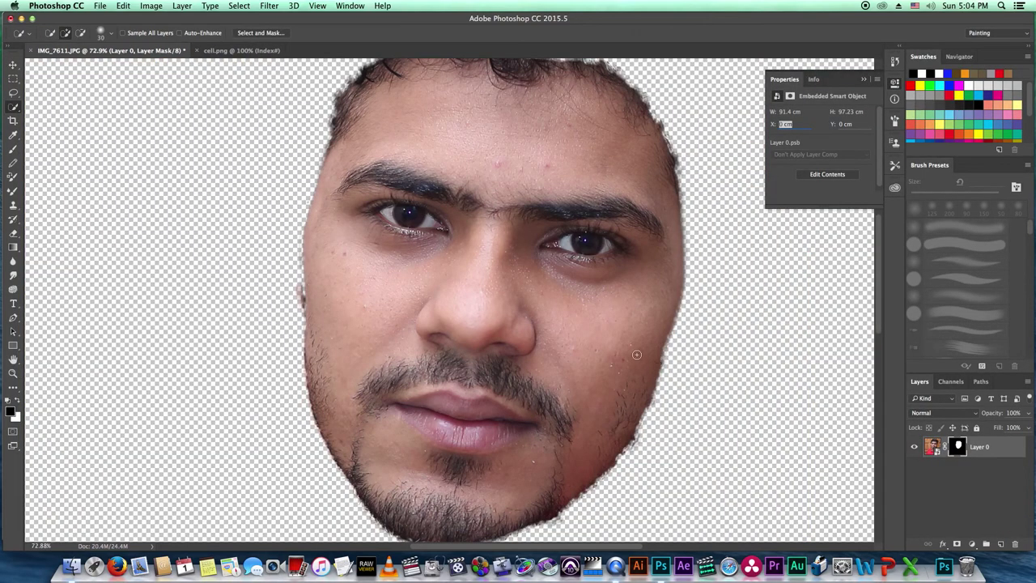
Add a Black & White adjustment layer above Layer 0, then select Layer 0
scroll(636, 355, "down", 5)
scroll(535, 202, "up", 3)
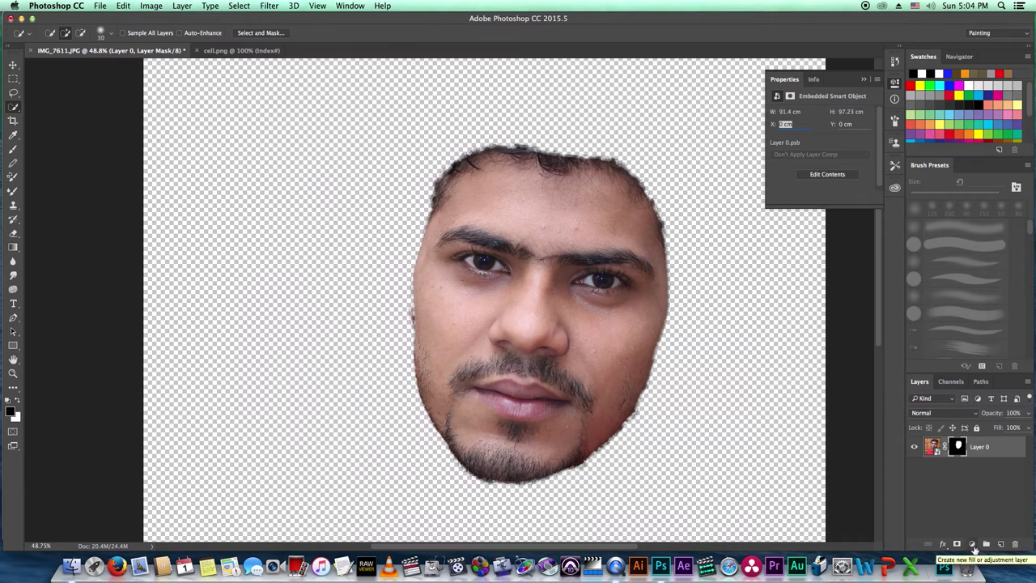
left_click(972, 544)
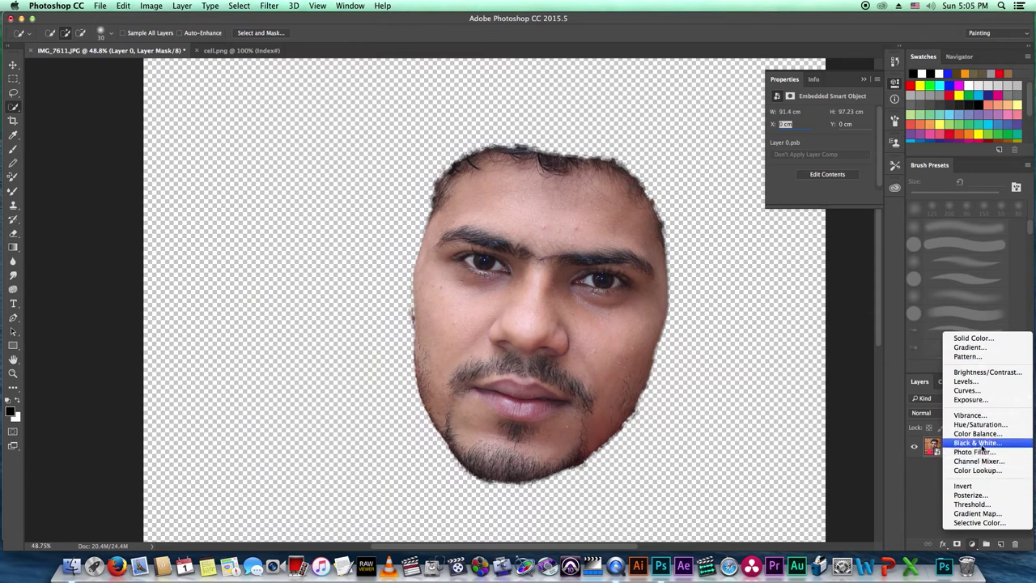
left_click(982, 444)
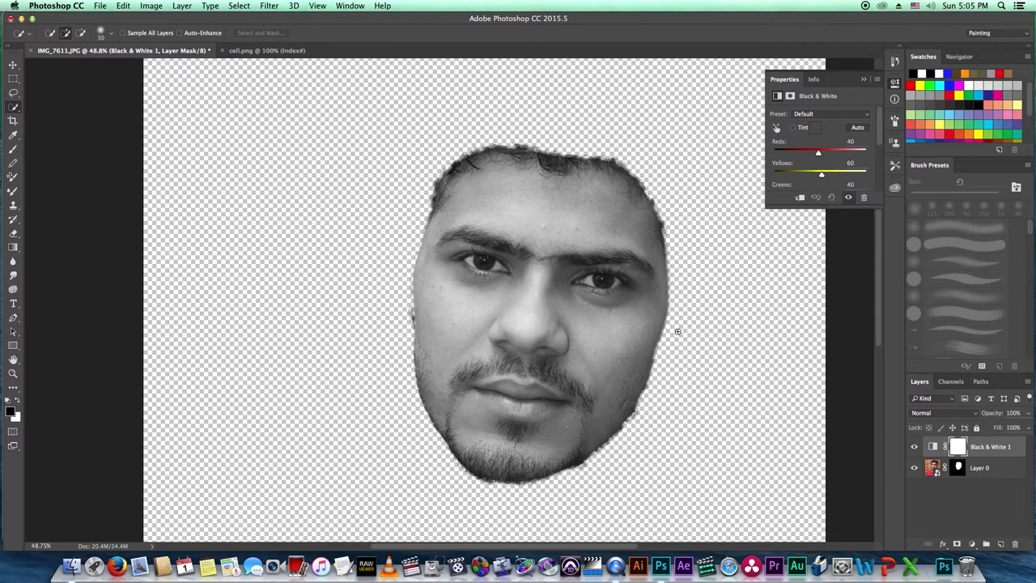
left_click(965, 473)
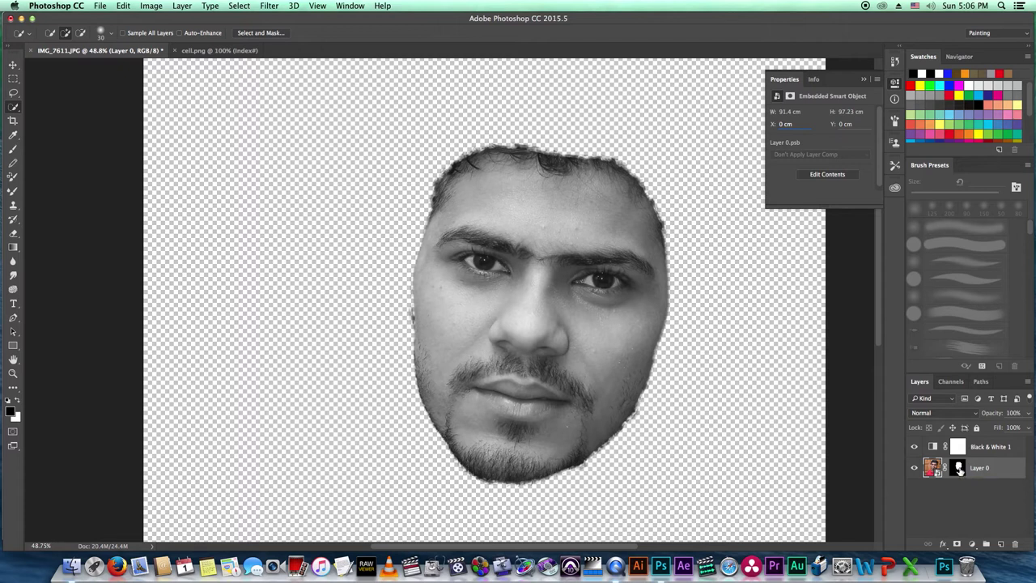
Move the face mask onto Black & White 1, replacing its mask, and select it for painting
left_click_drag(959, 472, 959, 450)
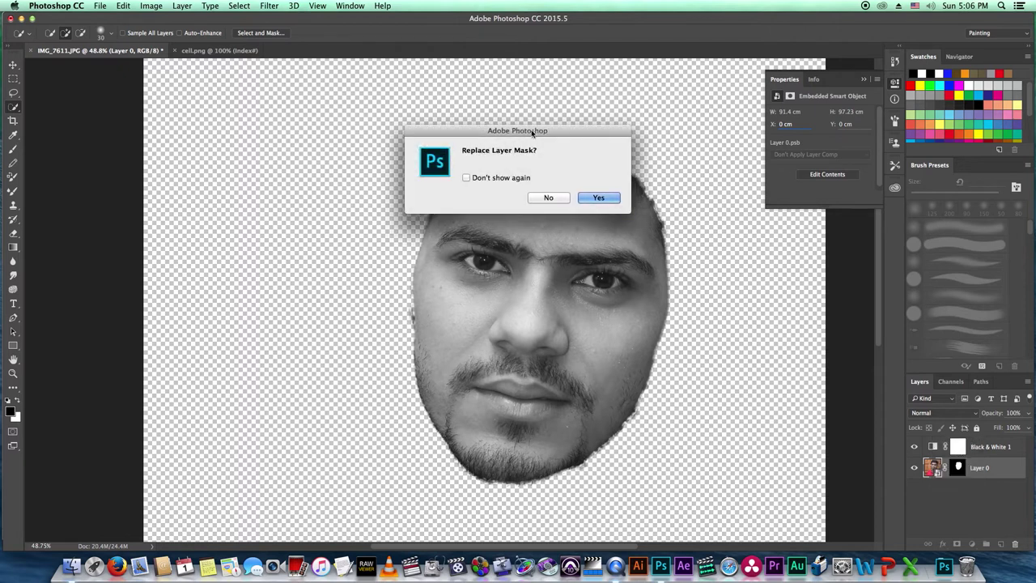
left_click_drag(578, 136, 392, 142)
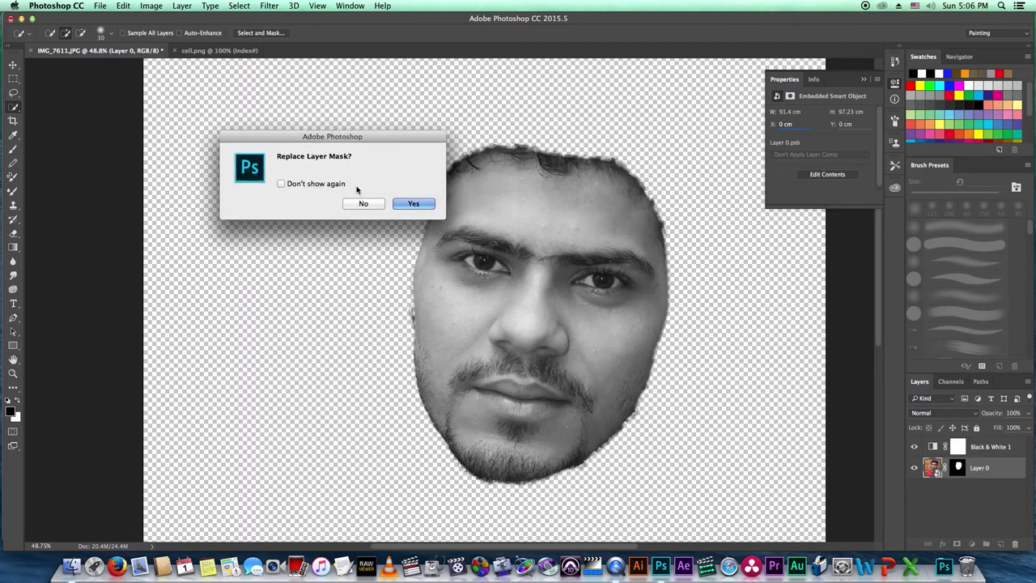
left_click(412, 203)
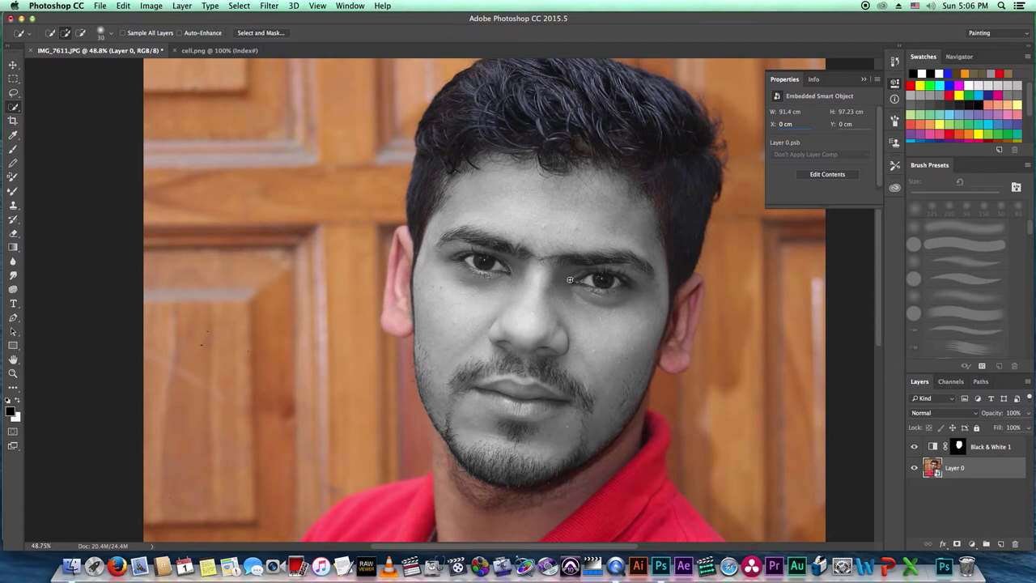
scroll(570, 279, "up", 3)
left_click_drag(647, 316, 504, 289)
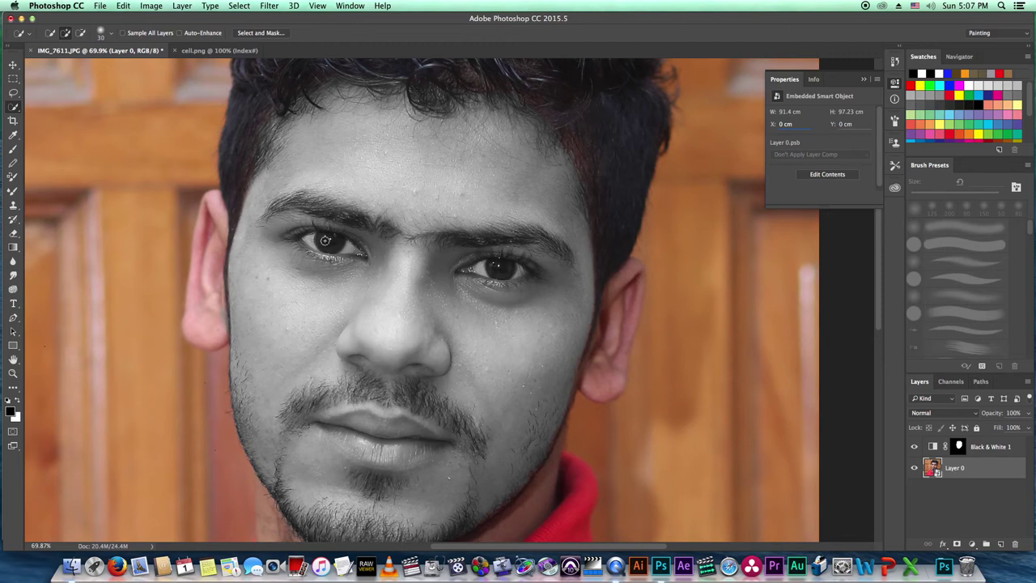
left_click(13, 149)
left_click(987, 448)
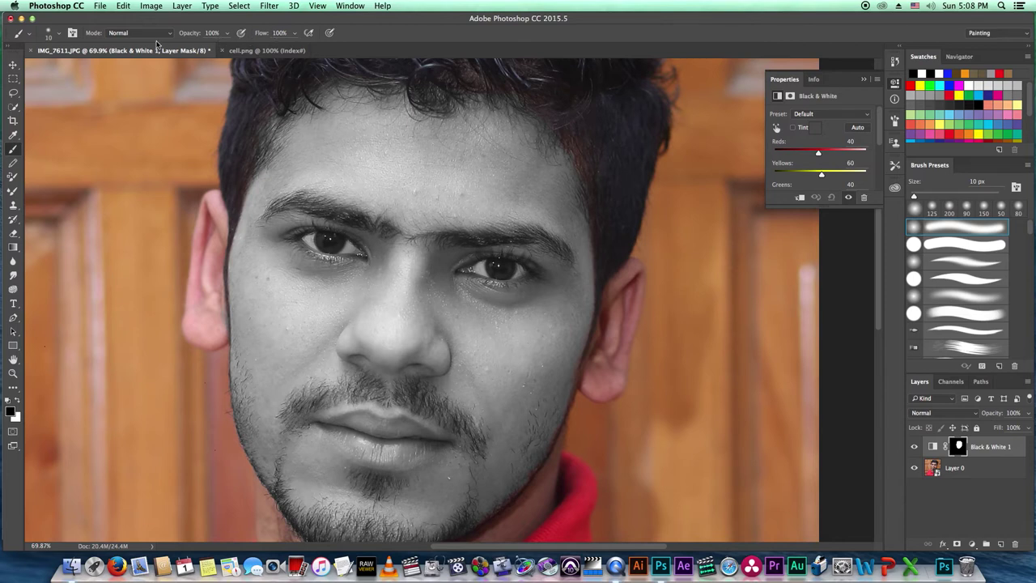
Set the brush to 0% hardness and enlarge it for painting the eyes
left_click(58, 35)
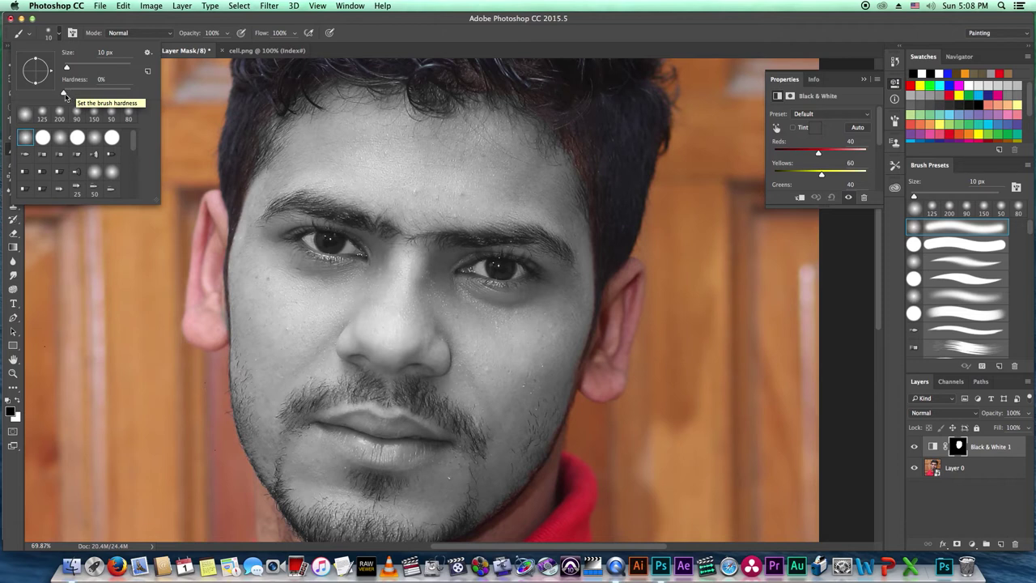
left_click_drag(65, 92, 53, 95)
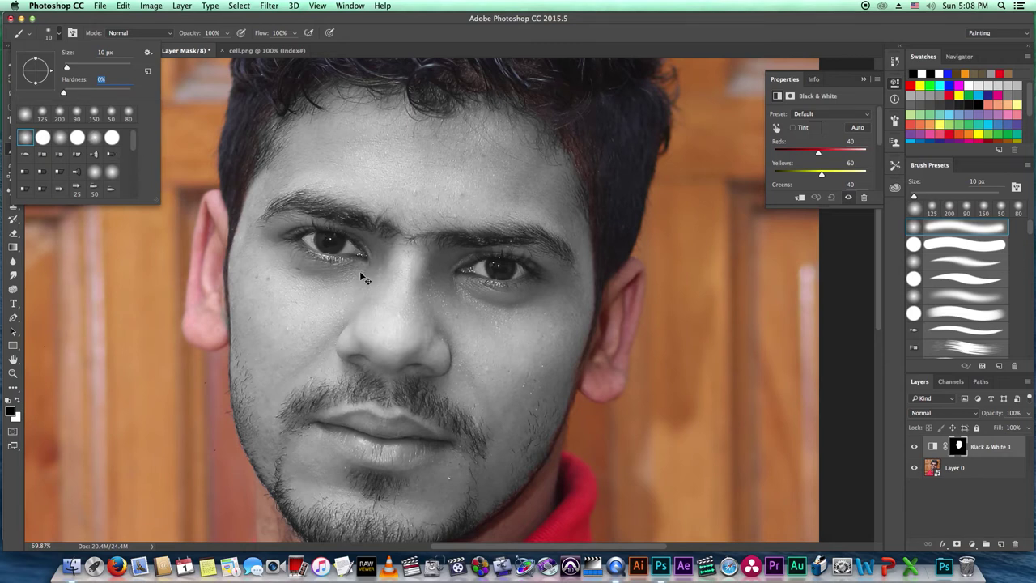
key("Return")
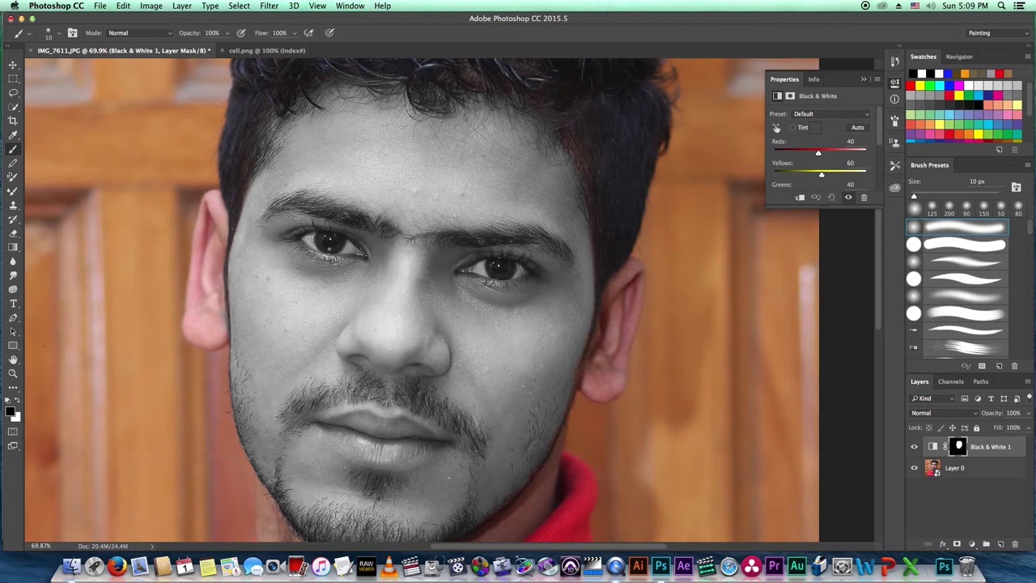
key("bracketright")
key("bracketright")
key("bracketright")
Zoom in and paint the mask to restore colour in the left eye and its corners
scroll(344, 275, "up", 3)
scroll(346, 276, "up", 2)
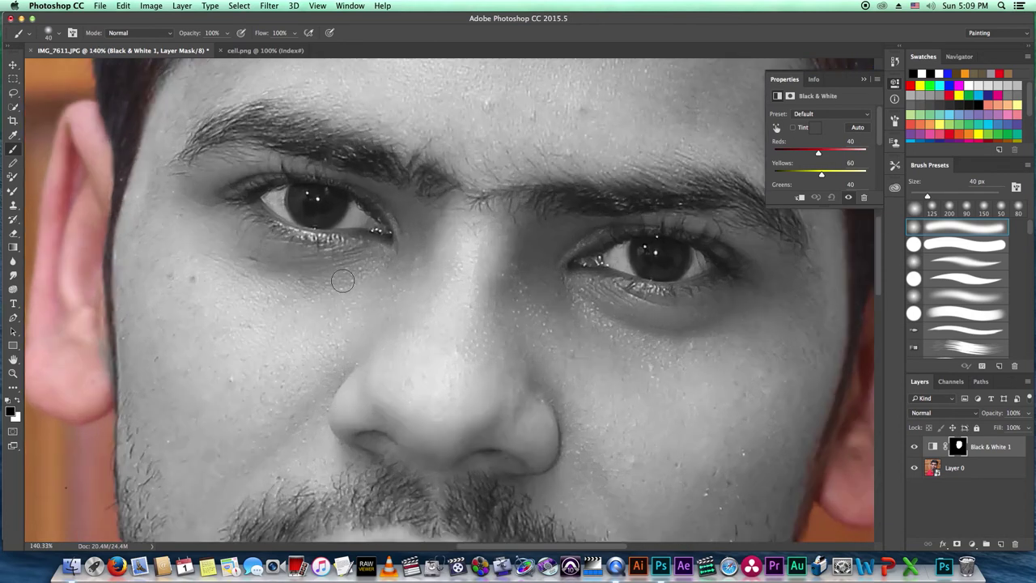
scroll(344, 271, "up", 5)
mouse_move(358, 301)
left_mouse_down()
mouse_move(296, 287)
mouse_move(331, 292)
mouse_move(327, 281)
mouse_move(294, 288)
left_mouse_up()
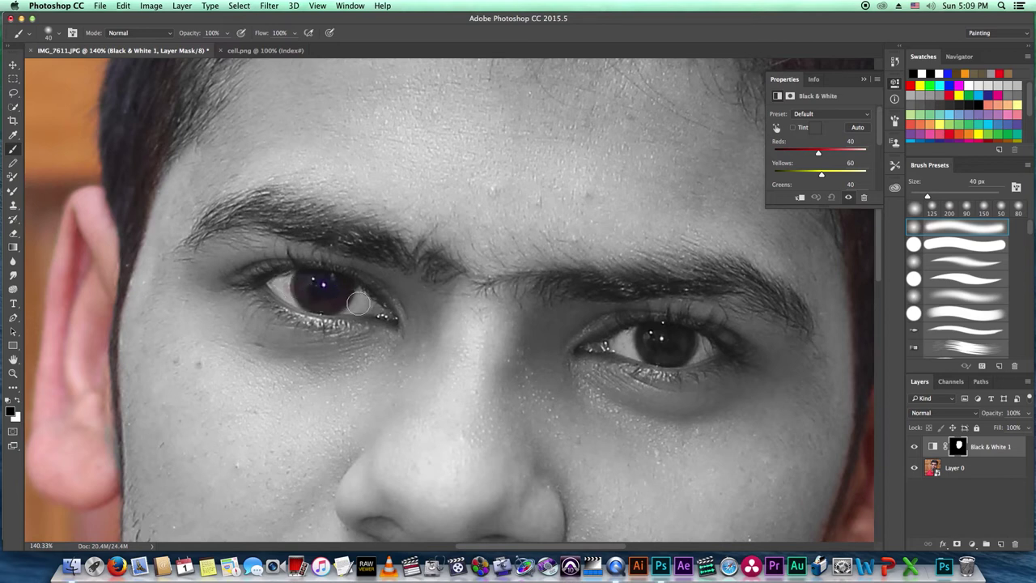
key("bracketleft")
Paint the mask to restore colour in the right eye and its lower rim
key("bracketleft")
key("bracketleft")
left_click_drag(380, 316, 393, 320)
left_click_drag(274, 299, 257, 288)
key("bracketright")
key("bracketright")
key("bracketright")
key("bracketleft")
key("bracketleft")
key("bracketleft")
mouse_move(652, 342)
left_mouse_down()
mouse_move(696, 337)
mouse_move(626, 358)
left_mouse_up()
key("bracketright")
key("bracketright")
key("bracketleft")
left_click_drag(677, 343, 687, 356)
key("bracketright")
key("bracketright")
key("bracketright")
key("bracketleft")
key("bracketleft")
key("bracketleft")
key("bracketleft")
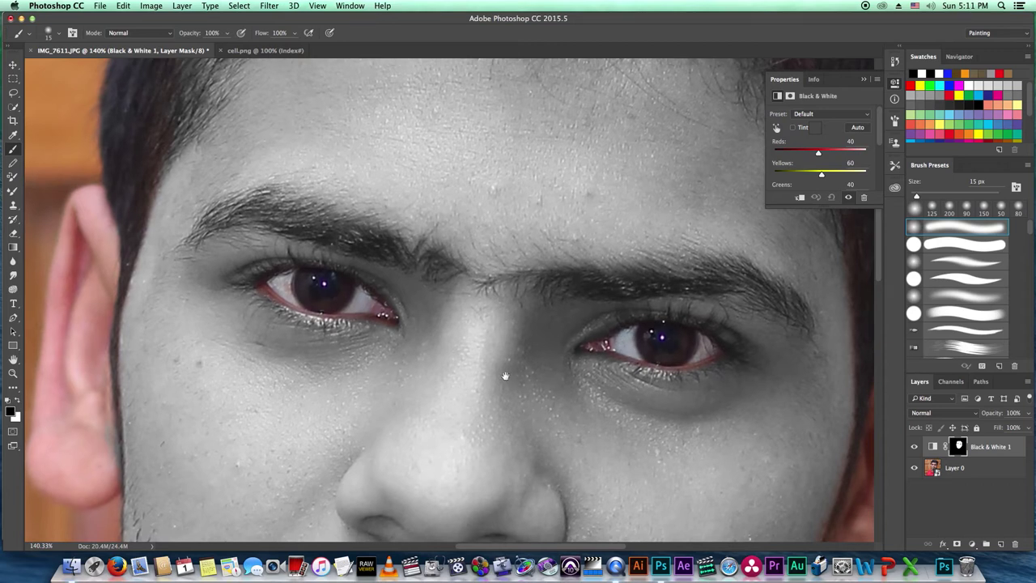
Pan to the mouth and paint the mask to restore the lower lip's red colour
left_click_drag(504, 375, 562, 227)
left_click_drag(548, 398, 490, 334)
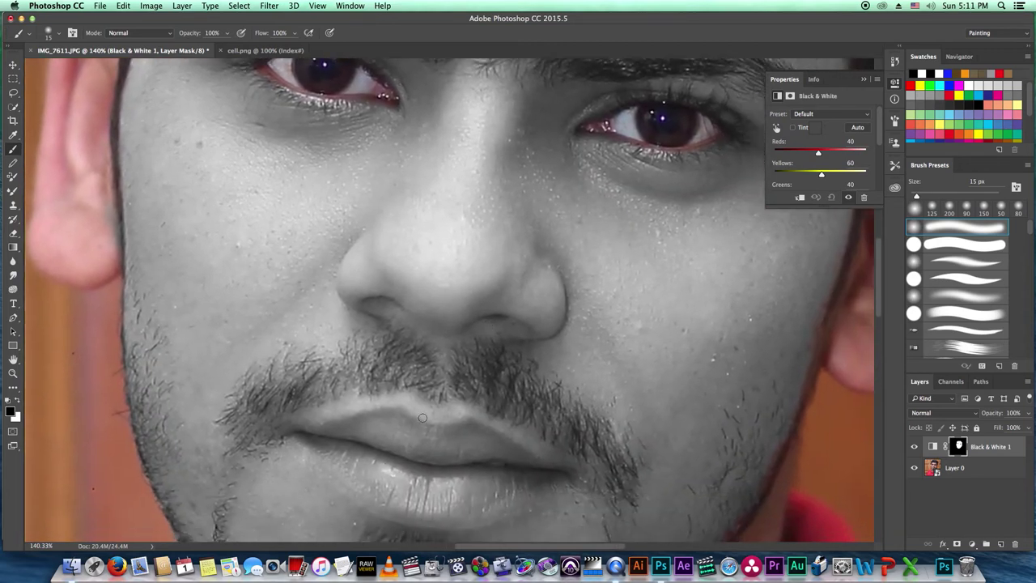
key("bracketright")
key("bracketright")
key("bracketright")
key("bracketright")
key("bracketright")
key("bracketright")
left_click_drag(375, 452, 477, 469)
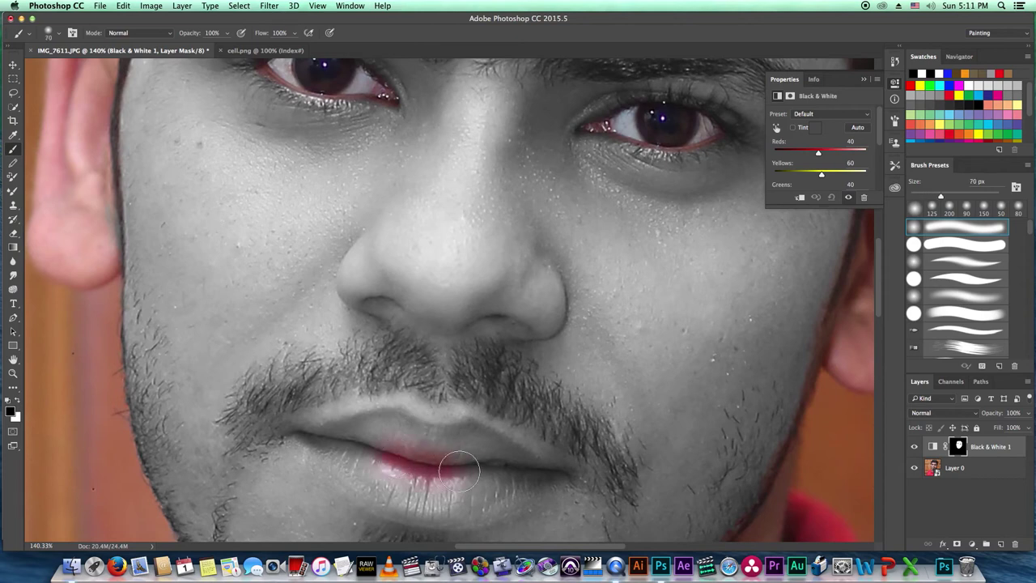
key("bracketleft")
key("bracketleft")
key("bracketleft")
left_click_drag(372, 460, 324, 442)
left_click_drag(389, 455, 546, 471)
Restore red colour across the upper lip, lower lip edge and left lip corner
key("bracketleft")
key("bracketleft")
key("bracketleft")
key("bracketright")
key("bracketright")
key("bracketright")
left_click_drag(304, 437, 533, 475)
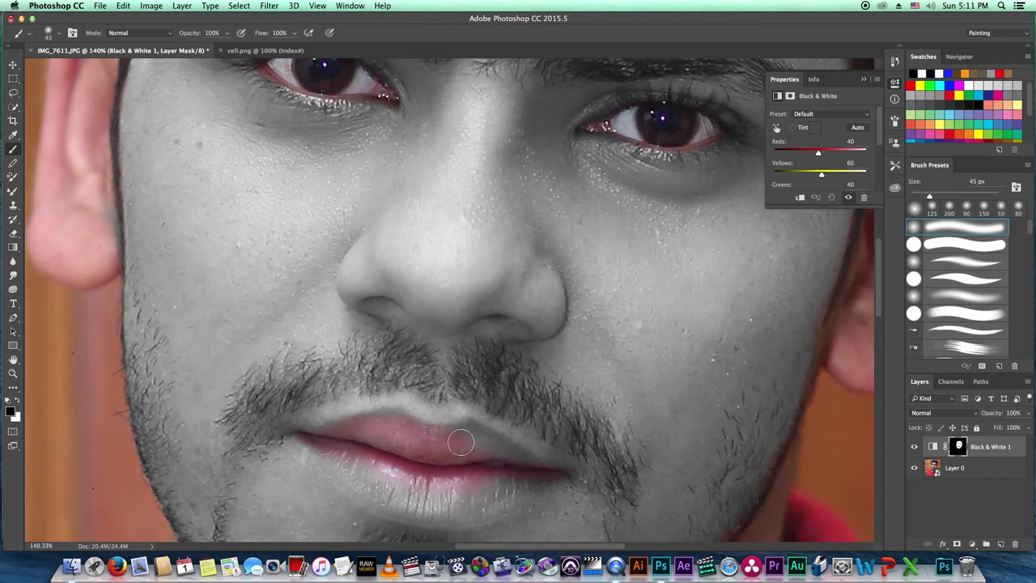
key("bracketright")
key("bracketright")
mouse_move(356, 473)
left_mouse_down()
mouse_move(522, 483)
mouse_move(488, 505)
left_mouse_up()
key("bracketleft")
key("bracketleft")
key("bracketleft")
left_click_drag(304, 442, 289, 437)
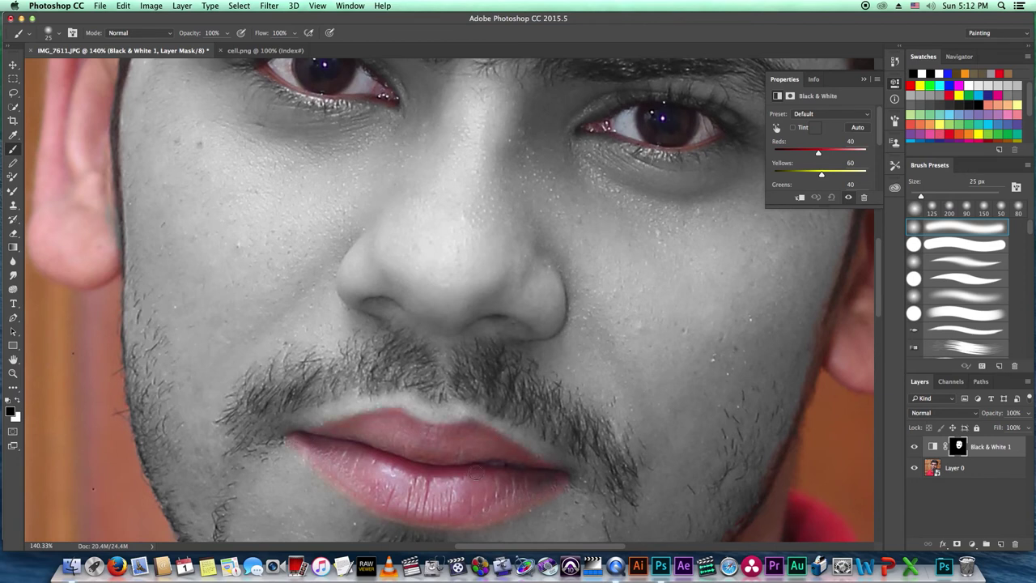
Restore colour along the nostril edge with a fine brush, then fit the portrait on screen
scroll(451, 336, "up", 5)
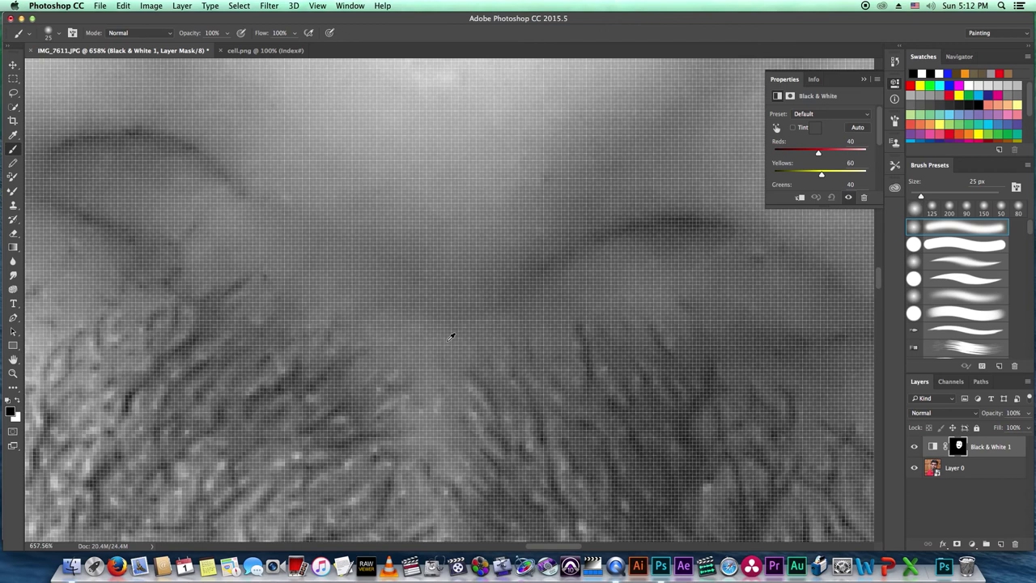
scroll(451, 335, "down", 3)
scroll(451, 336, "down", 2)
key("bracketleft")
key("bracketleft")
key("bracketleft")
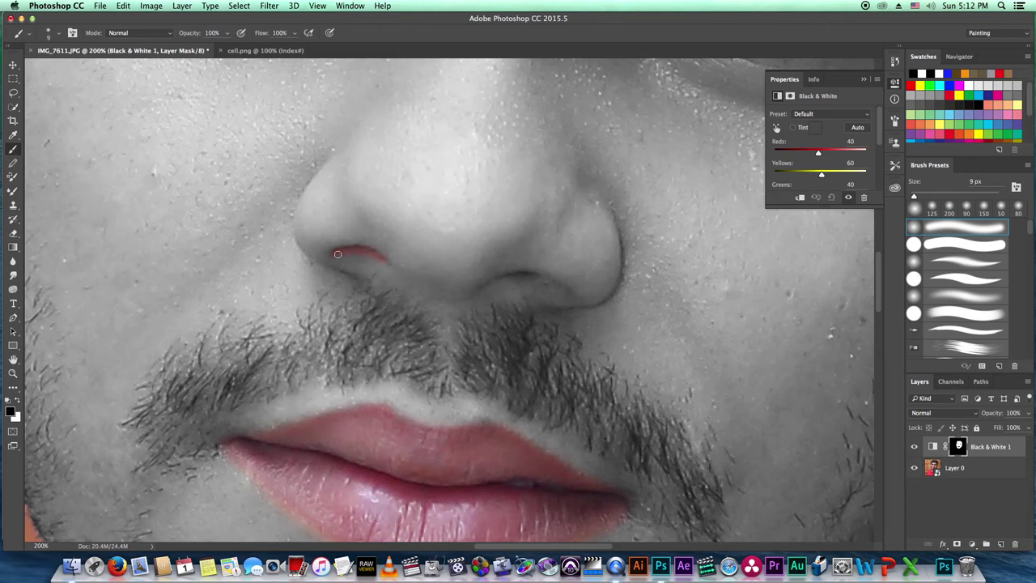
left_click_drag(497, 282, 547, 281)
key("super+0")
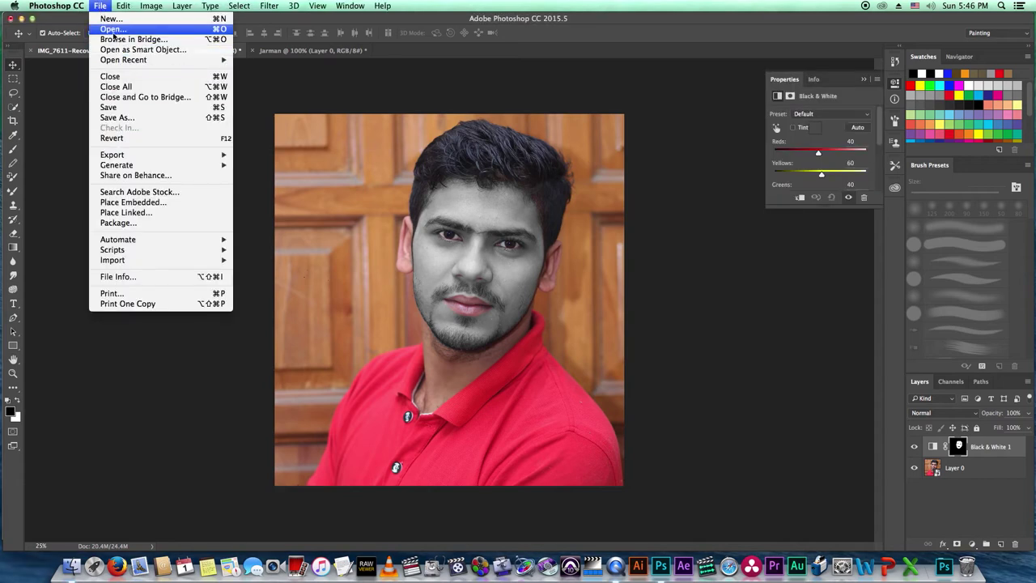
Open the brazil flag image and zoom out to see the whole flag
left_click(113, 30)
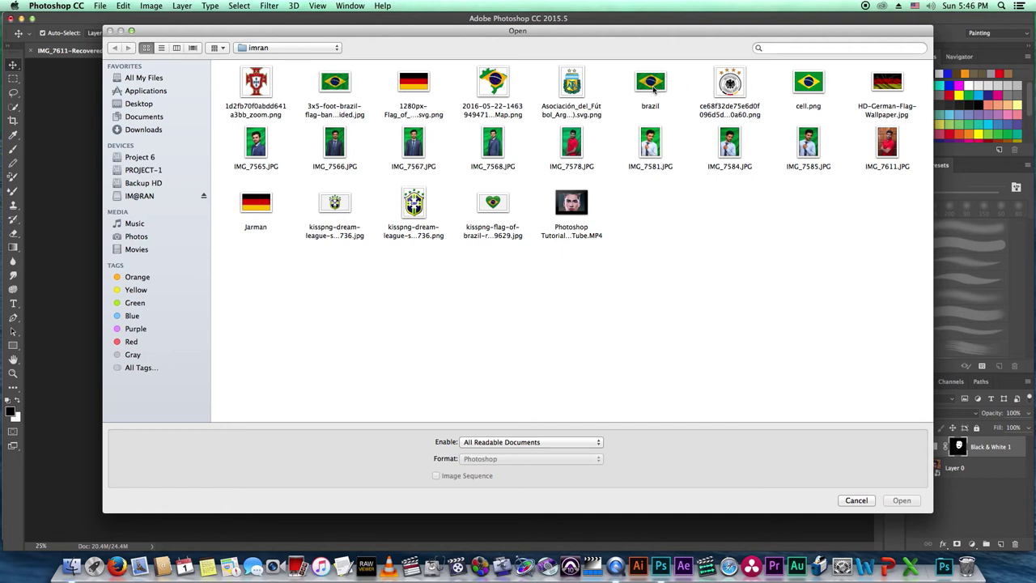
left_click(651, 85)
left_click(901, 500)
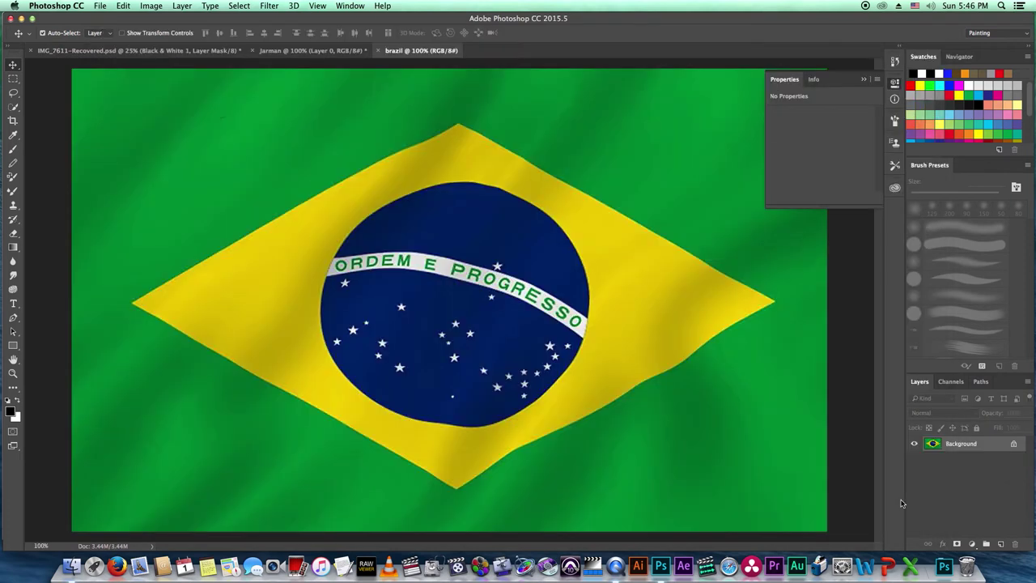
key("super+minus")
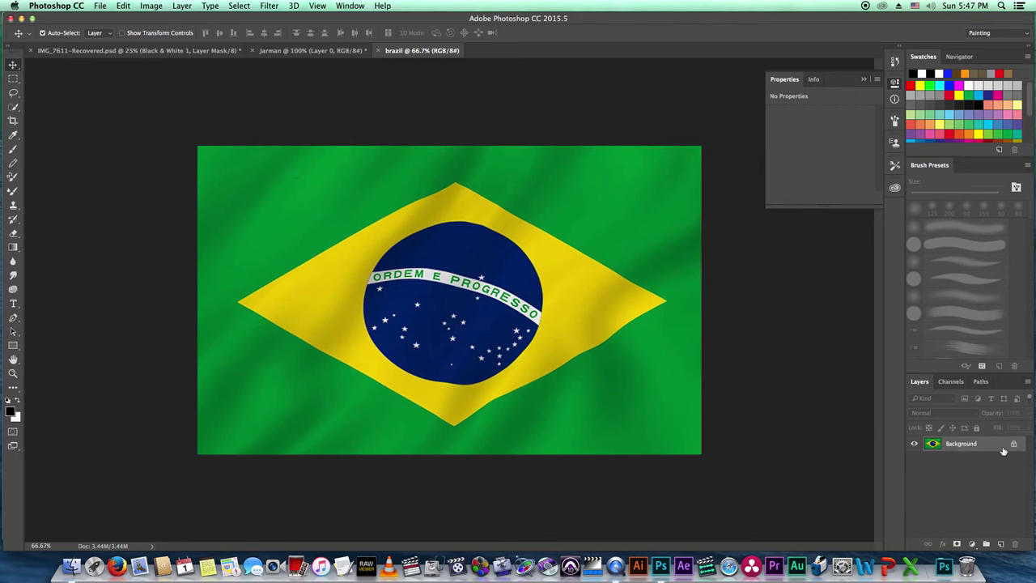
Unlock the flag's Background layer and convert it to a Smart Object
left_click_drag(1014, 448, 1015, 545)
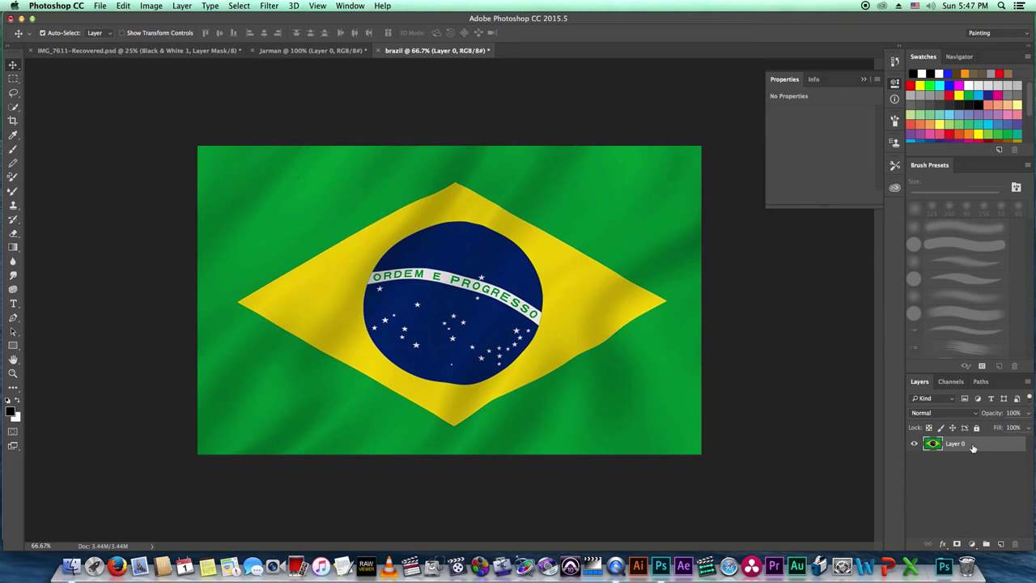
right_click(975, 448)
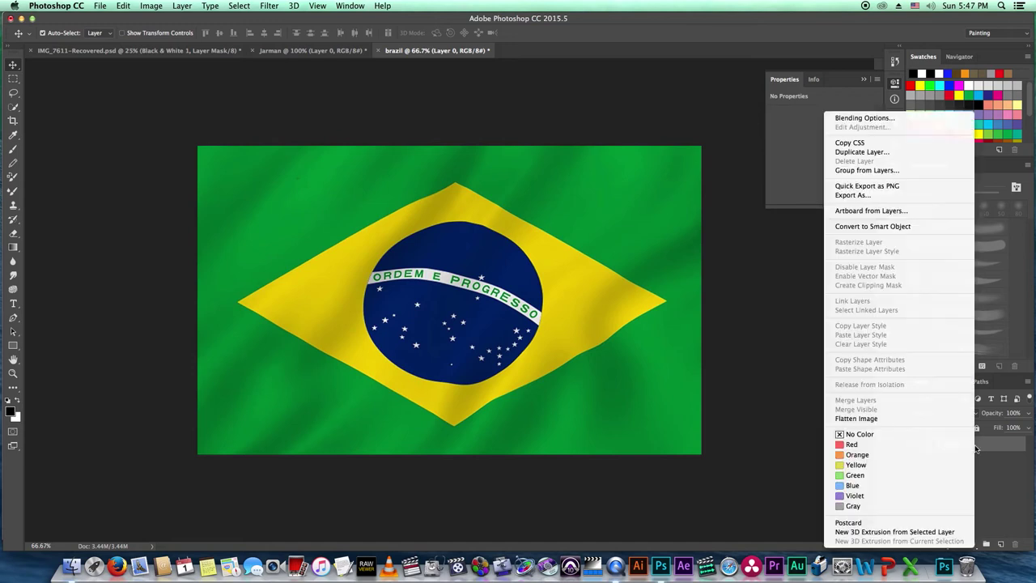
left_click(888, 227)
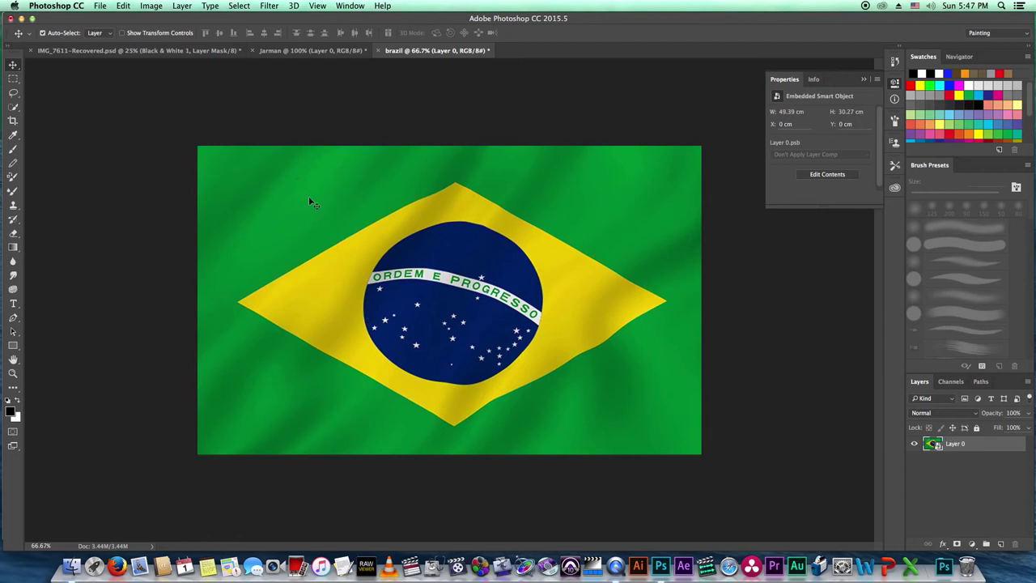
Drag the Brazil flag onto the portrait's face and rotate it about 90° upright
mouse_move(400, 313)
left_mouse_down()
mouse_move(242, 52)
mouse_move(163, 53)
left_mouse_up()
mouse_move(443, 270)
left_mouse_down()
mouse_move(449, 332)
mouse_move(473, 314)
left_mouse_up()
key("ctrl+t")
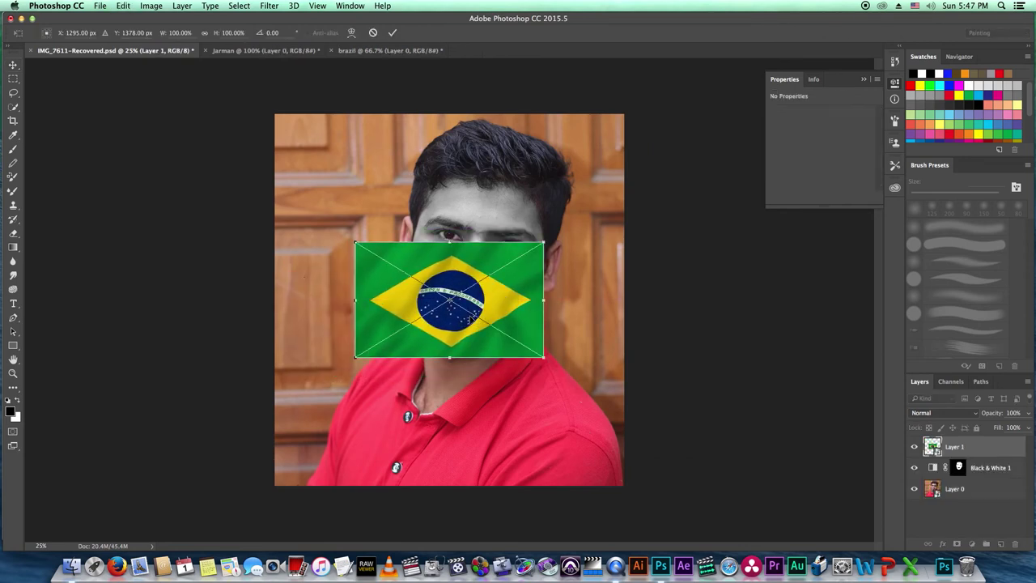
left_click_drag(556, 357, 392, 399)
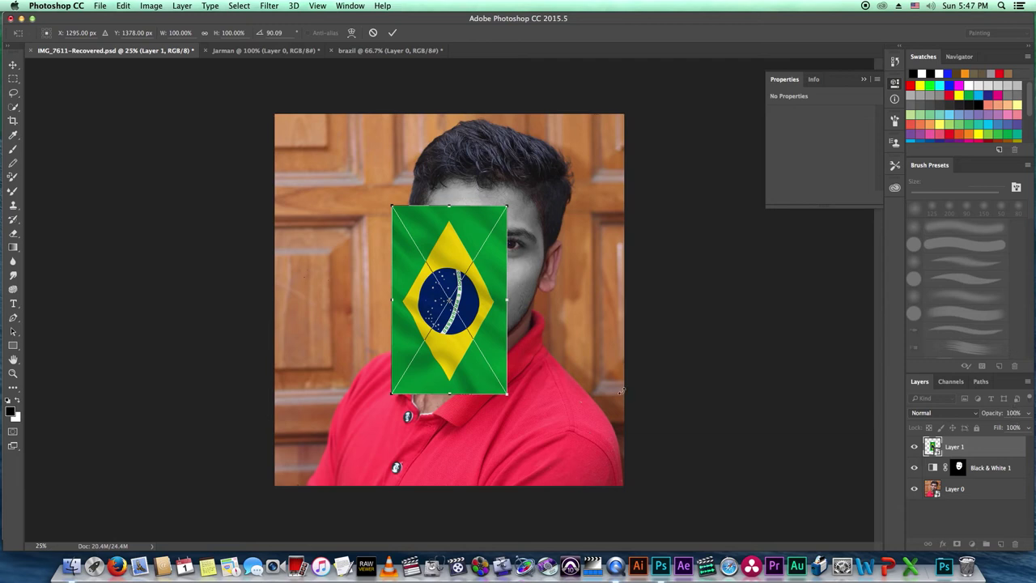
key("Return")
Set the flag layer to 53% opacity and move it up over the face
left_click_drag(1030, 415, 1003, 428)
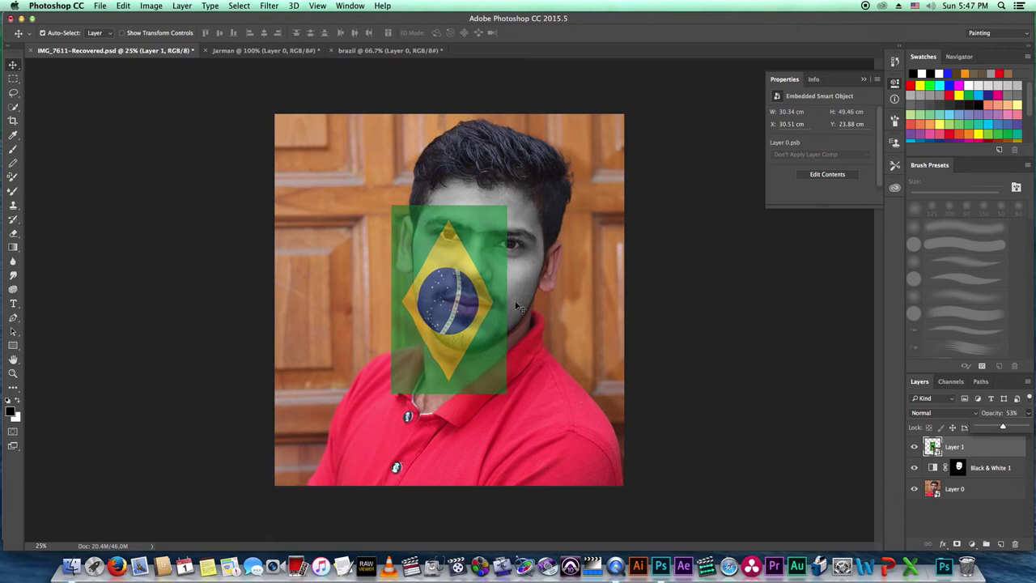
mouse_move(450, 317)
left_mouse_down()
mouse_move(442, 322)
mouse_move(450, 320)
left_mouse_up()
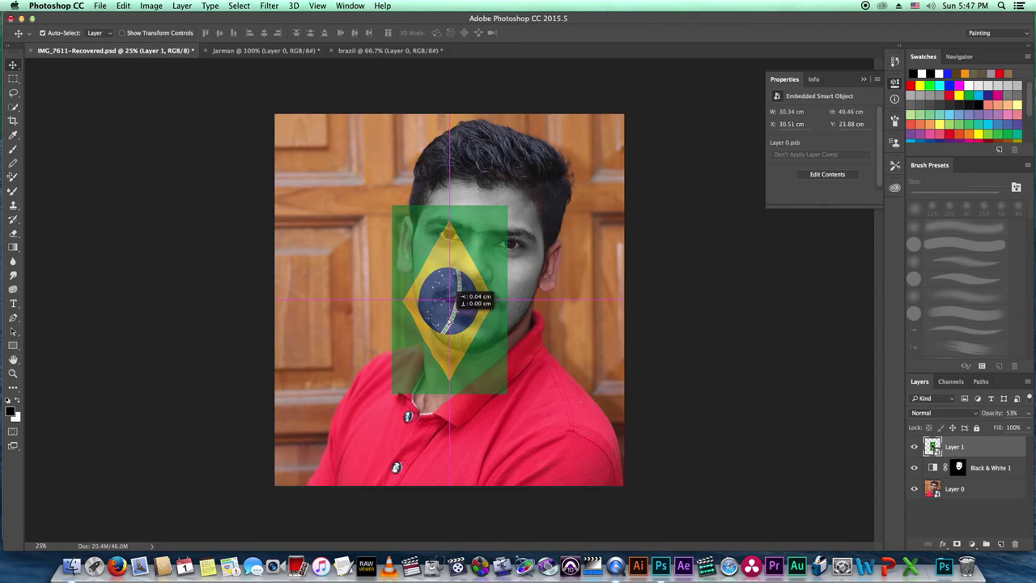
left_click_drag(450, 320, 451, 321)
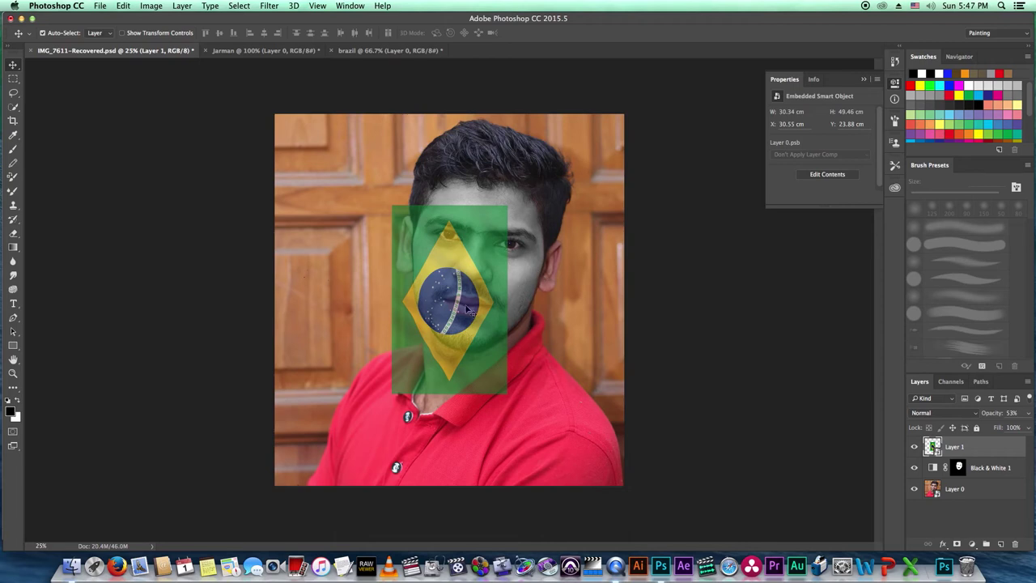
mouse_move(450, 324)
left_mouse_down()
mouse_move(448, 302)
mouse_move(439, 324)
mouse_move(469, 304)
mouse_move(452, 316)
left_mouse_up()
mouse_move(453, 323)
left_mouse_down()
mouse_move(492, 273)
mouse_move(447, 284)
left_mouse_up()
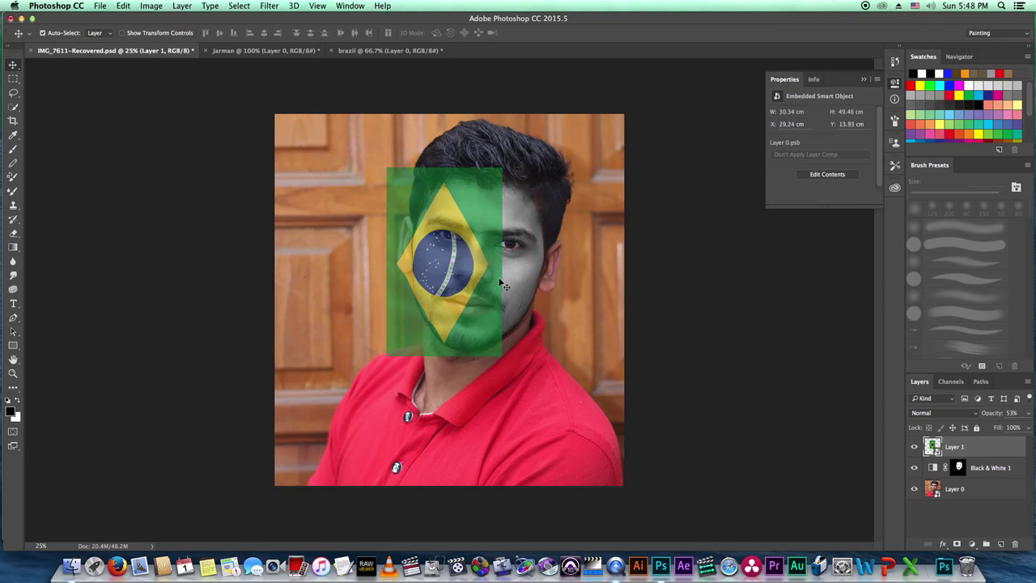
Try a −78% Pinch on the flag, undo it, and move the flat flag lower
left_click(269, 7)
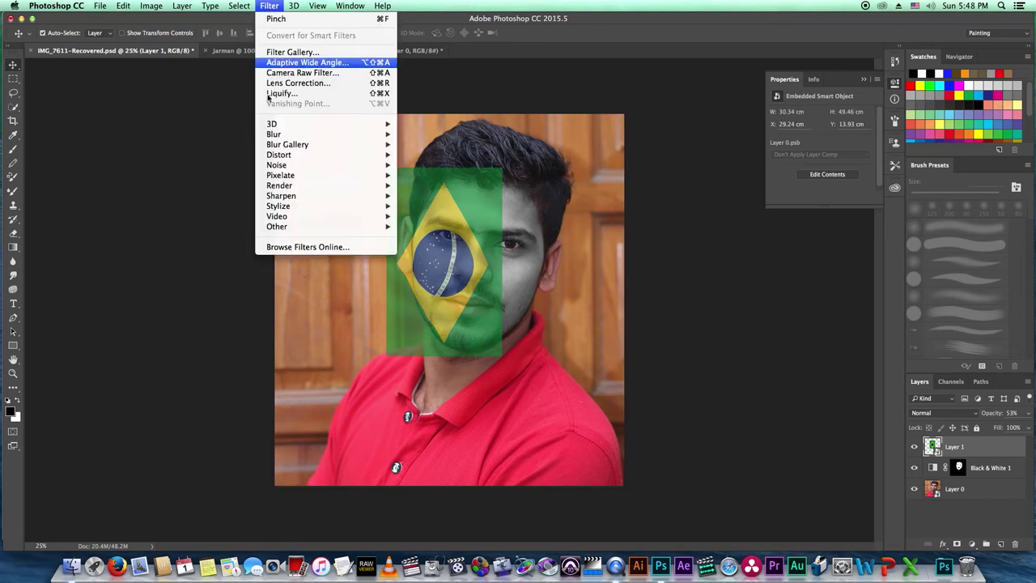
mouse_move(279, 155)
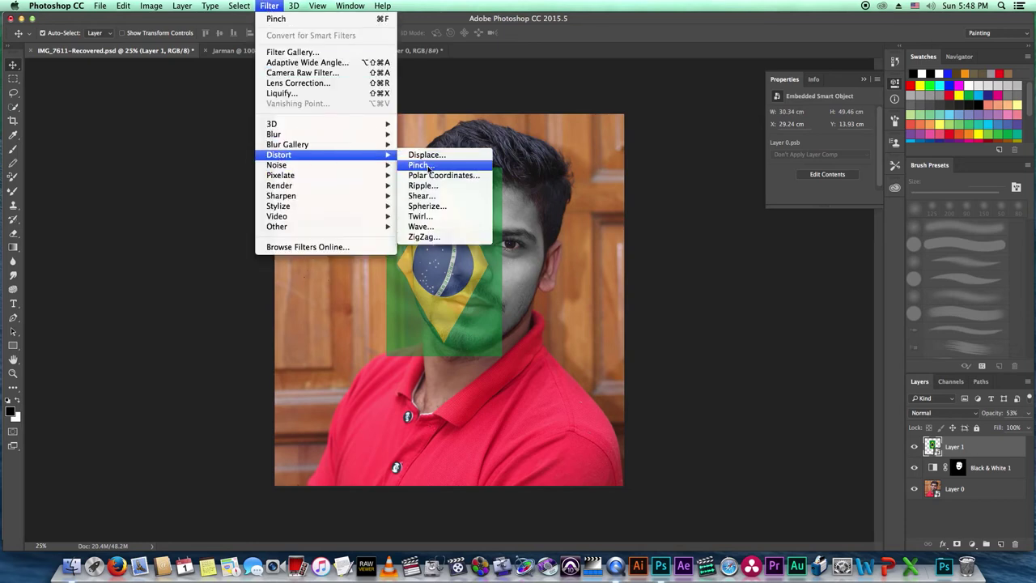
left_click(420, 165)
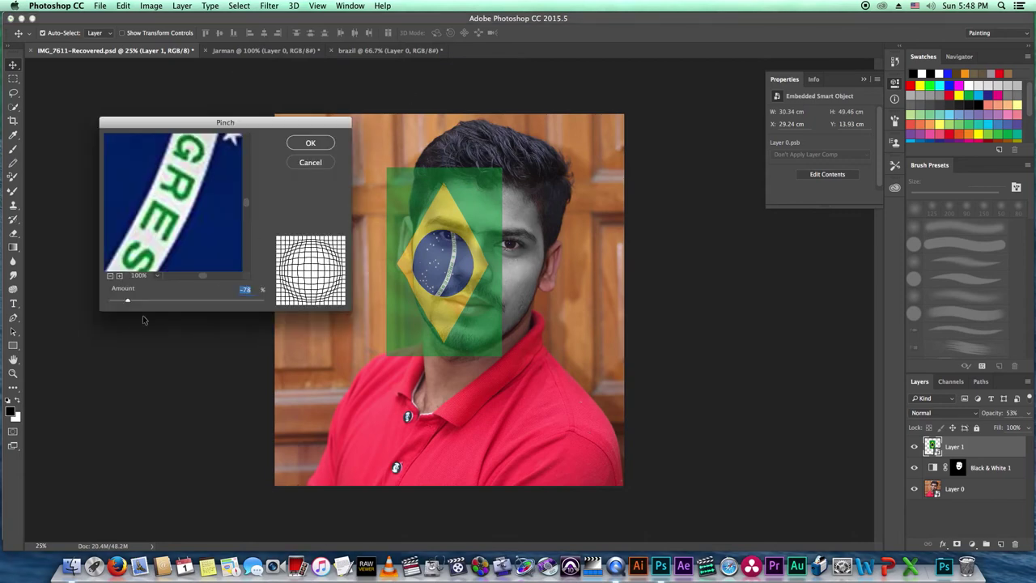
left_click(111, 275)
left_click(111, 275)
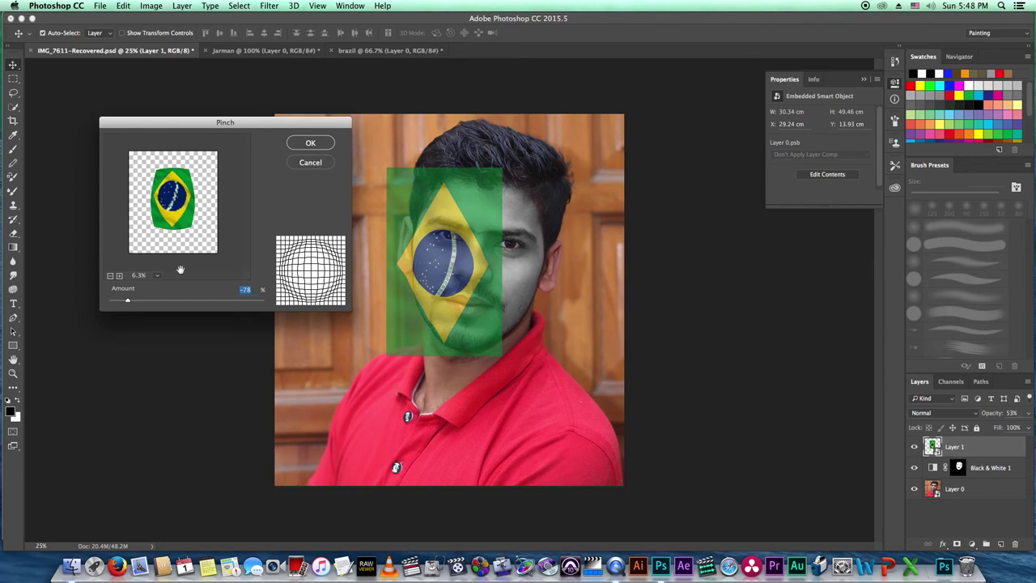
left_click(307, 146)
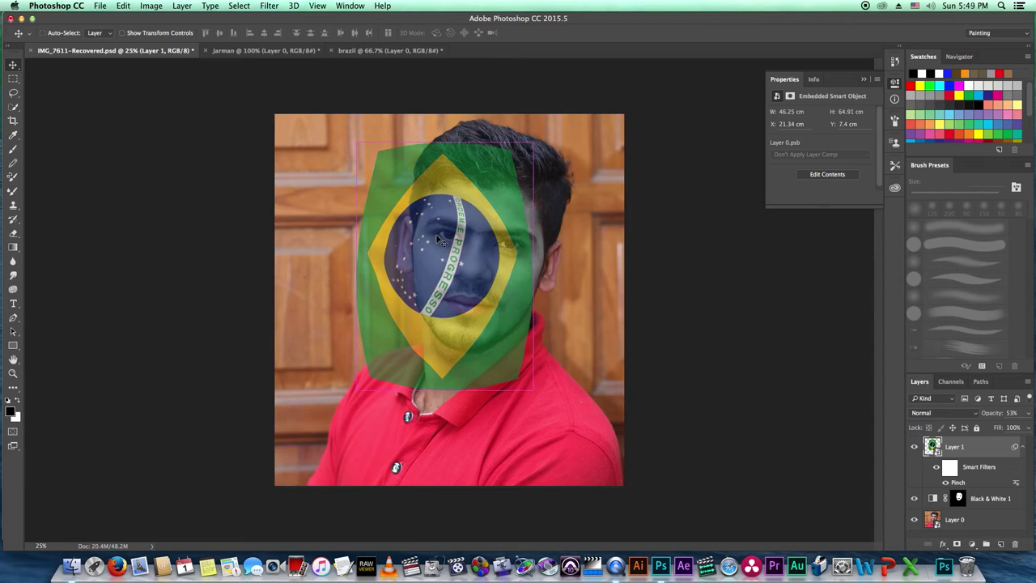
key("ctrl+z")
mouse_move(443, 273)
left_mouse_down()
mouse_move(444, 312)
mouse_move(454, 305)
left_mouse_up()
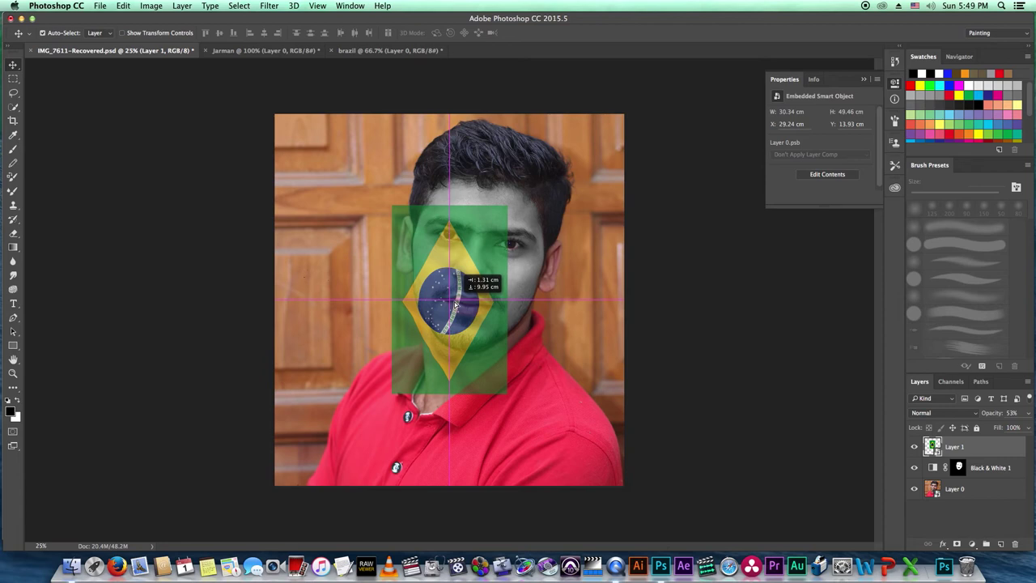
Settle the flag in place, then apply a Pinch distortion with Amount -78 to it
left_click_drag(455, 304, 456, 305)
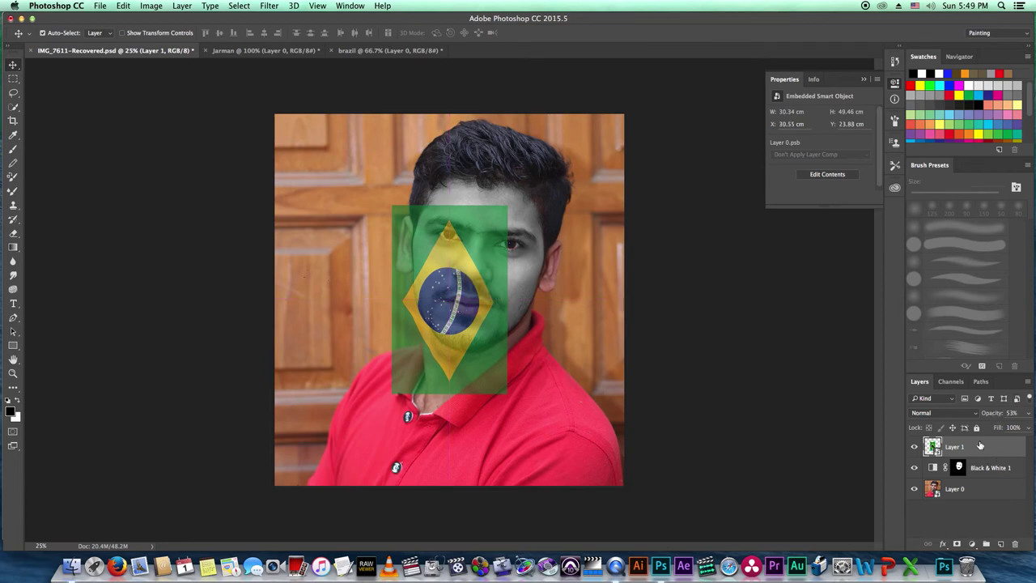
left_click(270, 6)
mouse_move(272, 124)
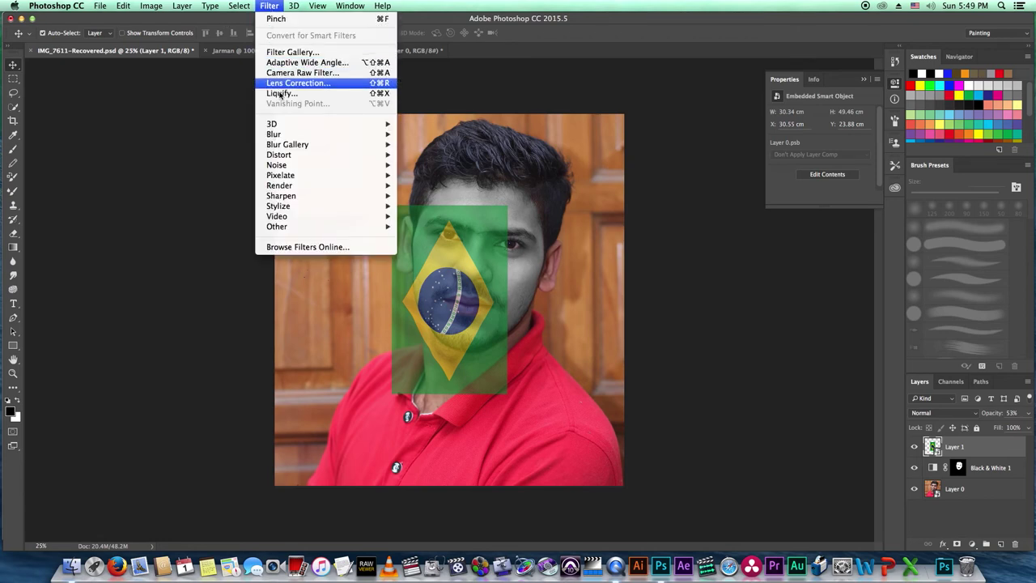
mouse_move(278, 155)
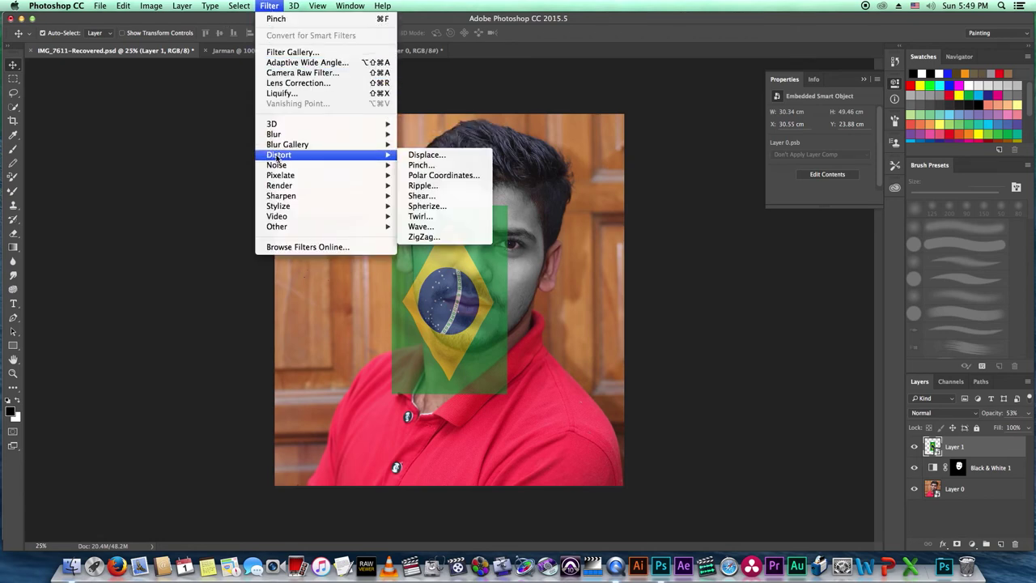
left_click(427, 167)
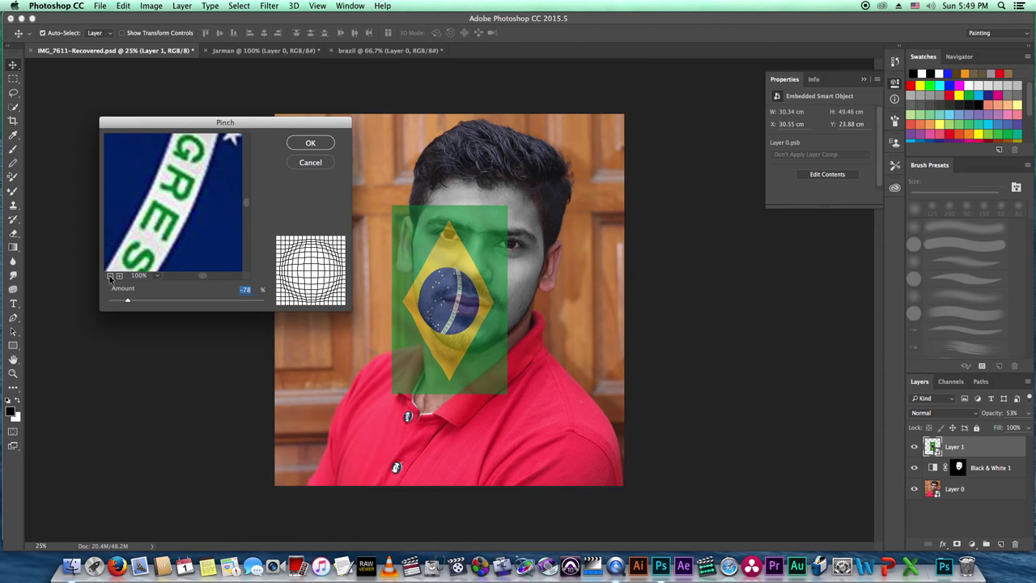
left_click(110, 276)
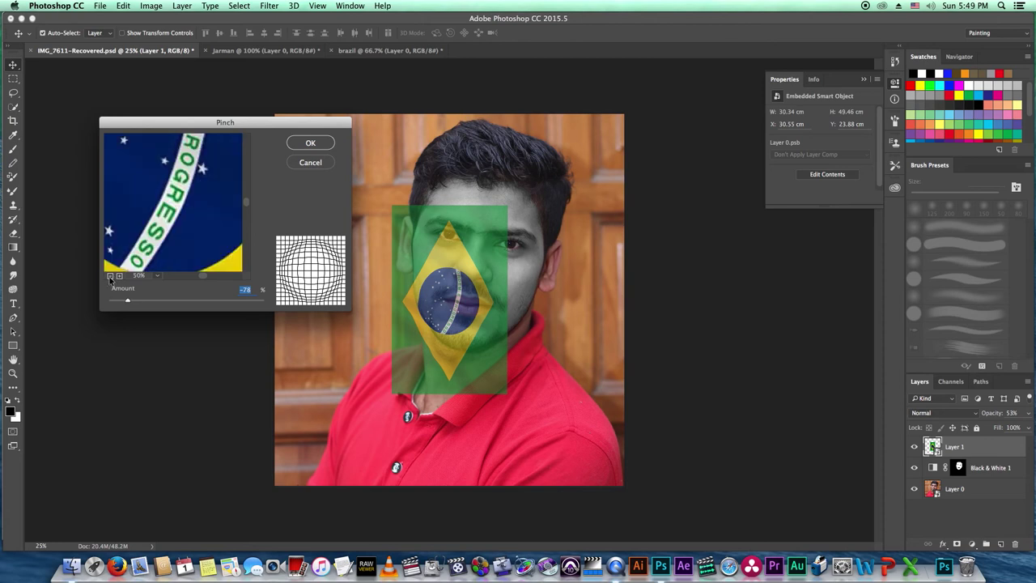
left_click(110, 276)
left_click(110, 276)
left_click(110, 276)
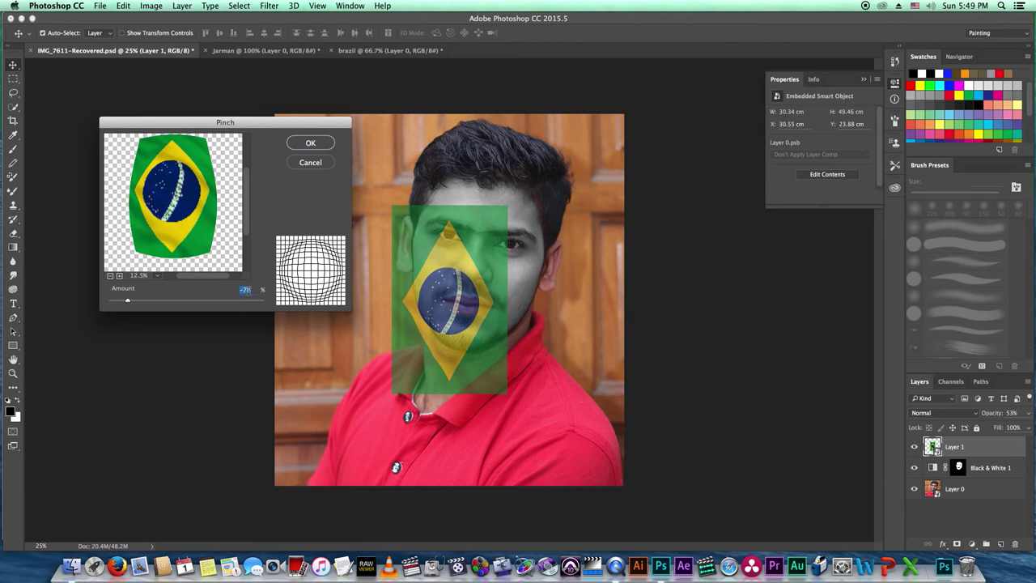
left_click_drag(166, 304, 242, 301)
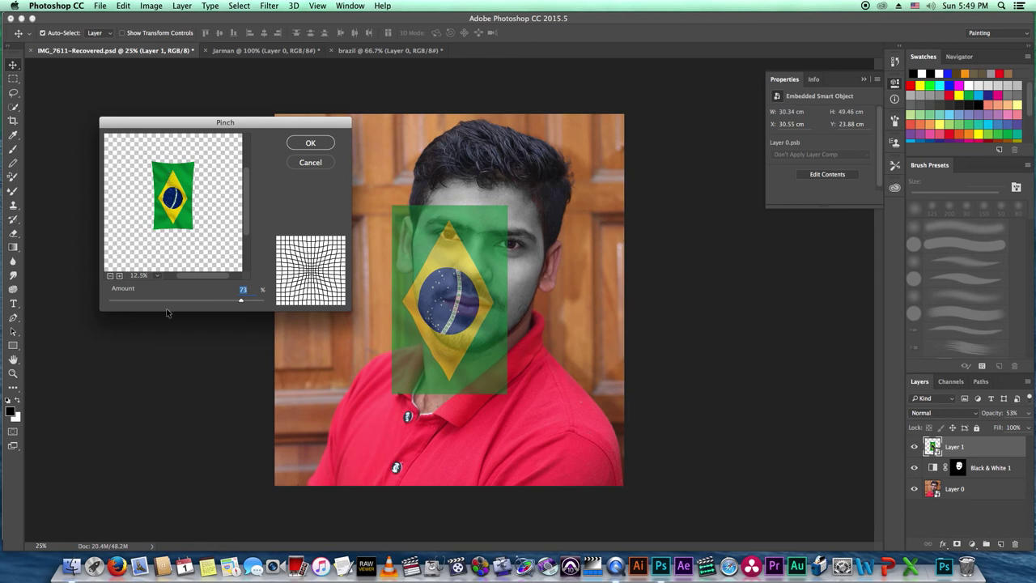
left_click(127, 300)
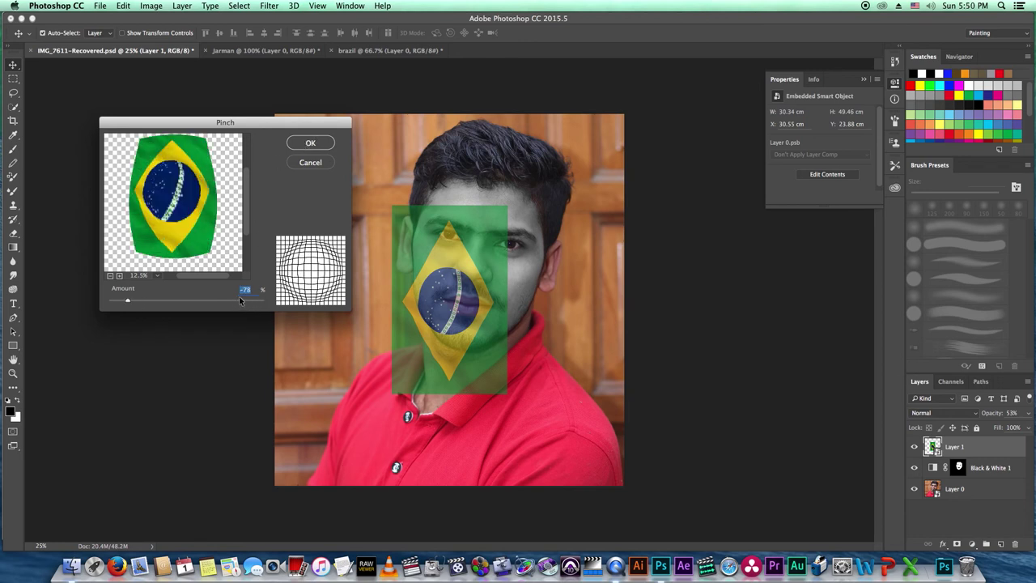
left_click(308, 144)
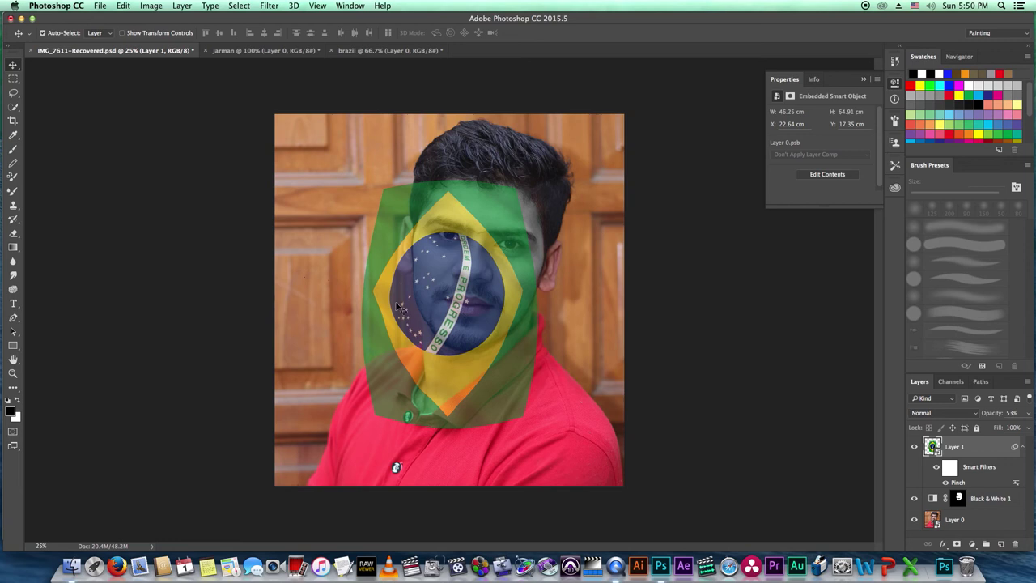
Move the flag over the face, shrinking and tilting it to follow the face
left_click_drag(420, 324, 460, 268)
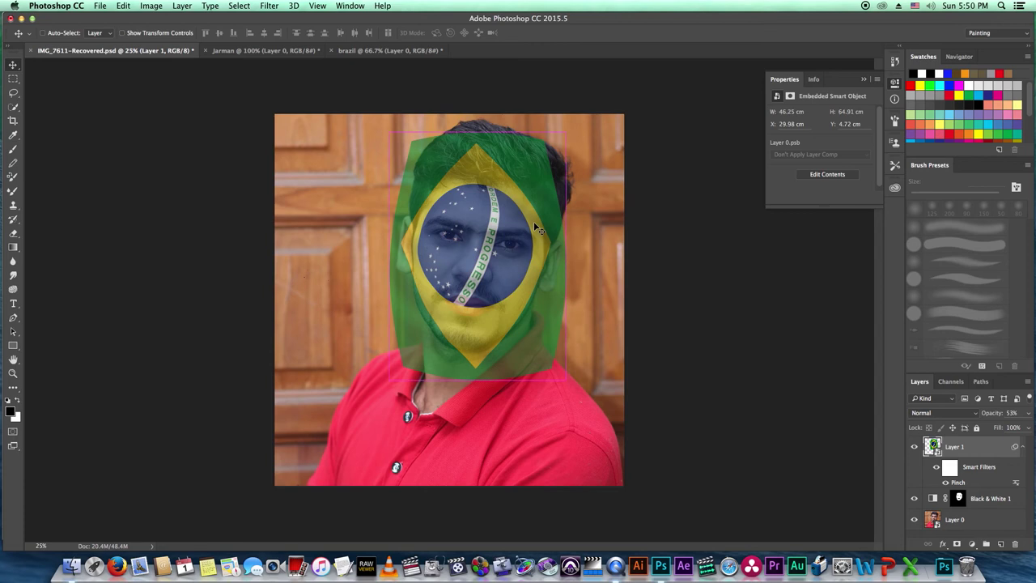
key("ctrl+t")
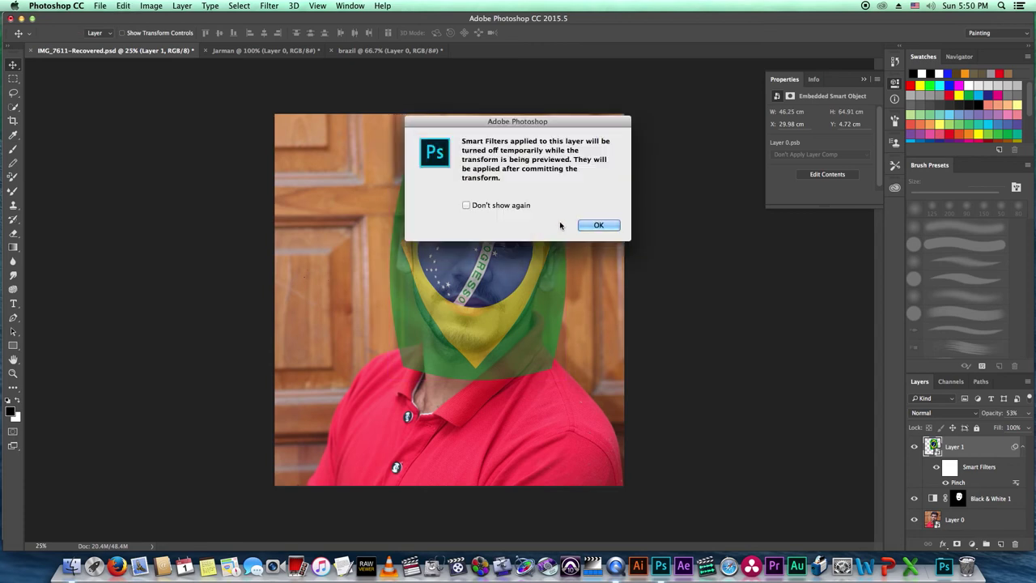
left_click_drag(473, 132, 224, 144)
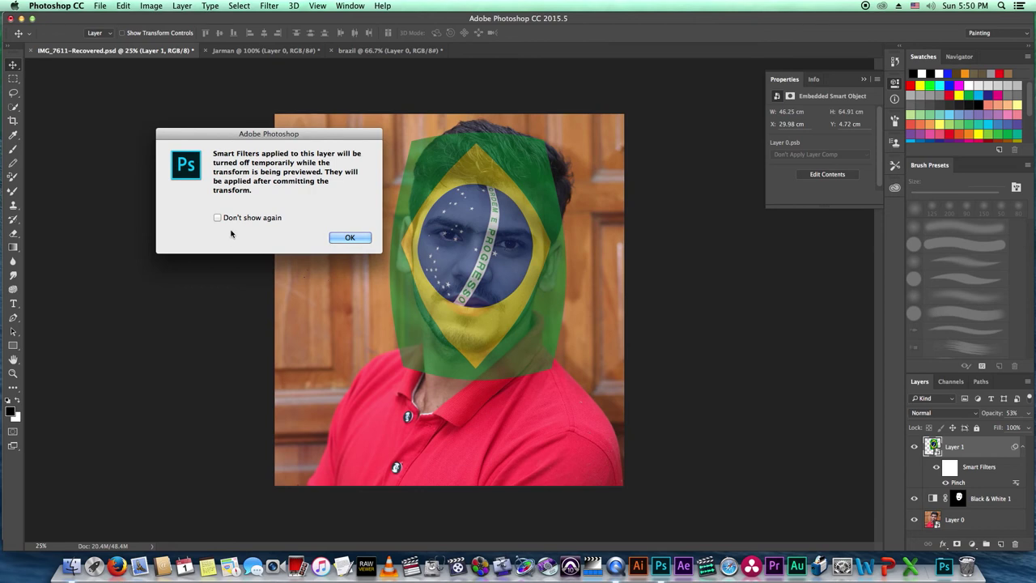
left_click(348, 239)
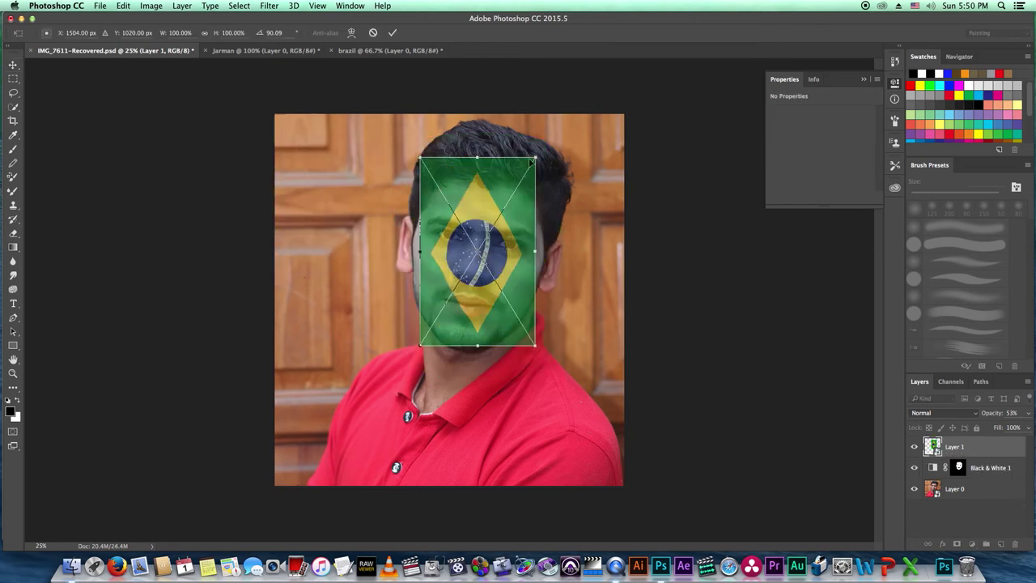
left_click_drag(534, 159, 510, 197)
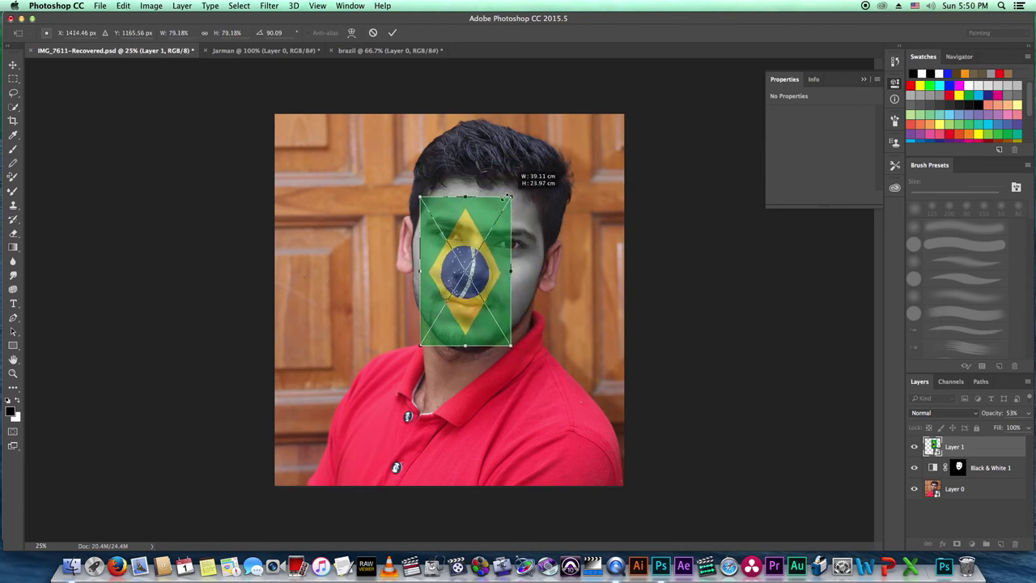
left_click_drag(481, 273, 484, 268)
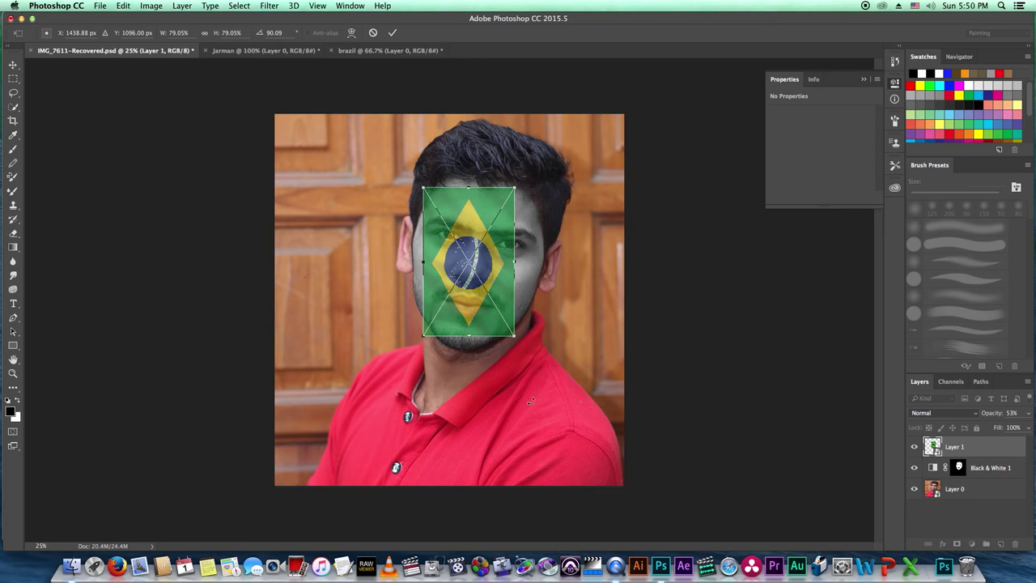
mouse_move(523, 357)
left_mouse_down()
mouse_move(505, 370)
mouse_move(532, 327)
left_mouse_up()
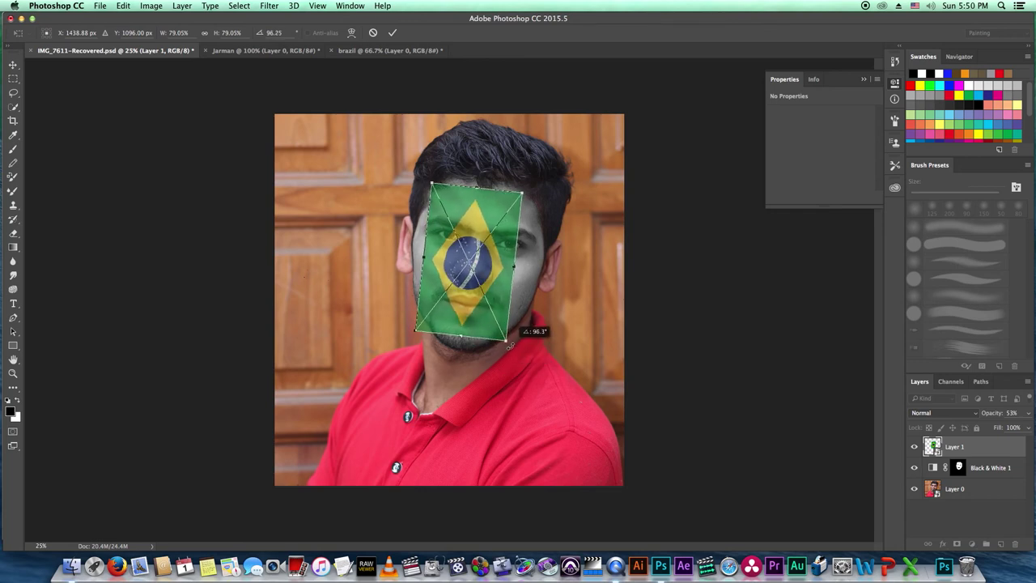
left_click_drag(490, 281, 490, 257)
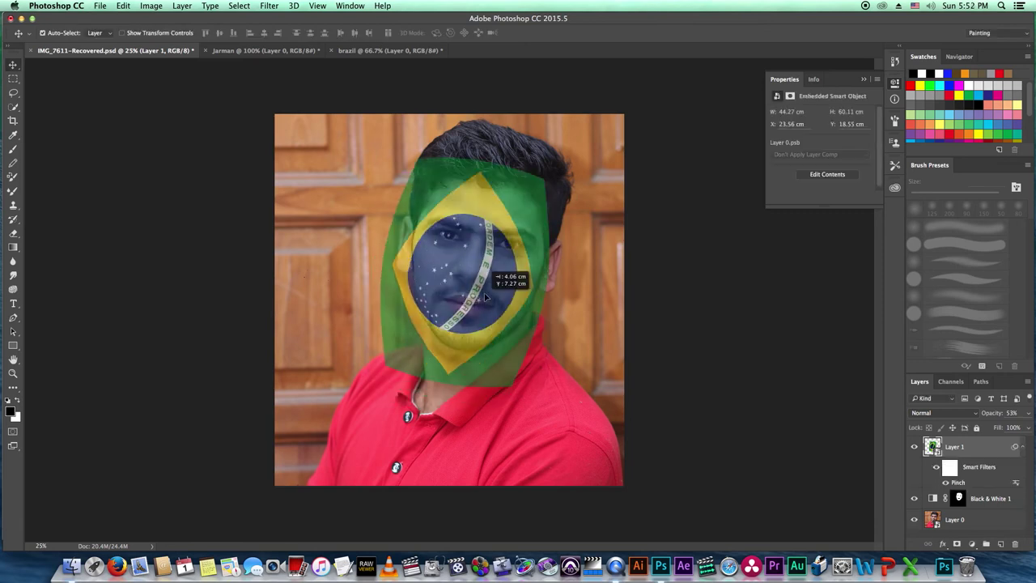
key("shift+Left")
key("shift+Left")
key("shift+Left")
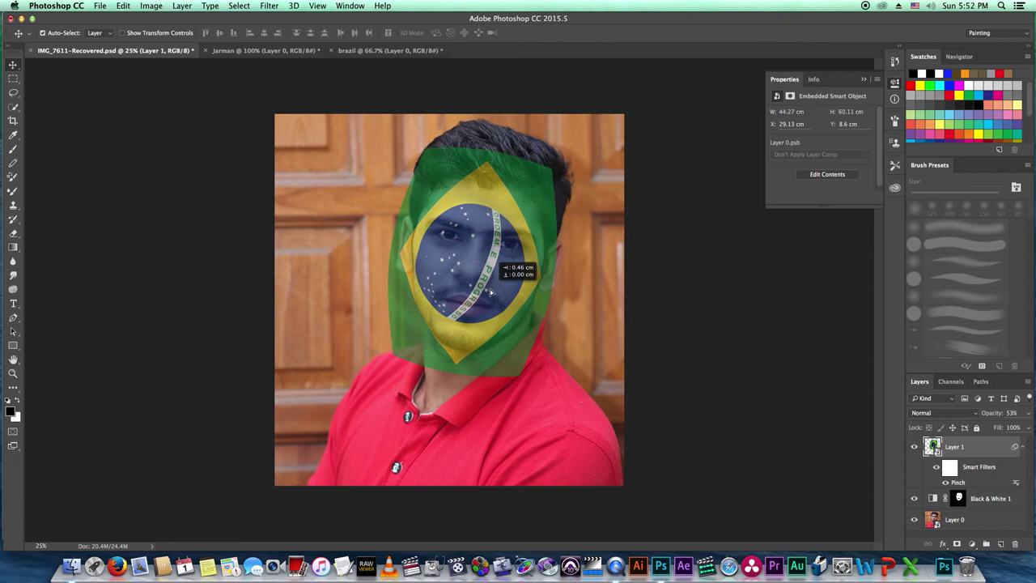
left_click_drag(488, 295, 467, 328)
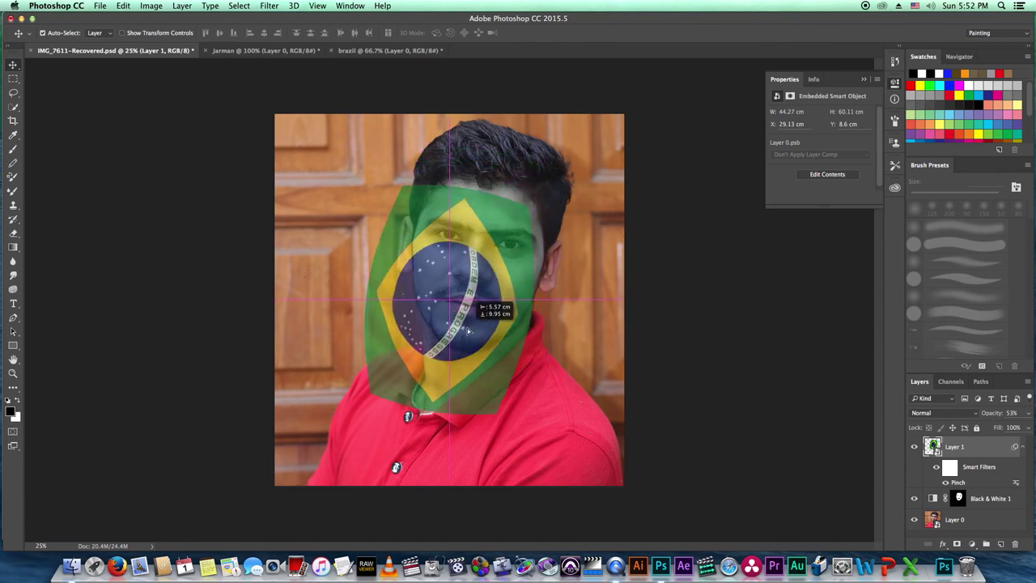
Rescale and nudge the flag to 39.86 × 54.29 cm, covering forehead to chin
key("ctrl+t")
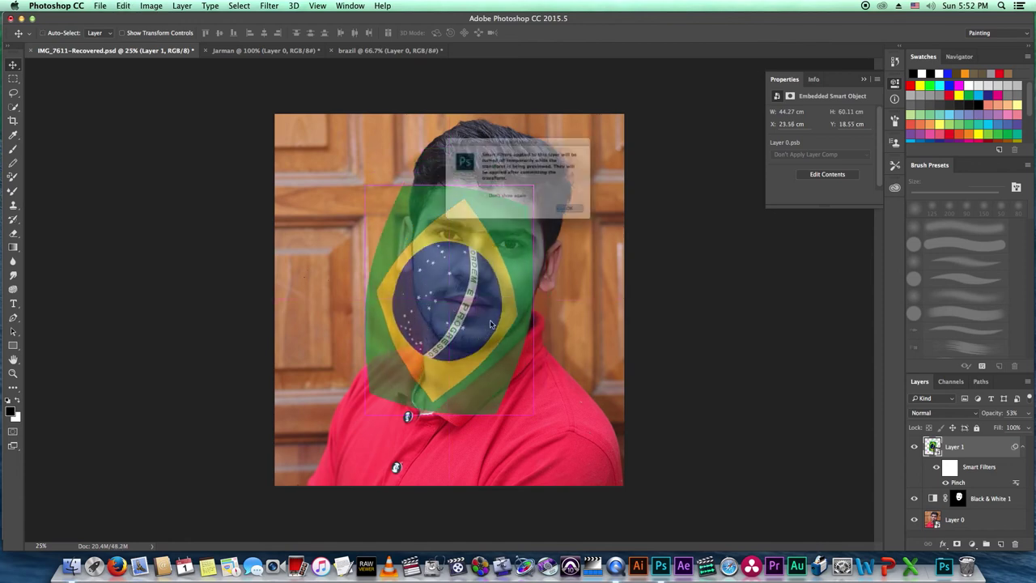
left_click(584, 229)
left_click_drag(487, 391, 484, 373)
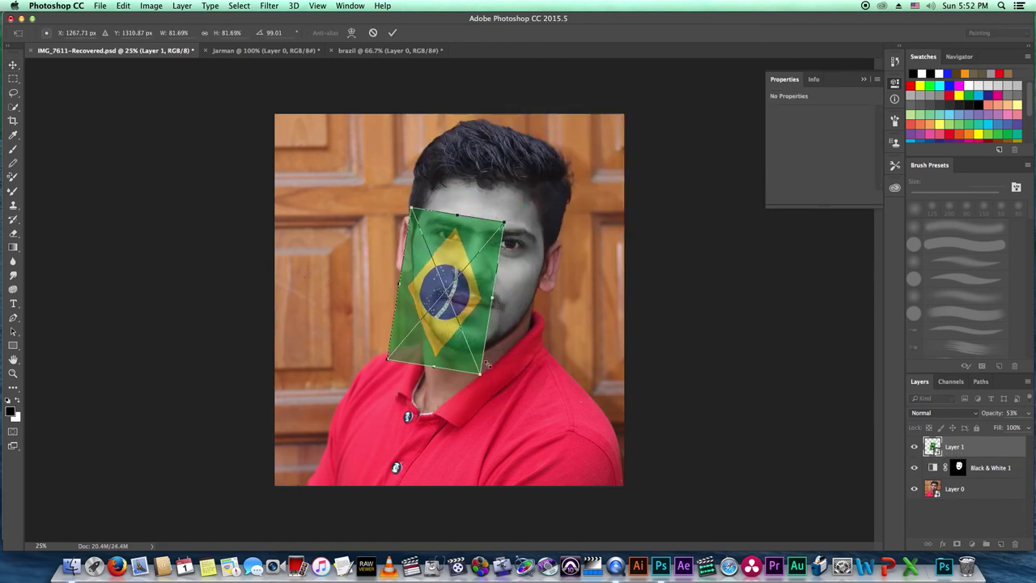
left_click_drag(475, 308, 477, 313)
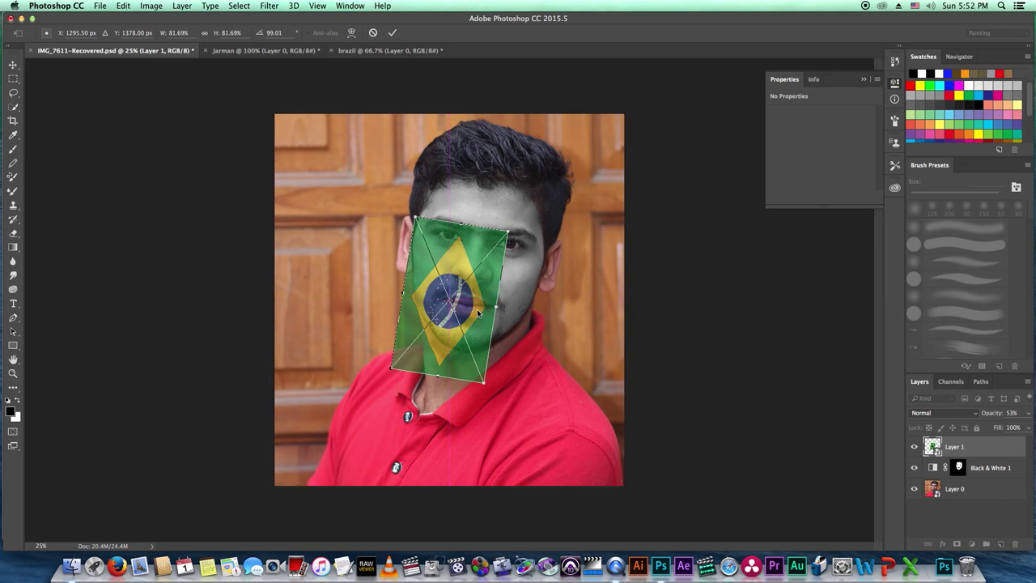
key("Return")
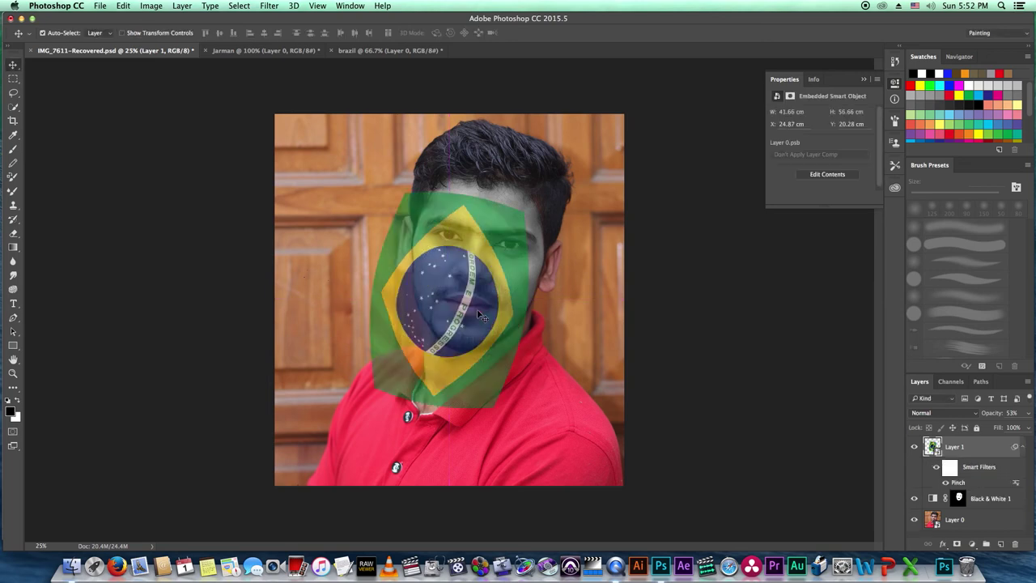
left_click_drag(473, 324, 503, 276)
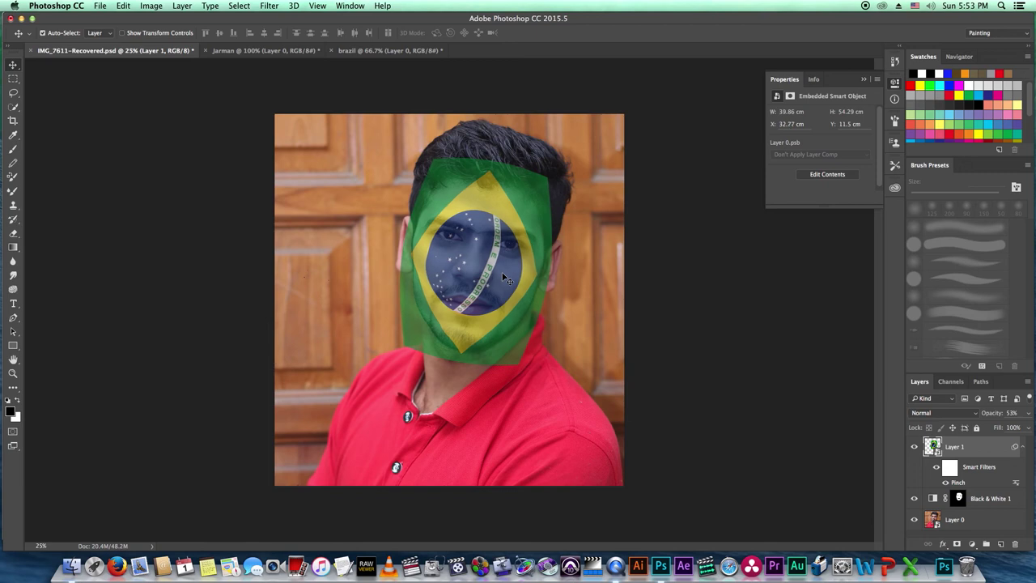
key("shift+Up")
key("shift+Up")
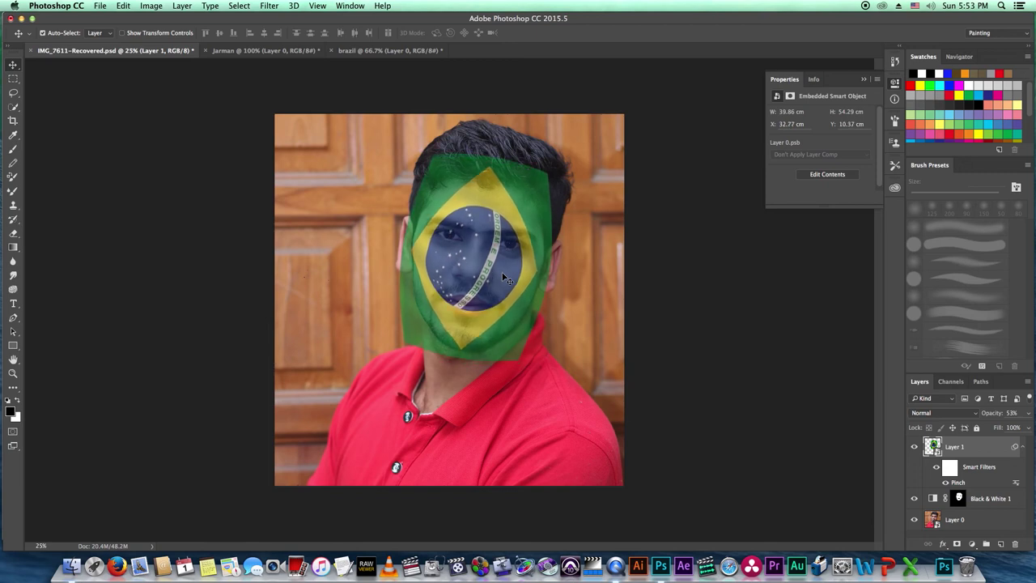
key("Left")
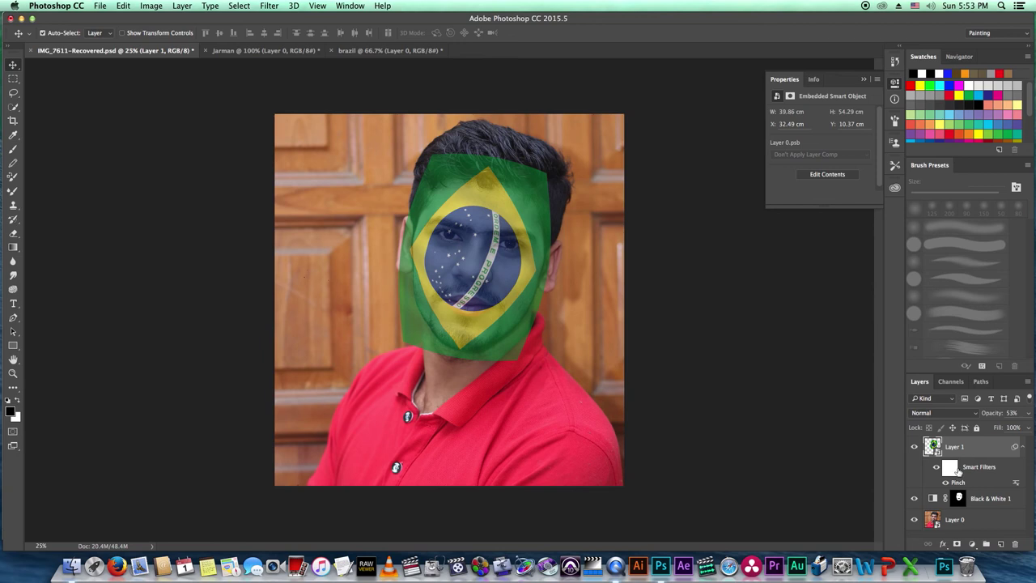
Blend the flag layer in Multiply mode at 80% opacity
left_click(949, 415)
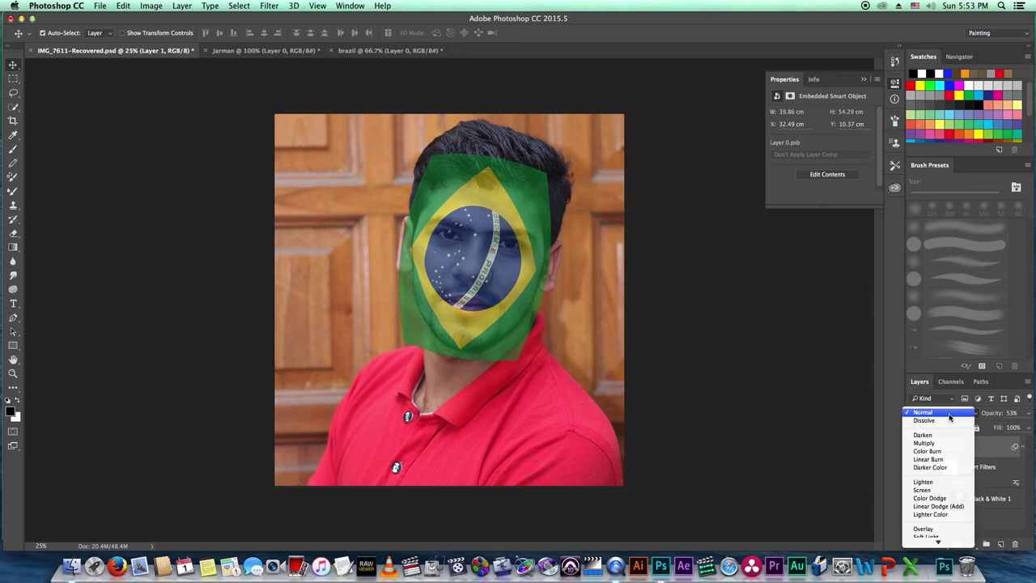
left_click(931, 443)
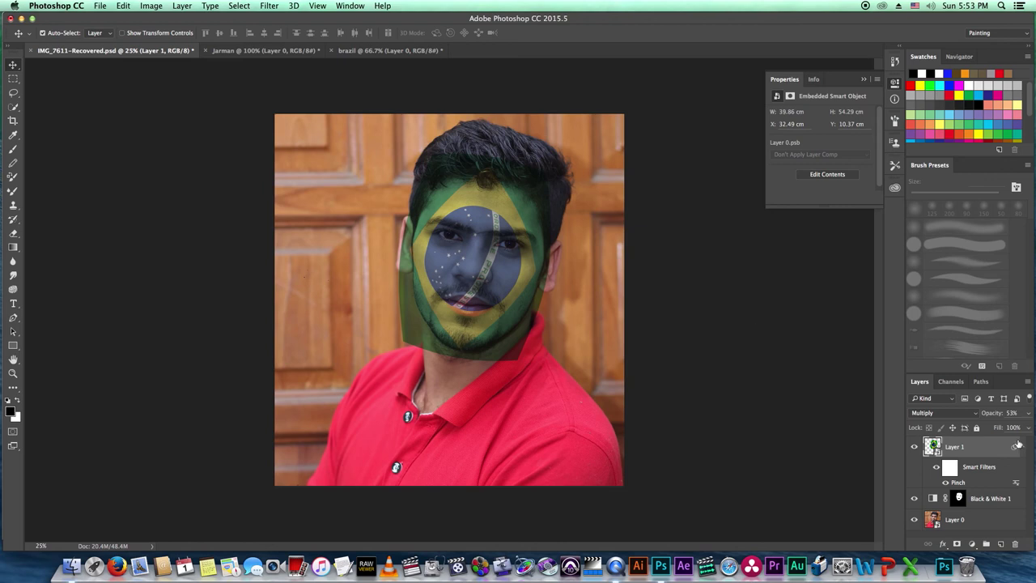
left_click(1029, 413)
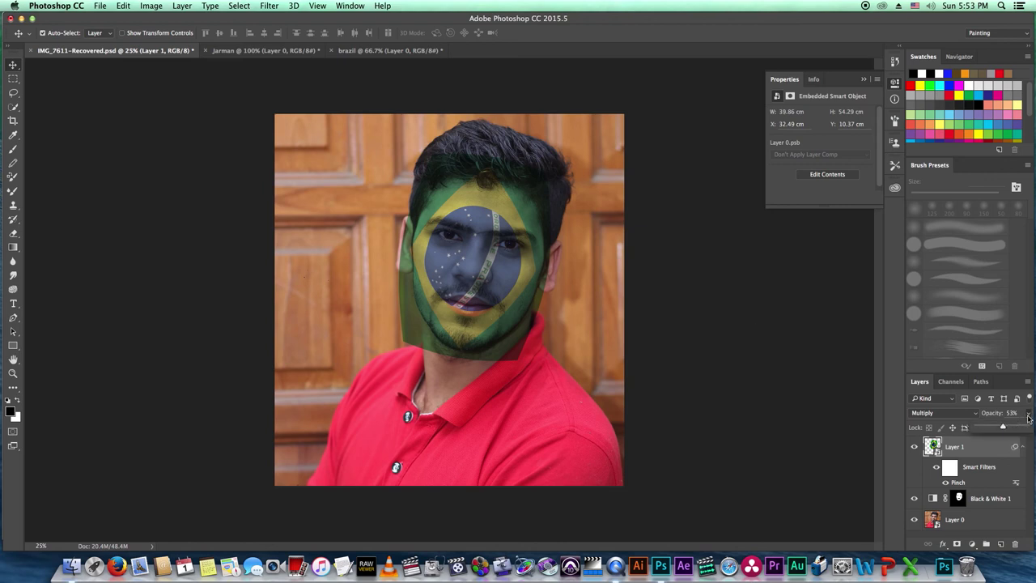
left_click_drag(1018, 429, 1016, 427)
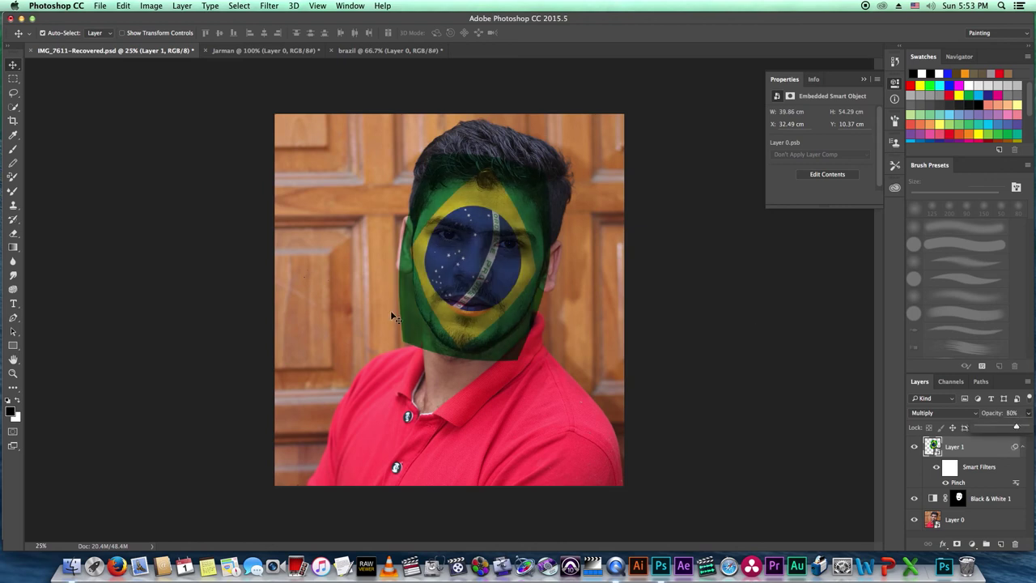
scroll(486, 334, "up", 2)
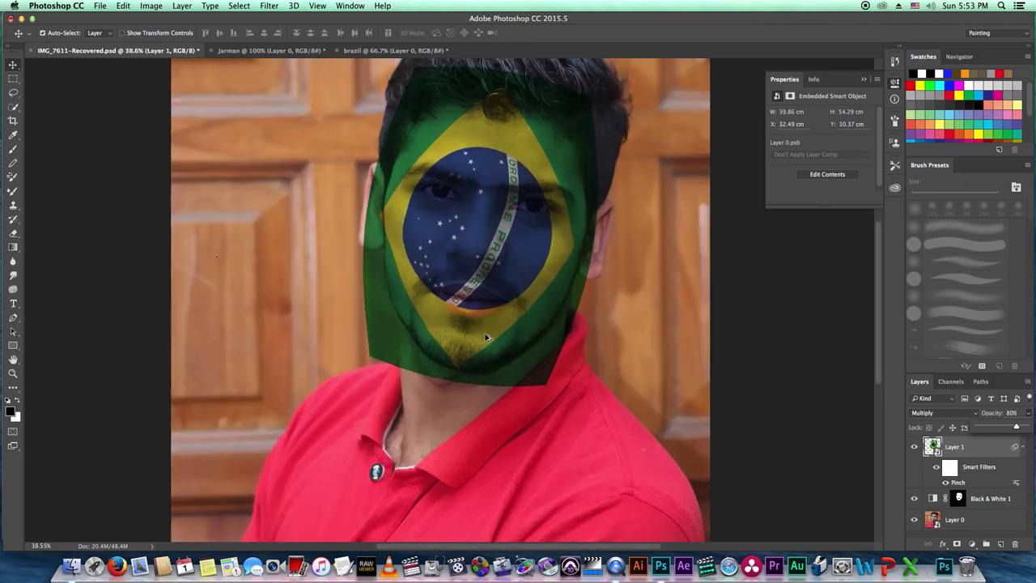
scroll(498, 334, "up", 2)
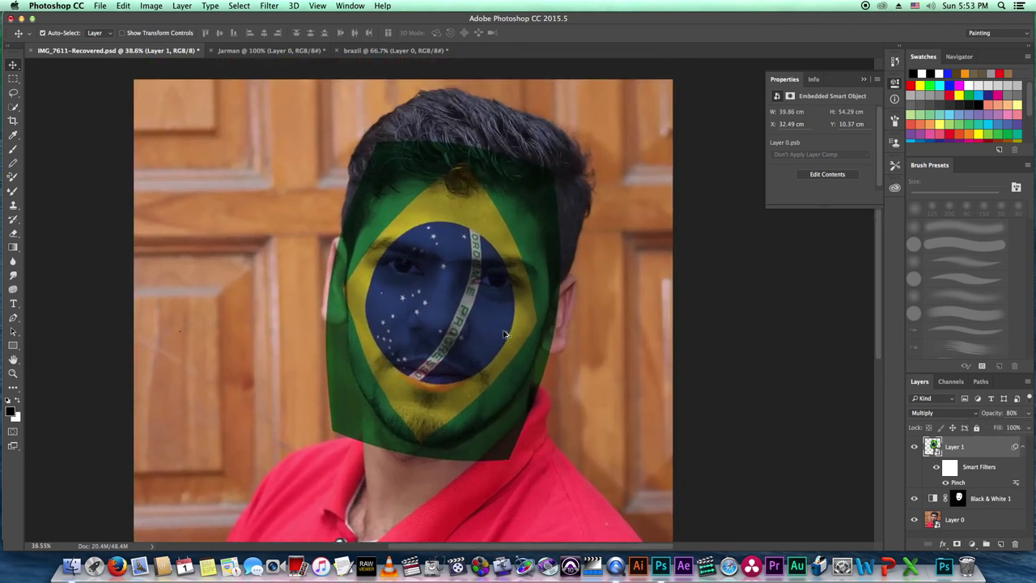
scroll(502, 334, "up", 1)
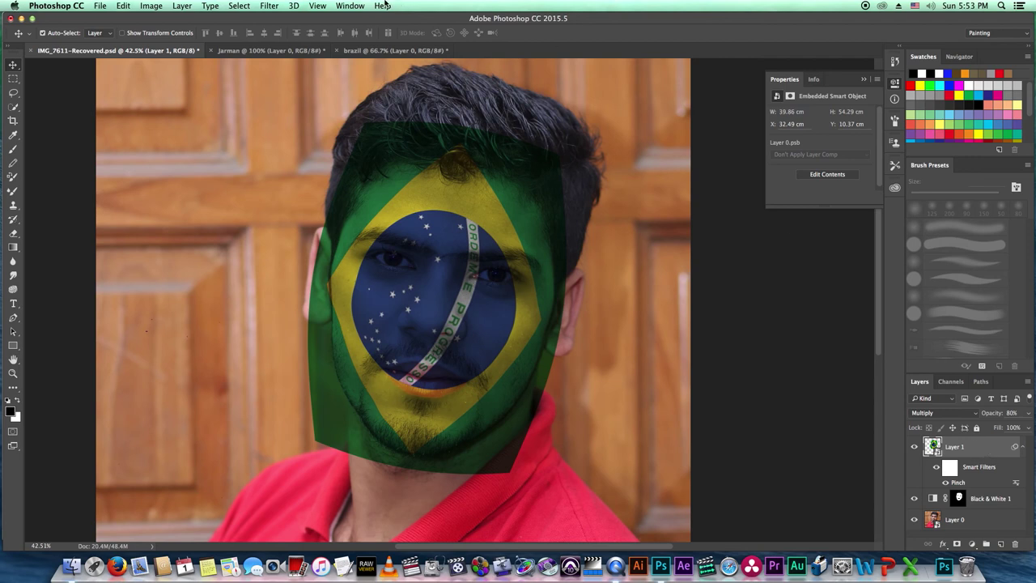
Apply Displace at scale 5 with Displacement.psd from the Desktop as the map
left_click(268, 7)
mouse_move(279, 155)
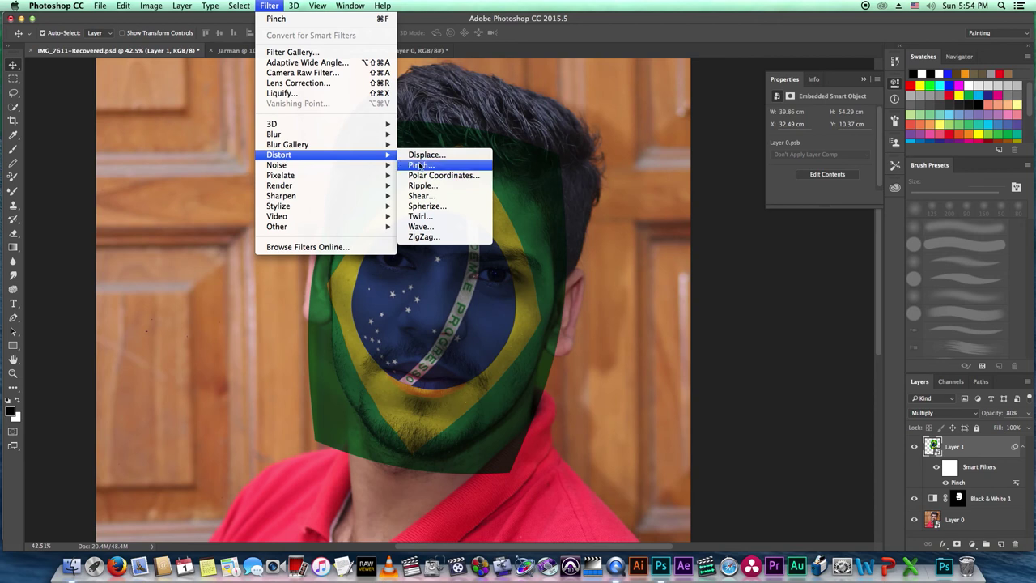
left_click(426, 158)
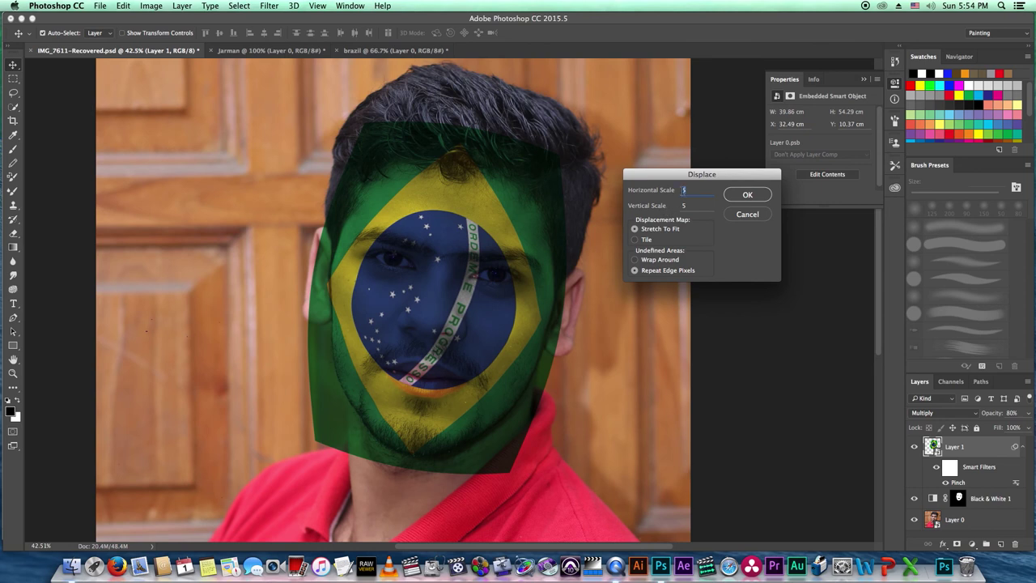
mouse_move(687, 191)
left_mouse_down()
mouse_move(677, 191)
mouse_move(678, 209)
left_mouse_up()
left_click(745, 195)
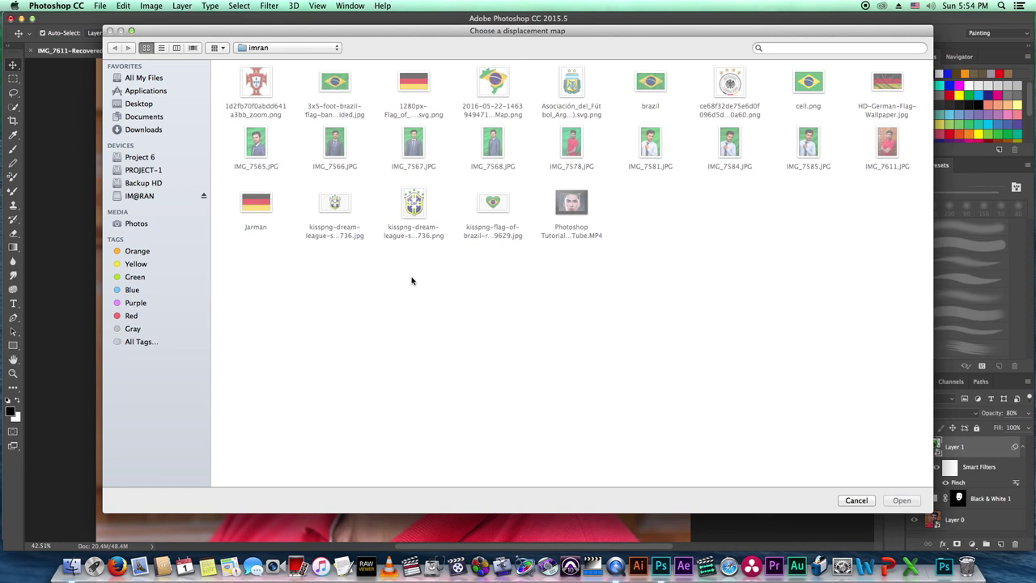
left_click_drag(433, 32, 417, 41)
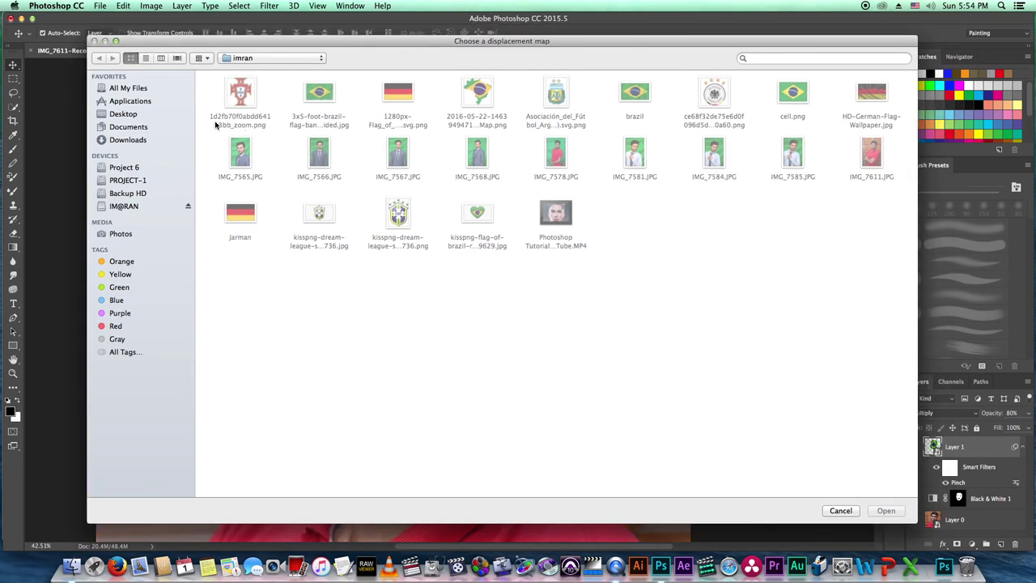
left_click(121, 114)
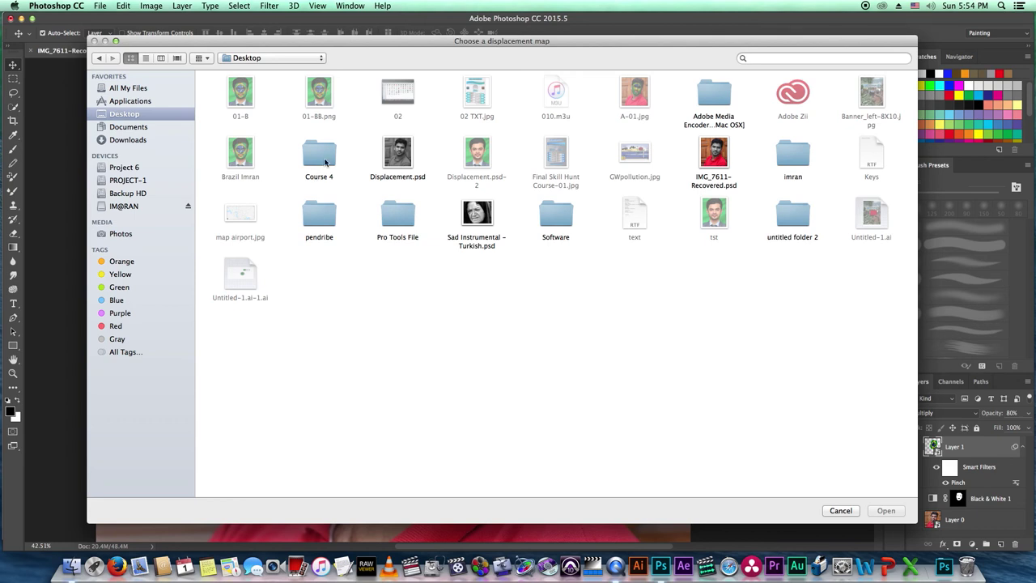
left_click(388, 162)
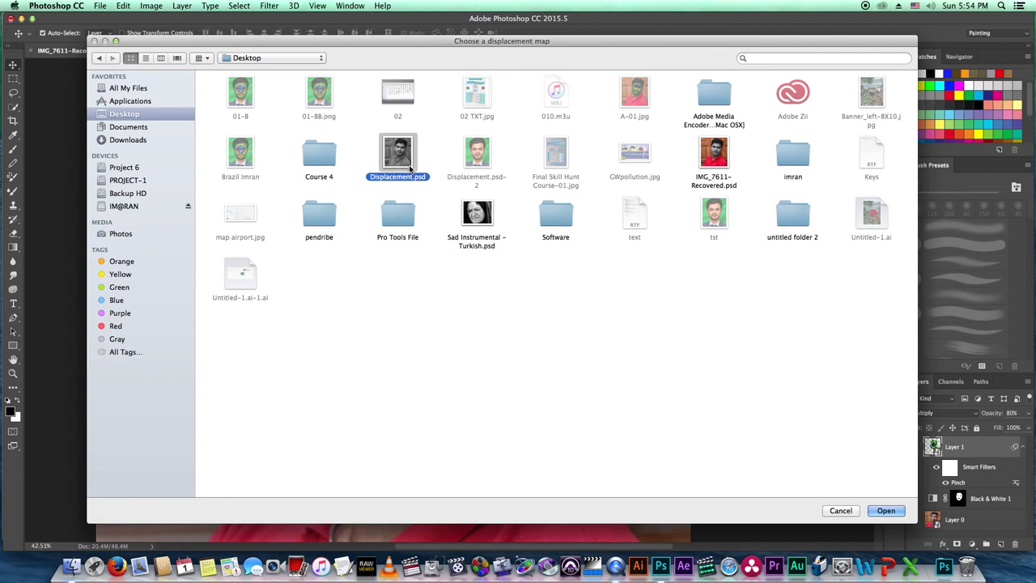
left_click(884, 511)
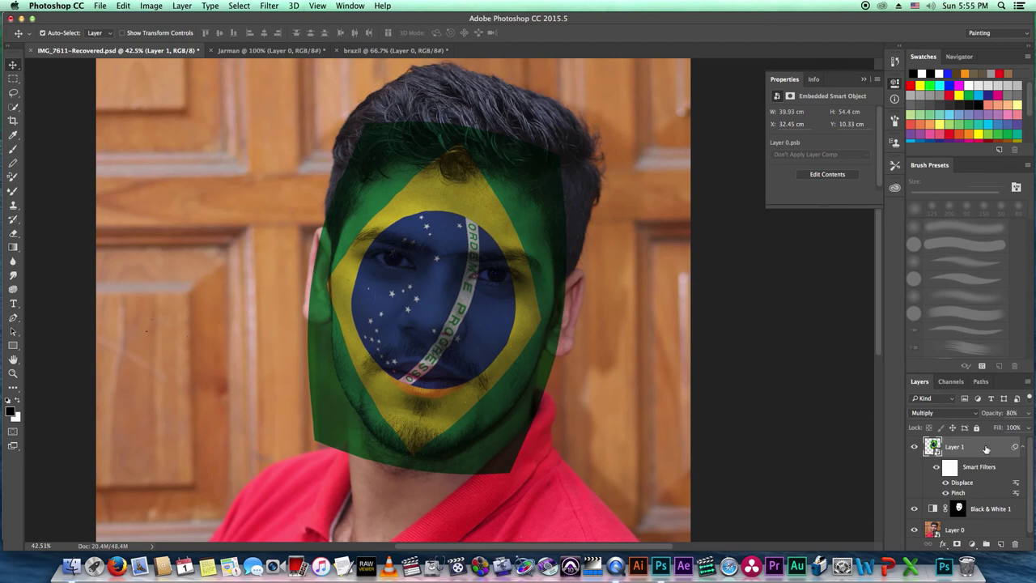
Copy the Black & White 1 face mask onto the flag layer, undoing a stray duplicate
left_click(991, 510)
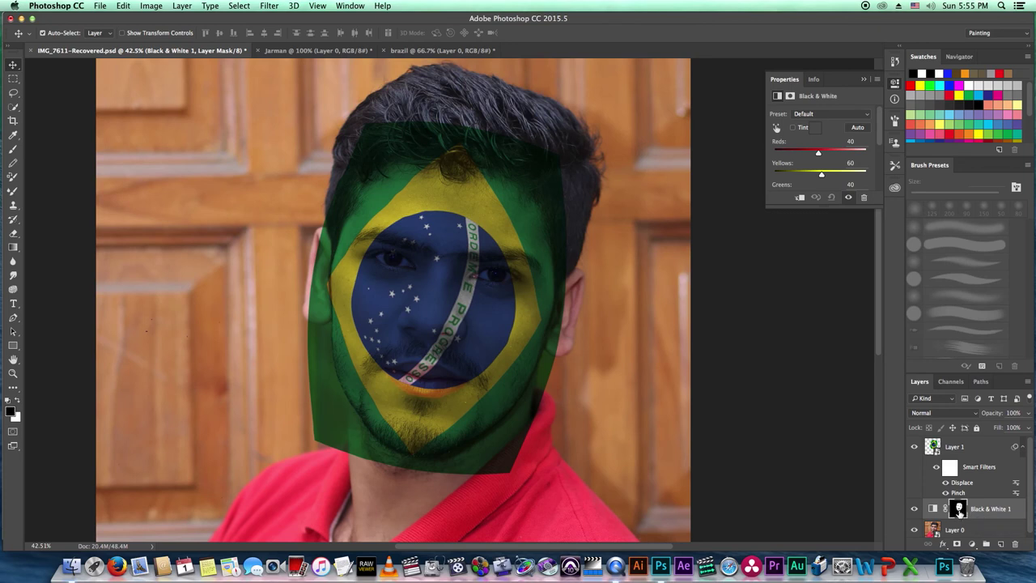
left_click_drag(960, 510, 960, 447)
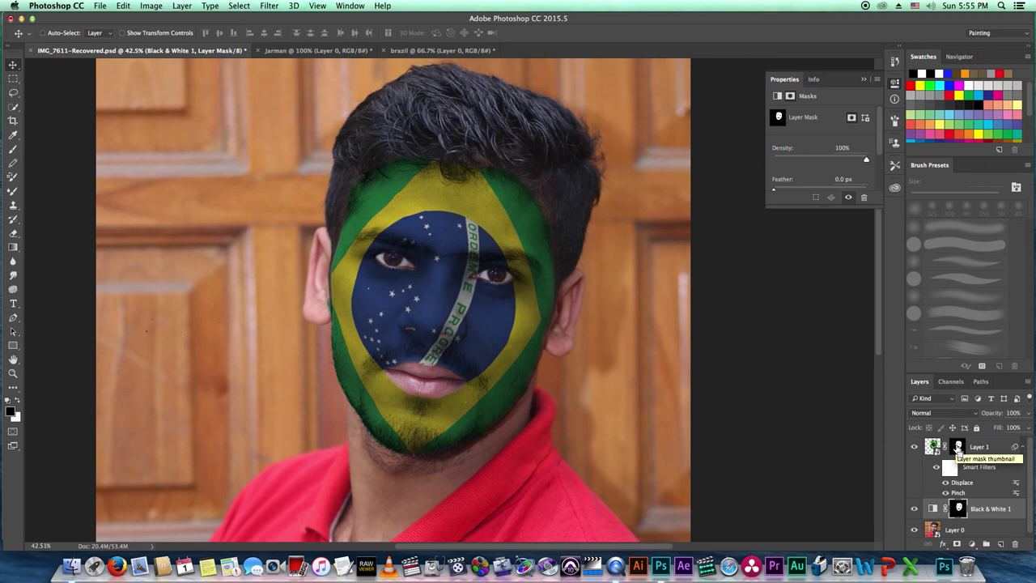
mouse_move(959, 452)
left_mouse_down()
mouse_move(968, 482)
mouse_move(971, 434)
left_mouse_up()
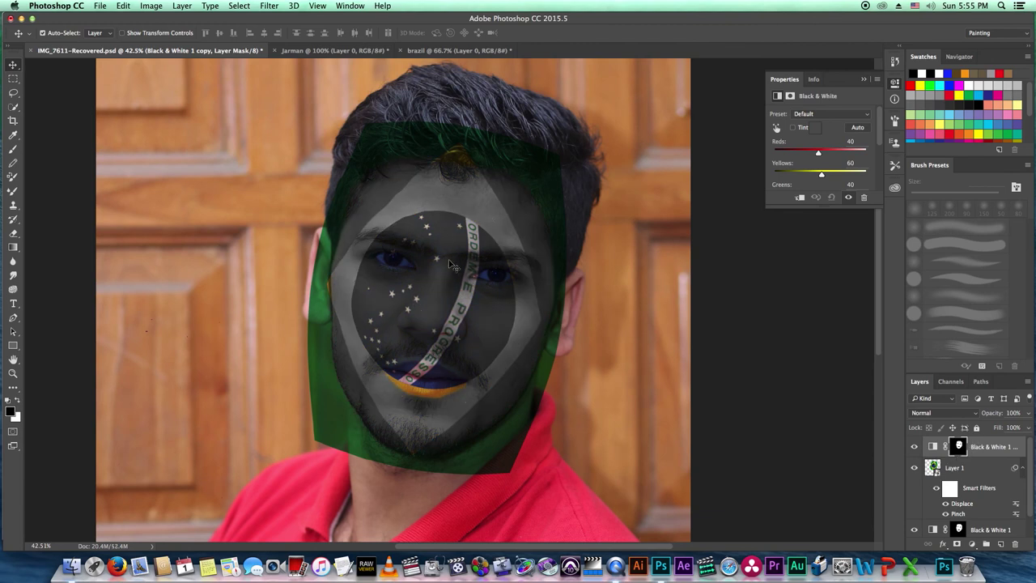
key("ctrl+z")
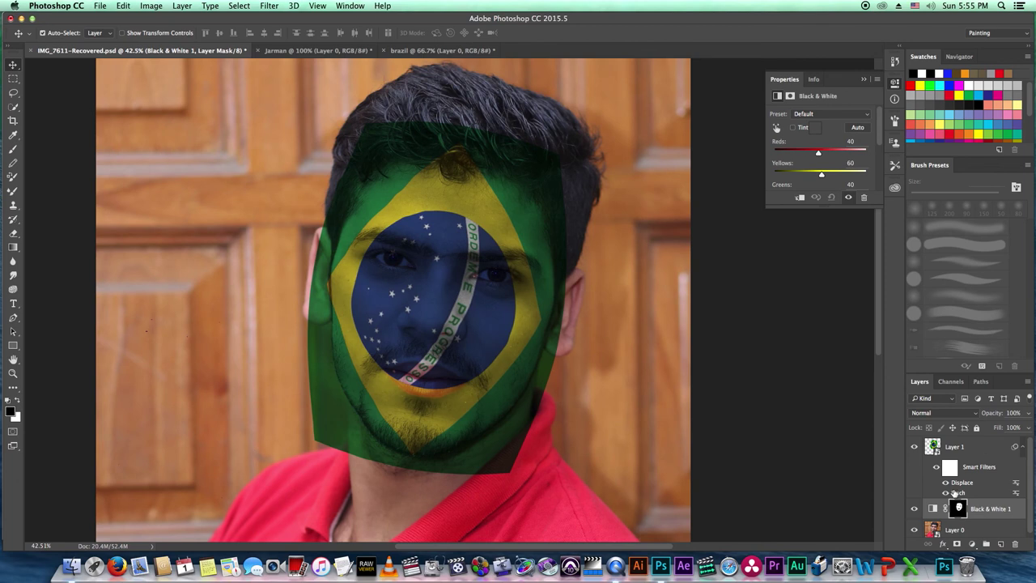
left_click_drag(971, 504, 959, 450)
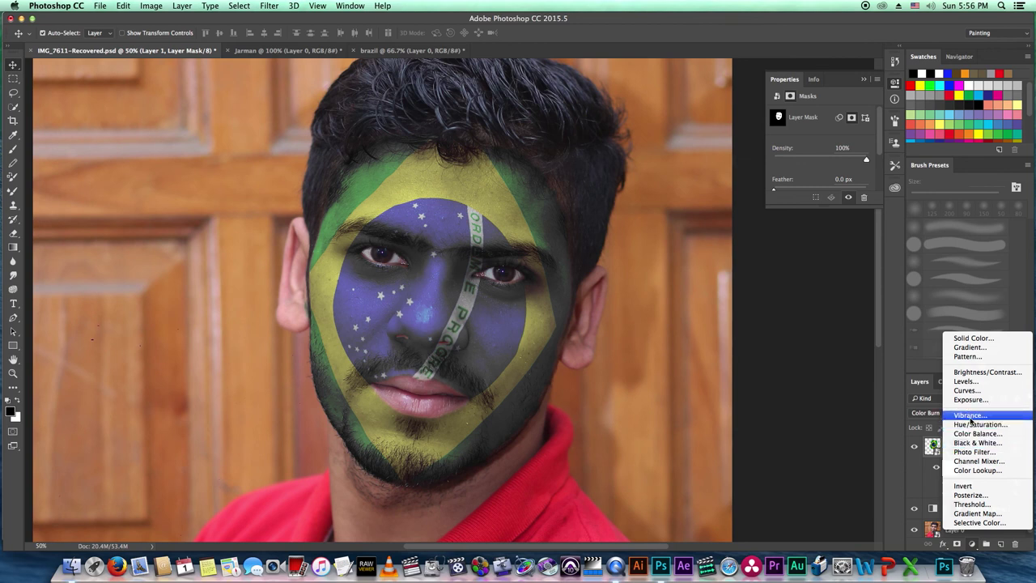
Add a Vibrance adjustment layer and replace its mask with the flag's face mask
left_click(970, 416)
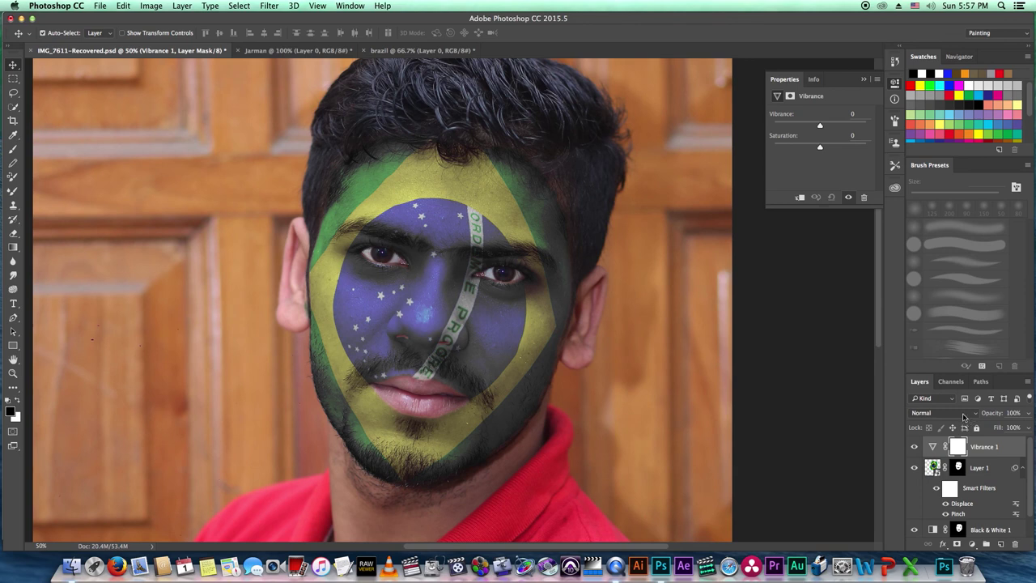
left_click(959, 470)
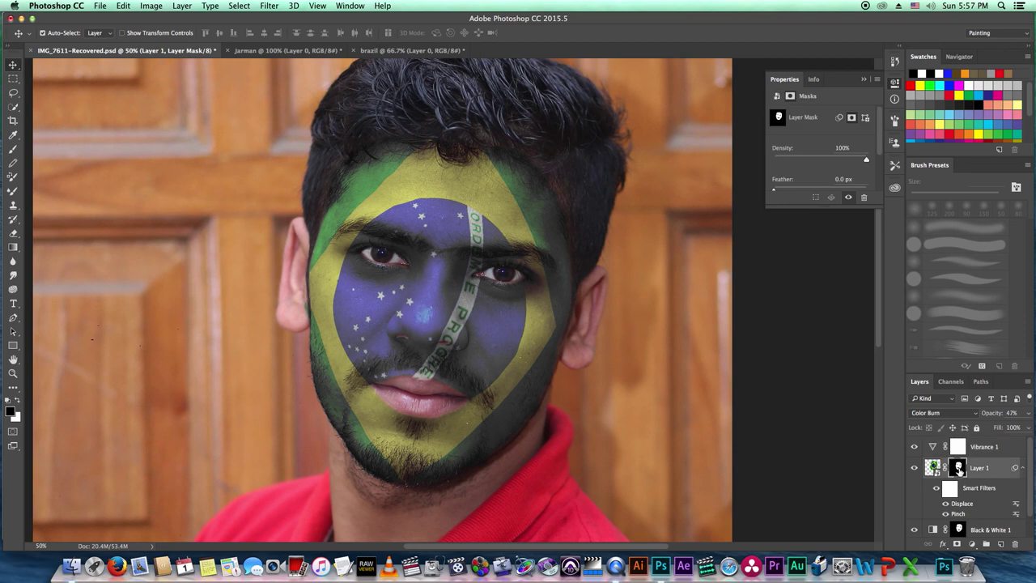
left_click_drag(959, 469, 959, 446)
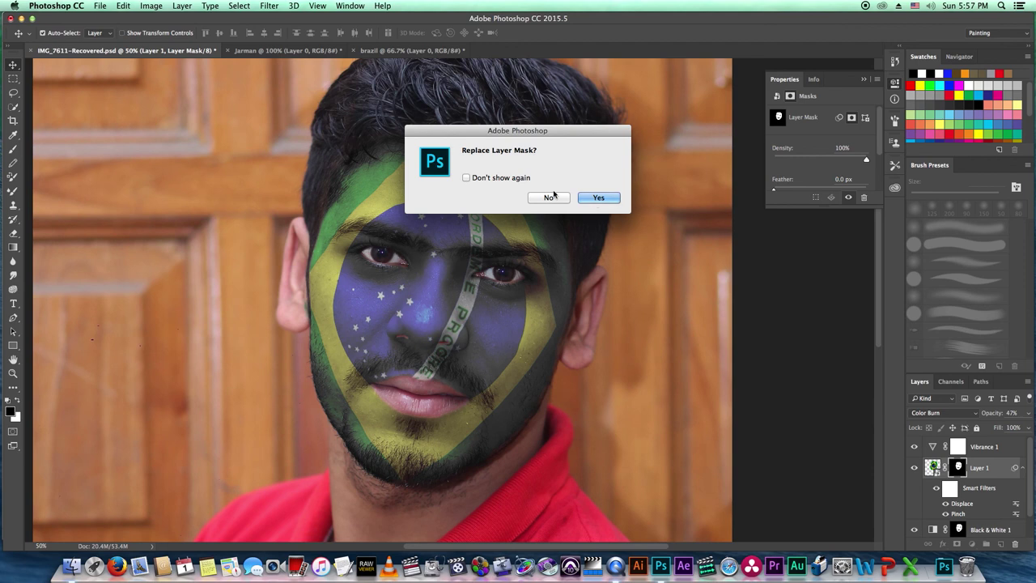
left_click_drag(542, 139, 672, 143)
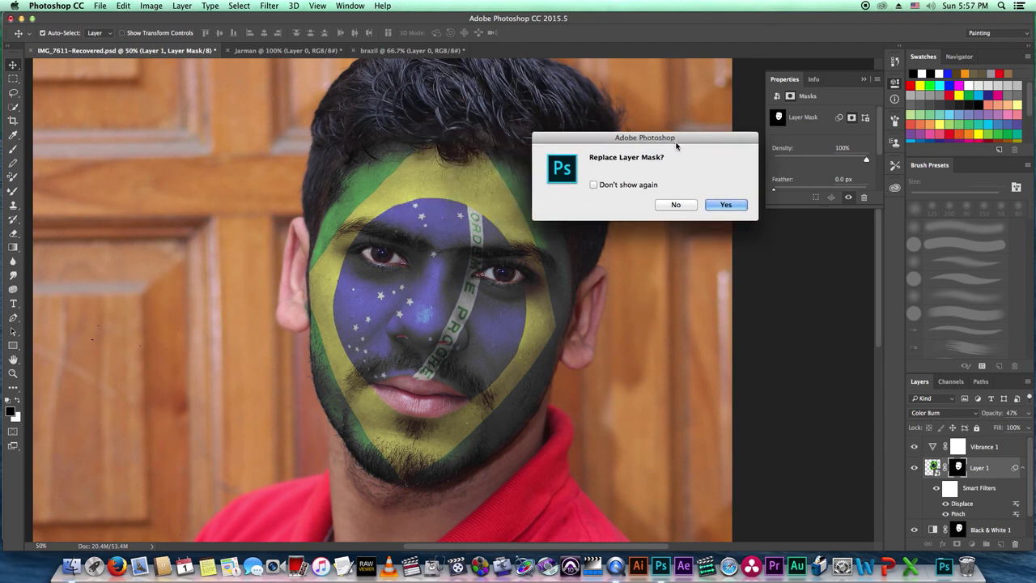
left_click(722, 201)
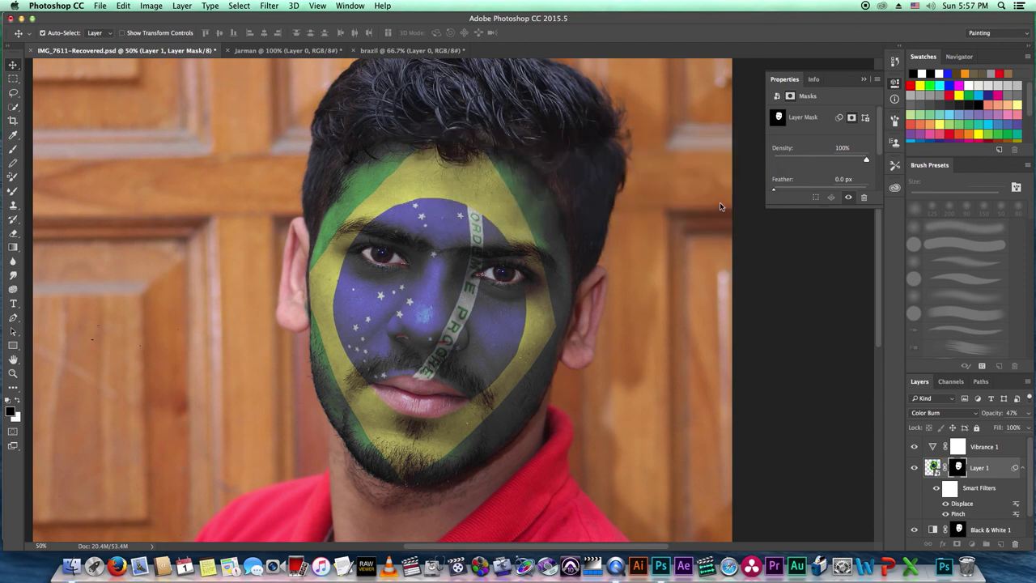
Set the Vibrance 1 layer to Vibrance +100 and Saturation +20
left_click(972, 452)
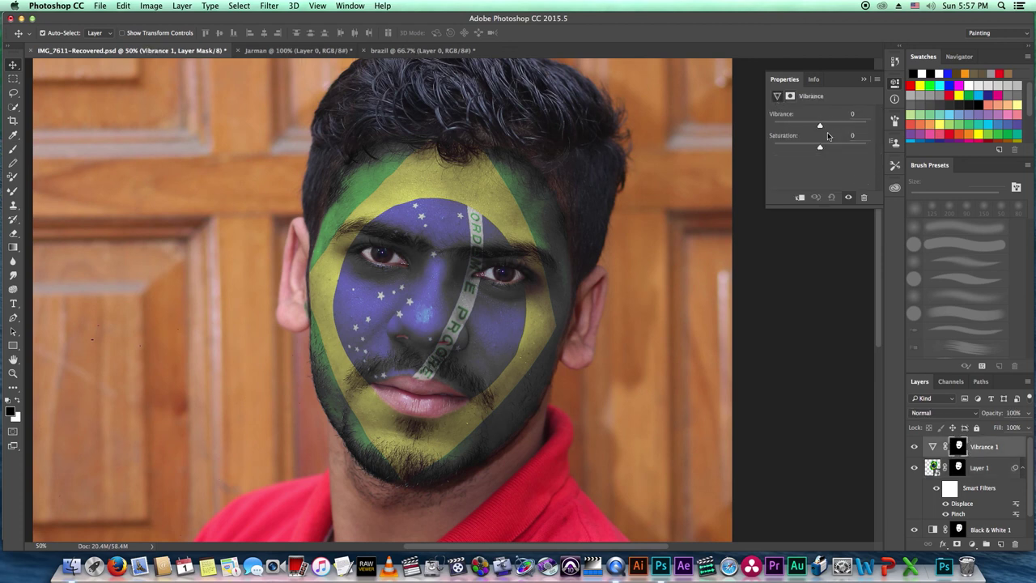
left_click_drag(820, 127, 883, 128)
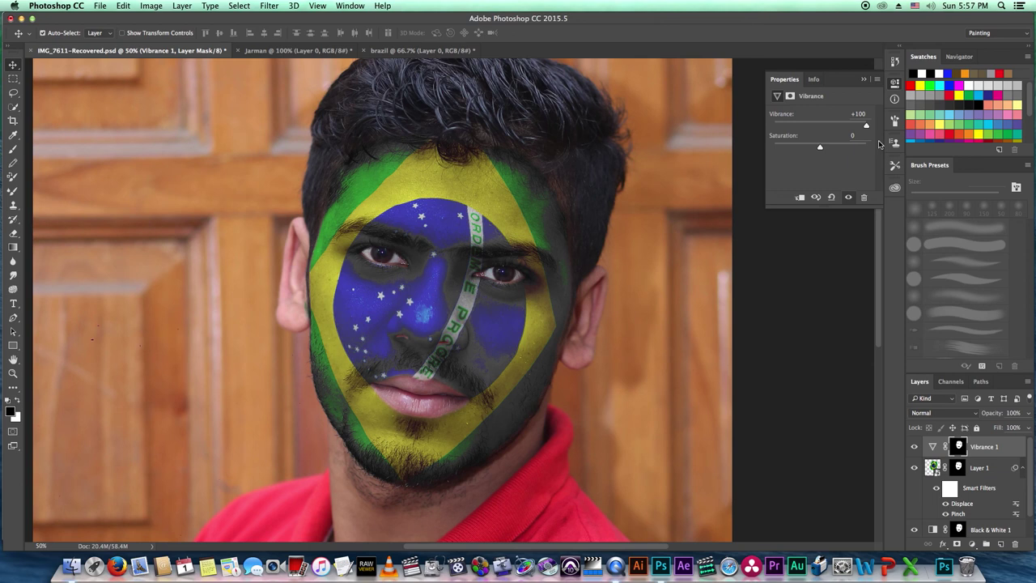
left_click_drag(820, 147, 829, 150)
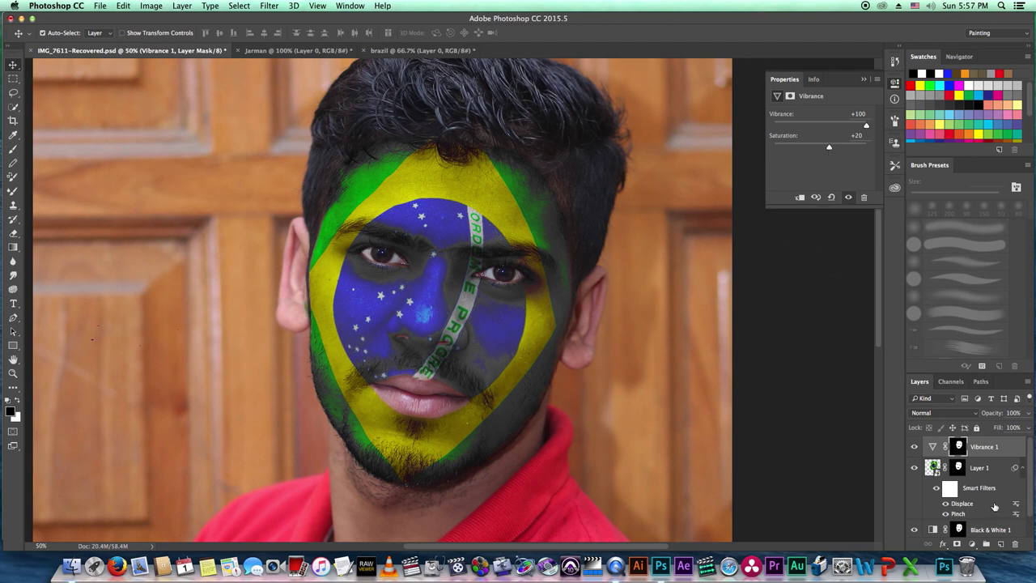
left_click(982, 472)
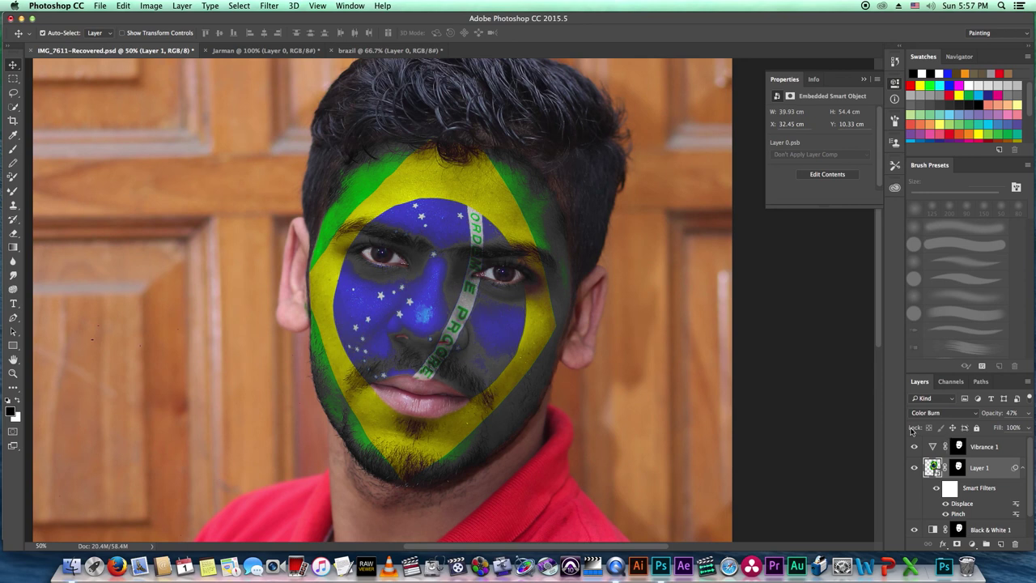
Switch the flag layer from Color Burn to Multiply and lower its opacity to 36%
left_click(964, 414)
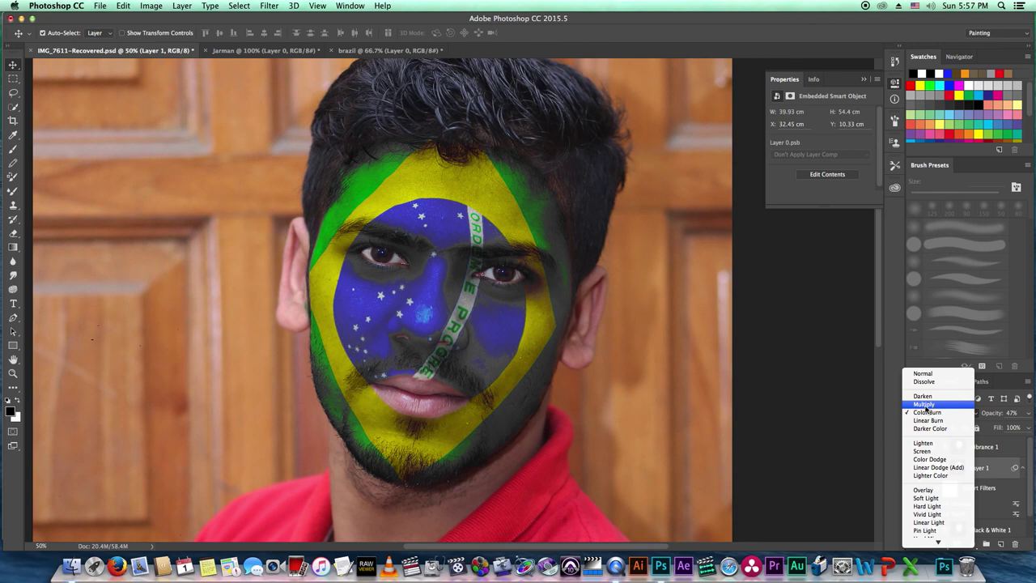
left_click(923, 404)
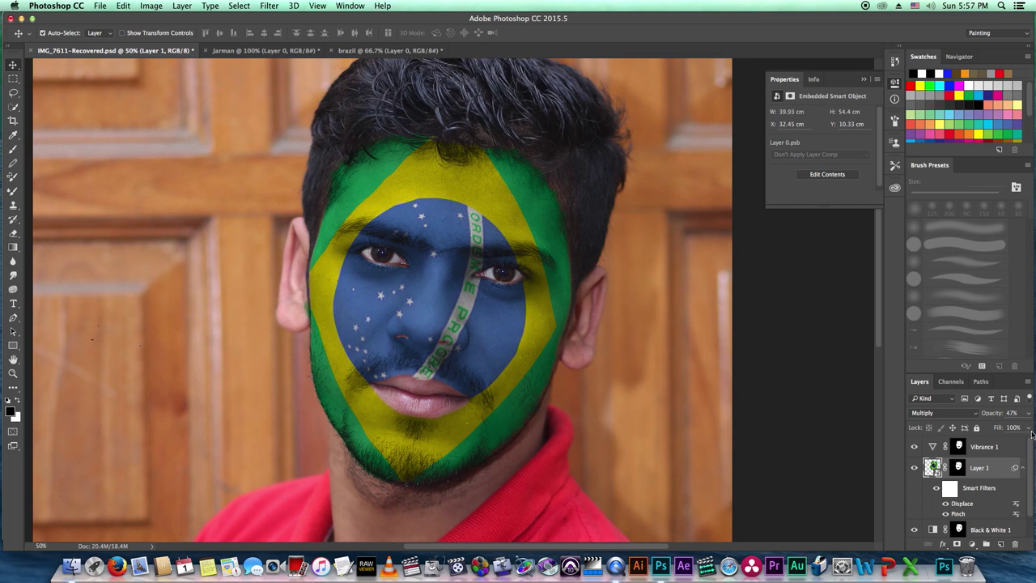
left_click(1026, 413)
left_click_drag(1016, 426, 998, 429)
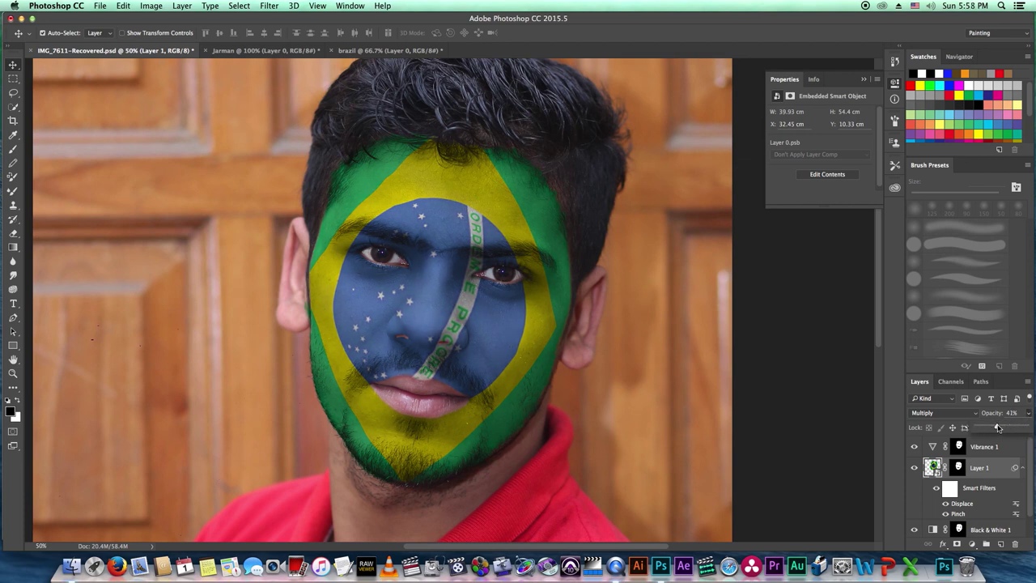
left_click_drag(997, 428, 995, 428)
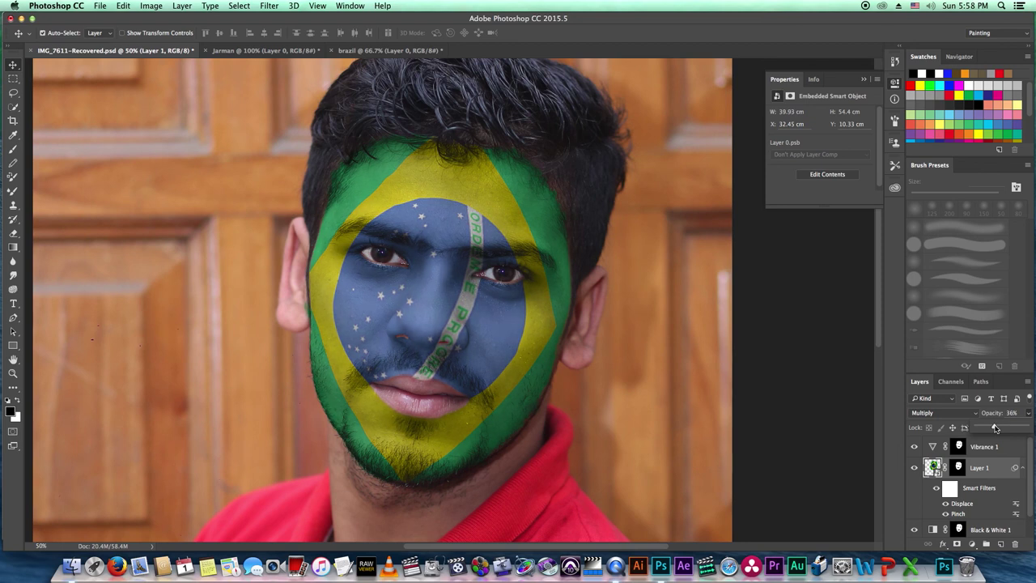
left_click(814, 384)
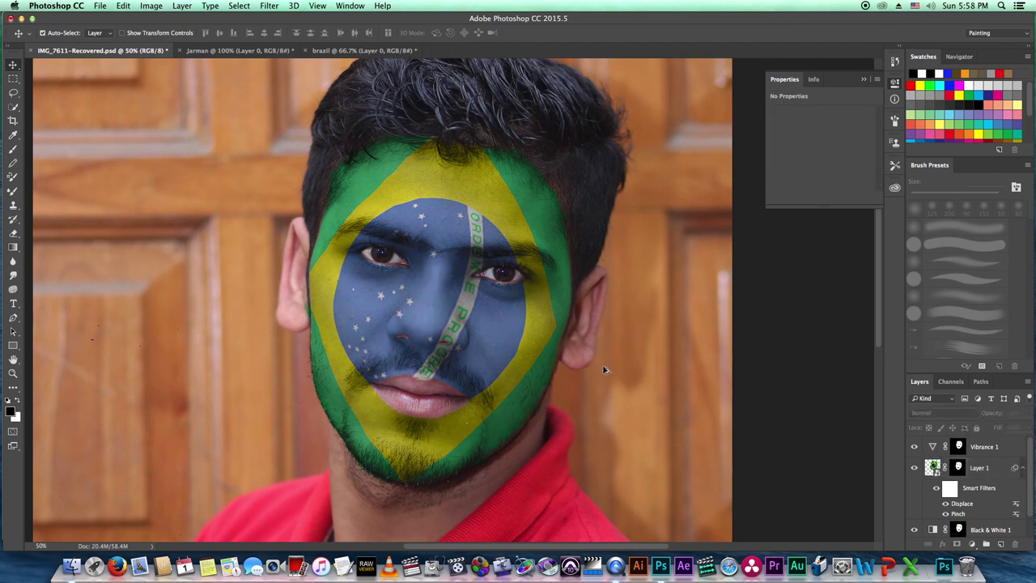
scroll(603, 370, "down", 5)
scroll(603, 370, "up", 2)
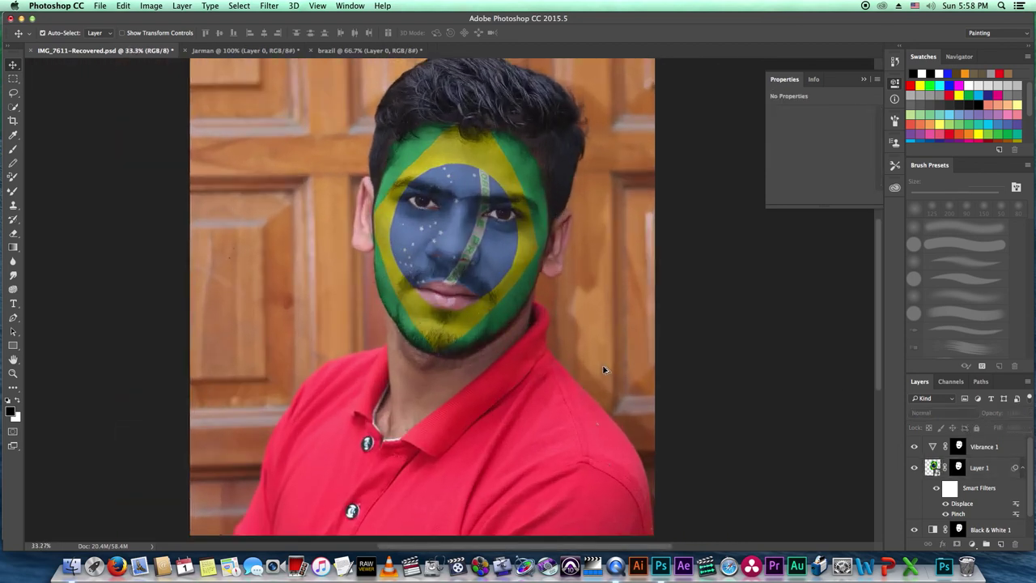